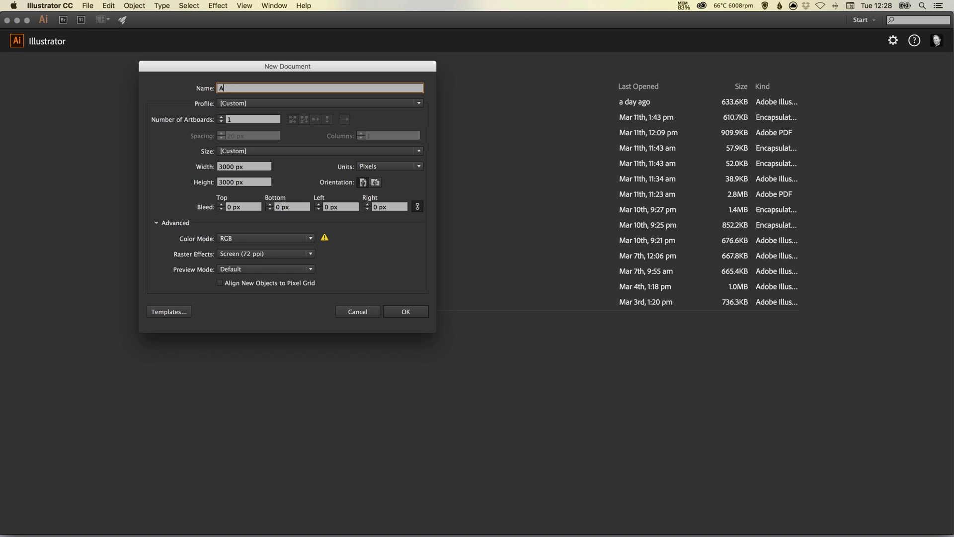
Step: Name the new document App Log In Screen and set its size to 750 × 1334 px
type("pp Log In Screen")
left_click(242, 168)
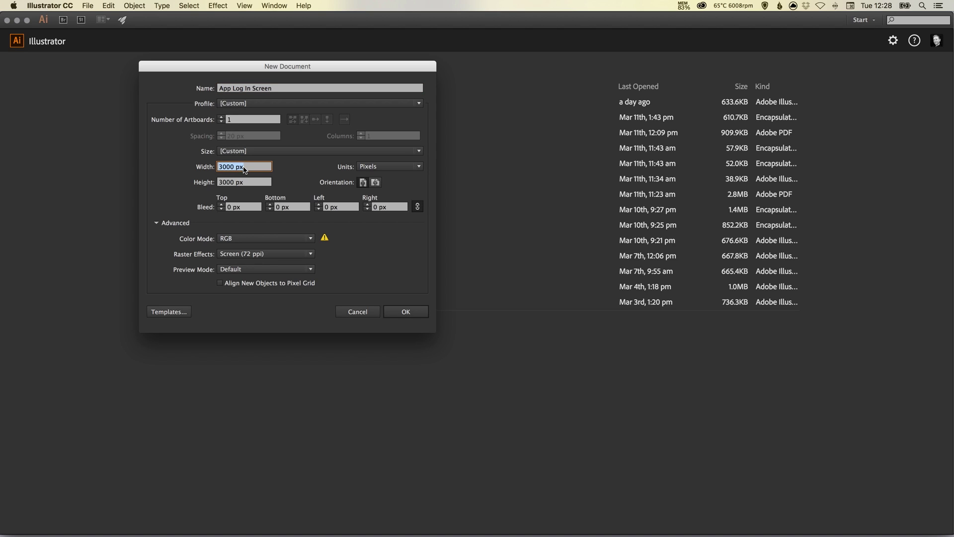
type("750")
key("Tab")
type("1")
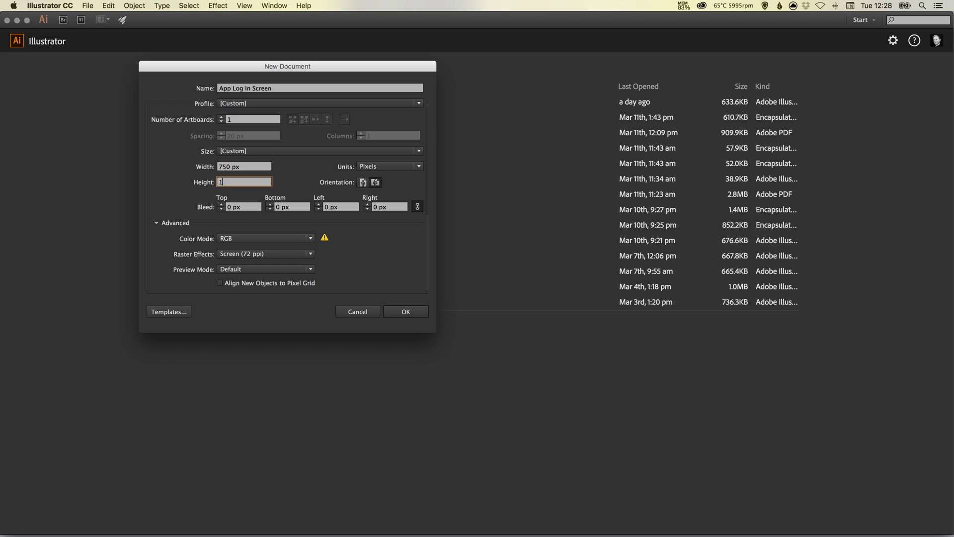
type("334")
key("Tab")
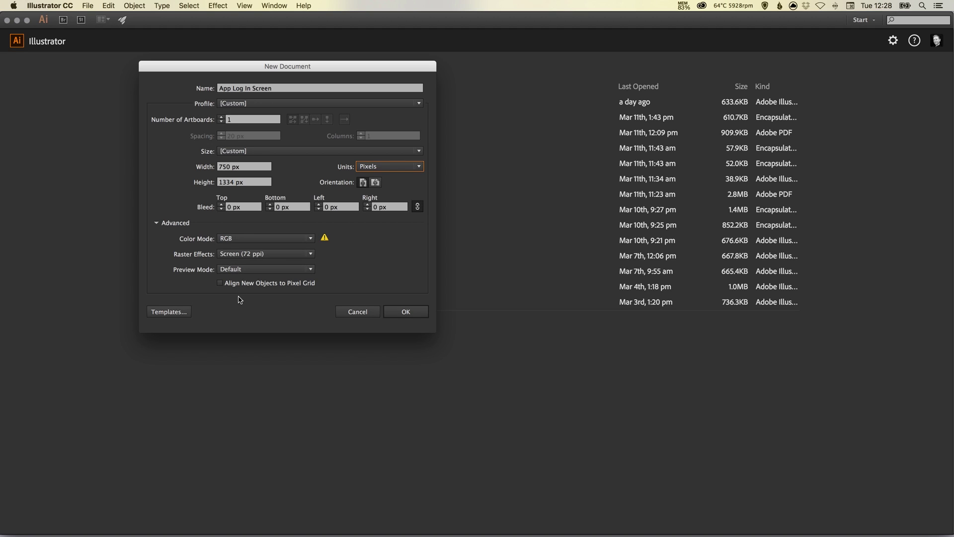
Step: Create the 750 × 1334 px document and fit the whole artboard in view
left_click(407, 312)
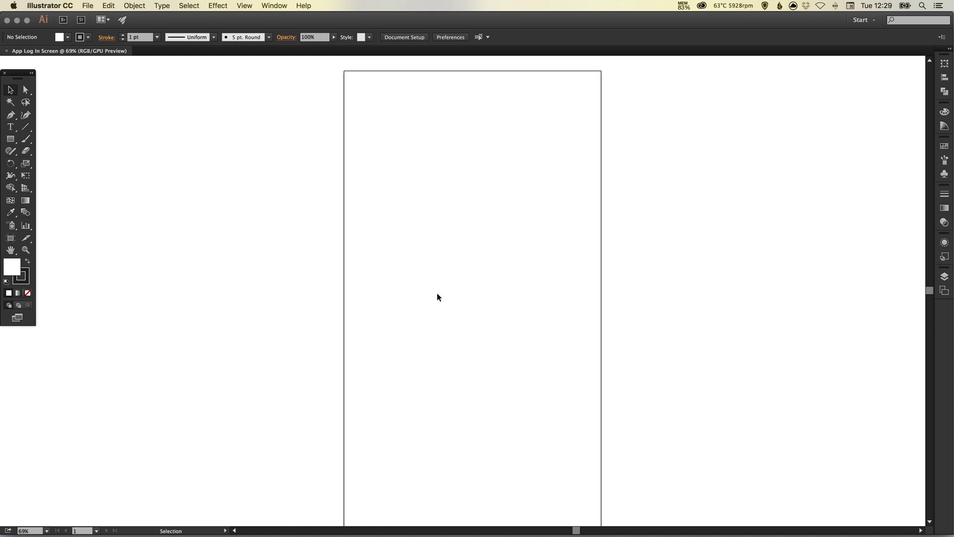
key("f")
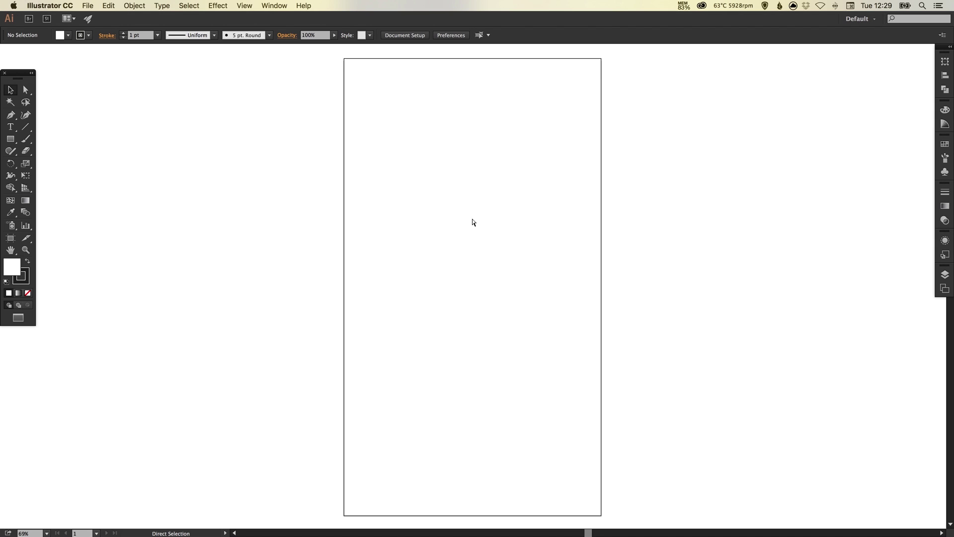
key("super+0")
key("super+minus")
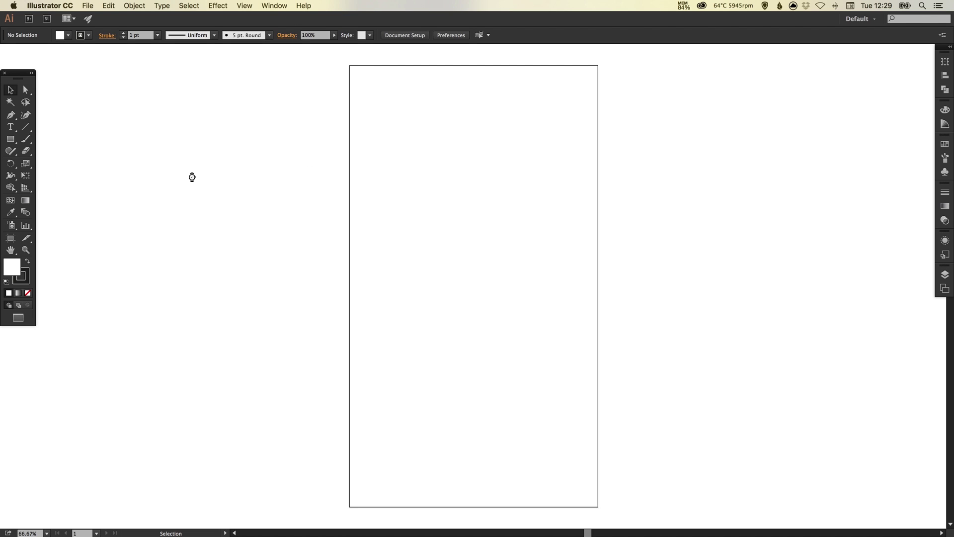
Step: Draw a rectangle on the artboard with a dark fill and no stroke
left_click(10, 139)
left_click_drag(376, 107, 522, 359)
key("v")
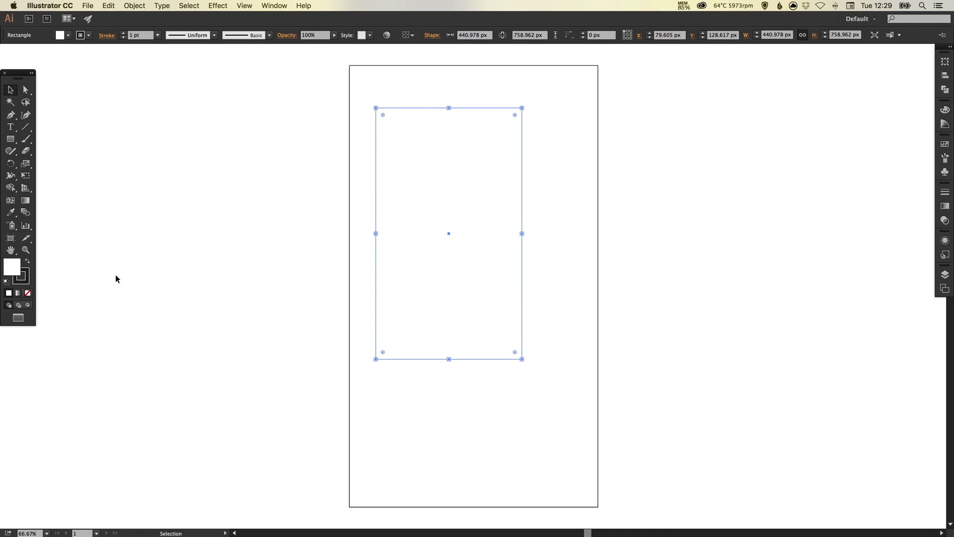
left_click(28, 293)
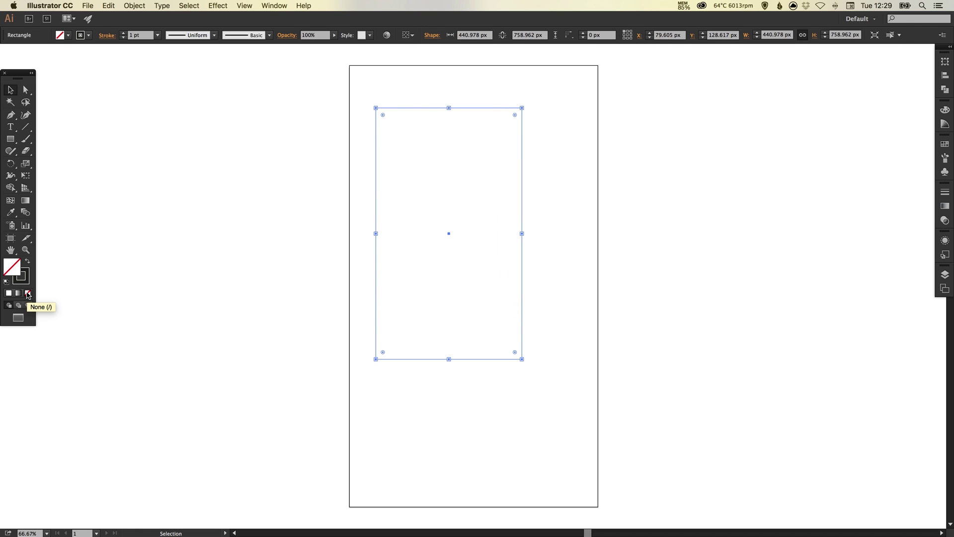
left_click(27, 264)
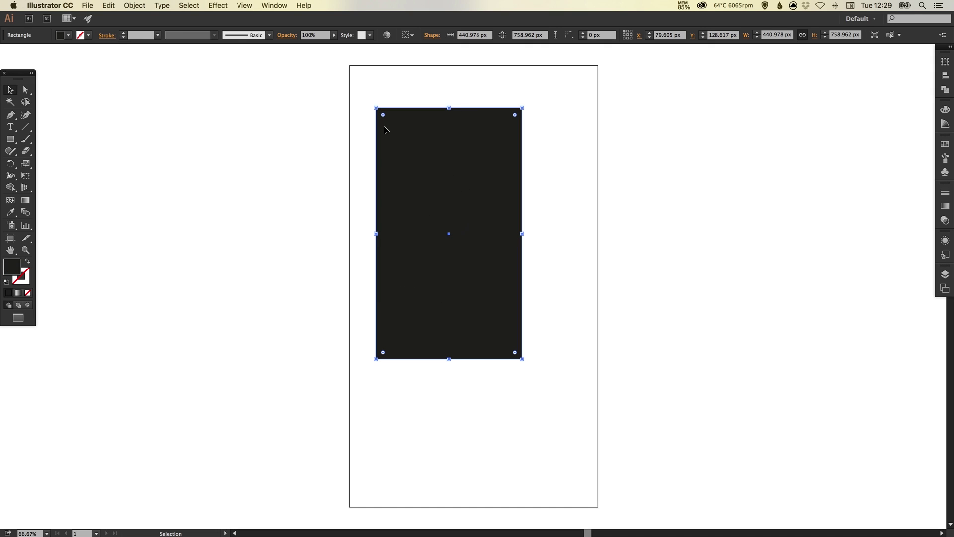
Step: Turn on smart guides and snap the rectangle to cover the entire artboard
left_click(244, 6)
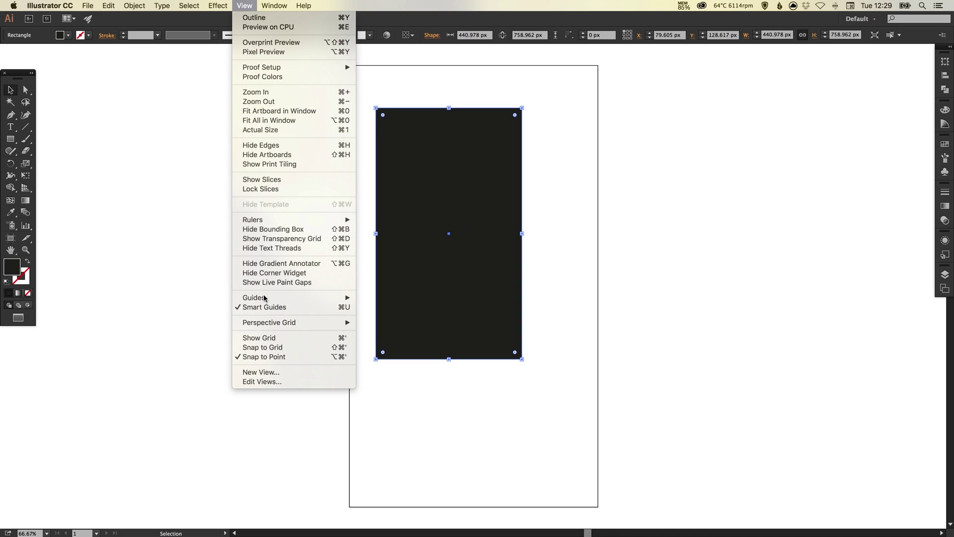
left_click(238, 306)
left_click_drag(473, 193, 440, 143)
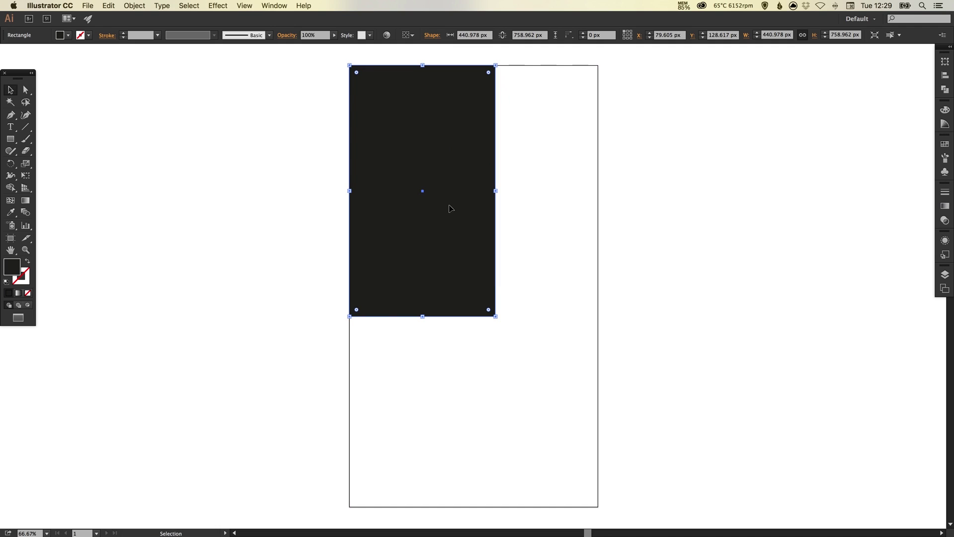
left_click_drag(495, 317, 597, 508)
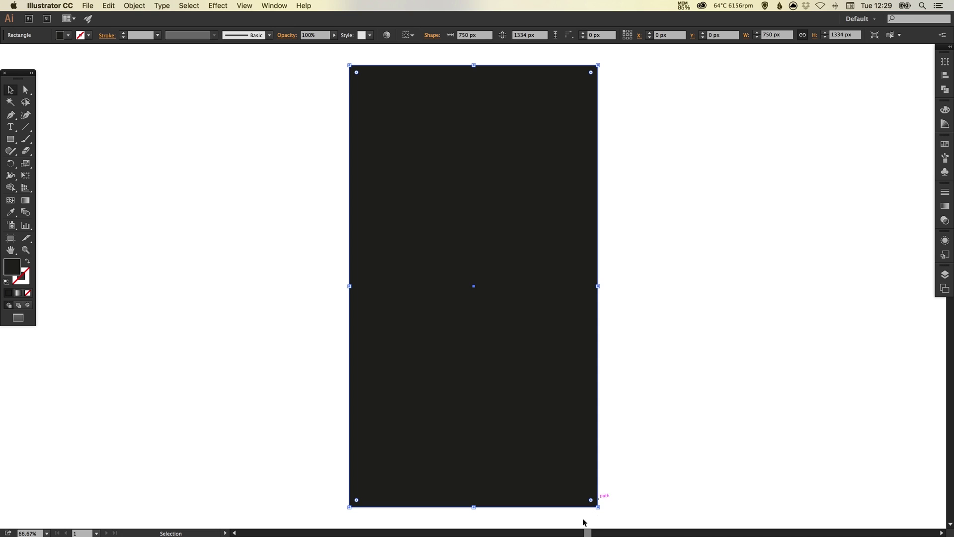
Step: Make the Black swatch global and tint it to navy RGB 29, 29, 40
left_click(944, 145)
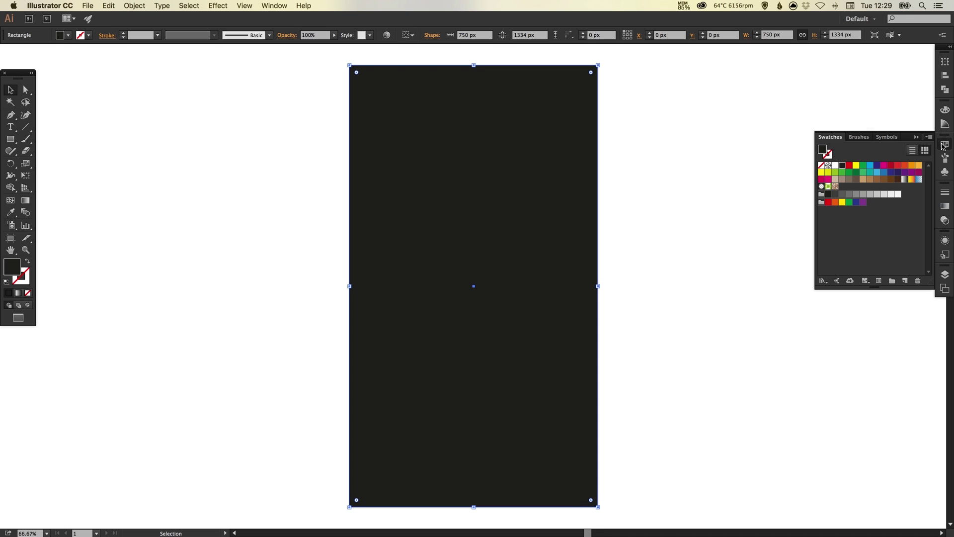
double_click(842, 167)
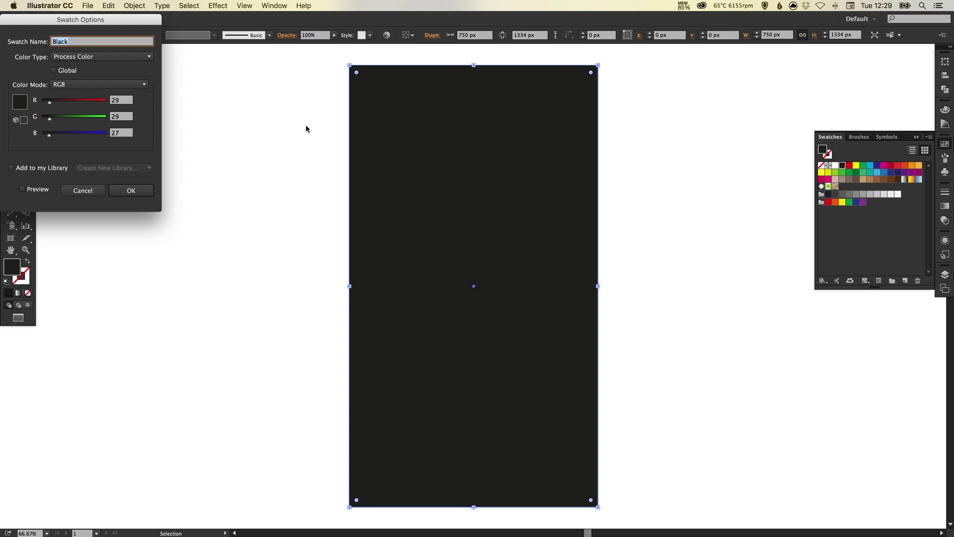
left_click(54, 70)
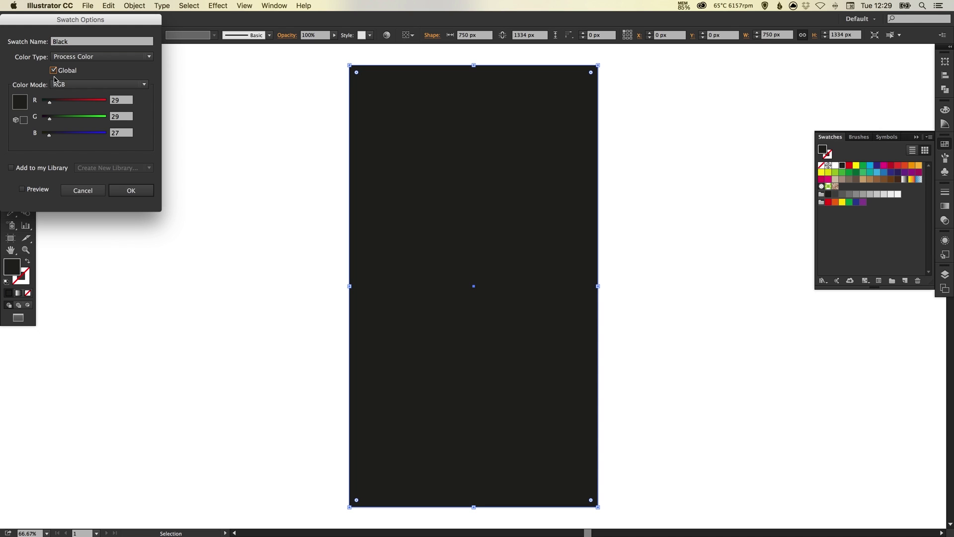
left_click(32, 191)
left_click_drag(59, 138, 54, 137)
left_click(124, 192)
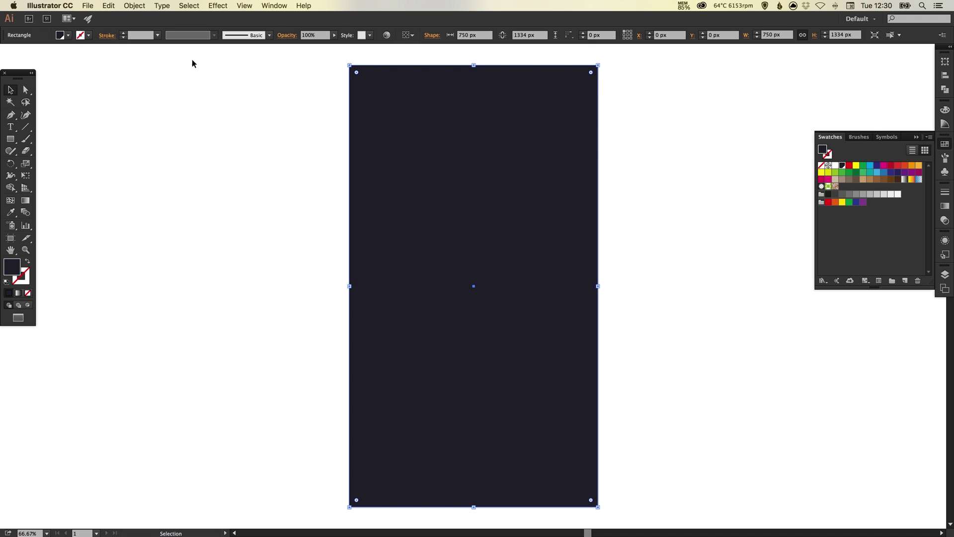
Step: Lock the background rectangle with Object > Lock > Selection
left_click(135, 6)
mouse_move(149, 66)
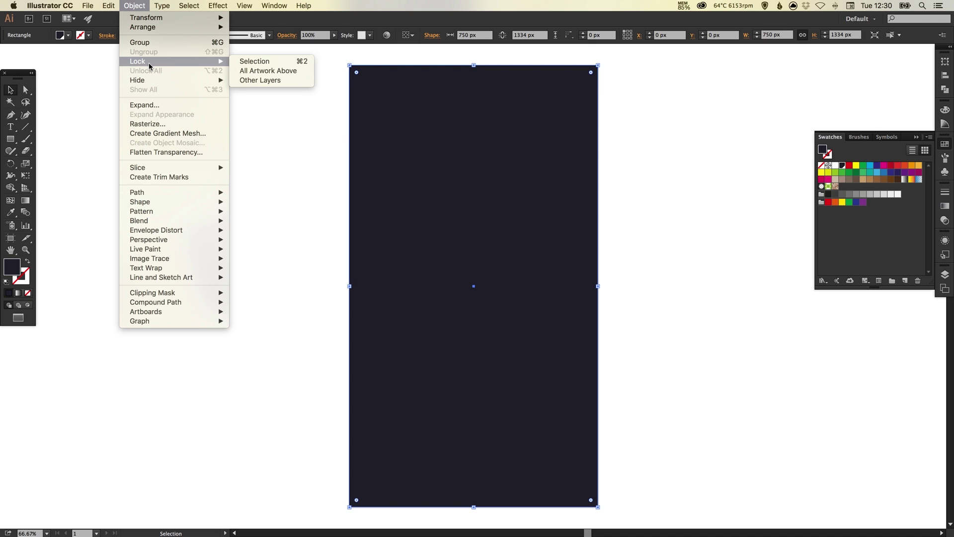
left_click(254, 62)
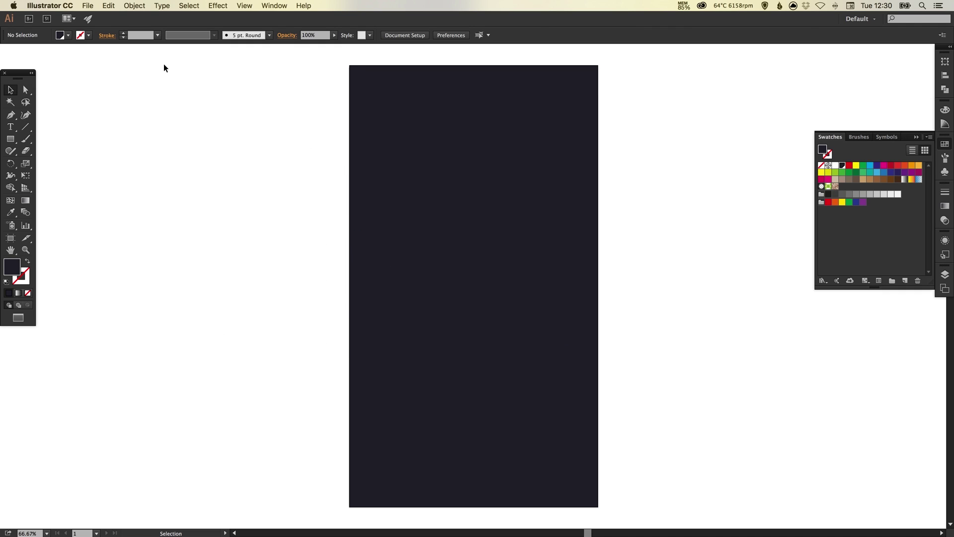
Step: Unlock all to test moving the background, undo the move, and lock it again
left_click(134, 5)
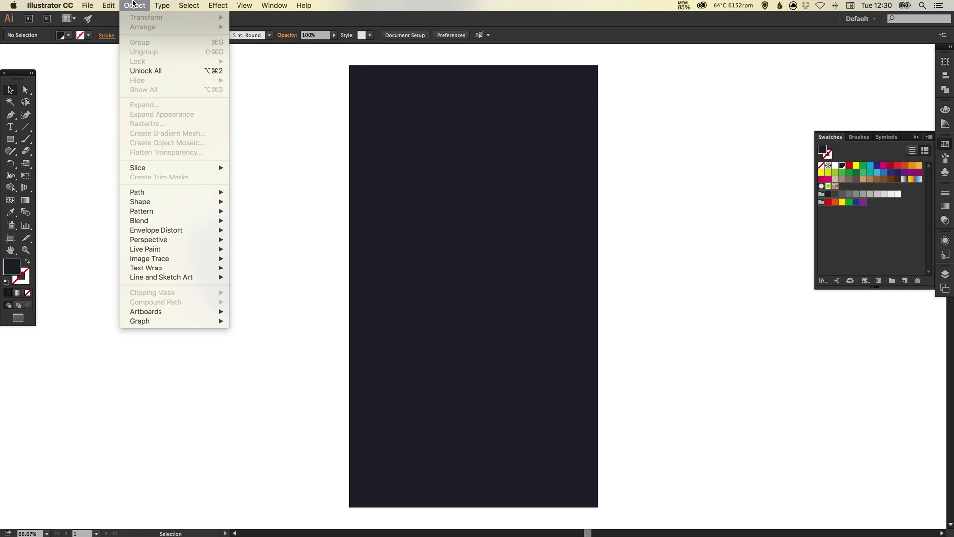
left_click(134, 71)
left_click(266, 202)
left_click_drag(386, 222, 550, 212)
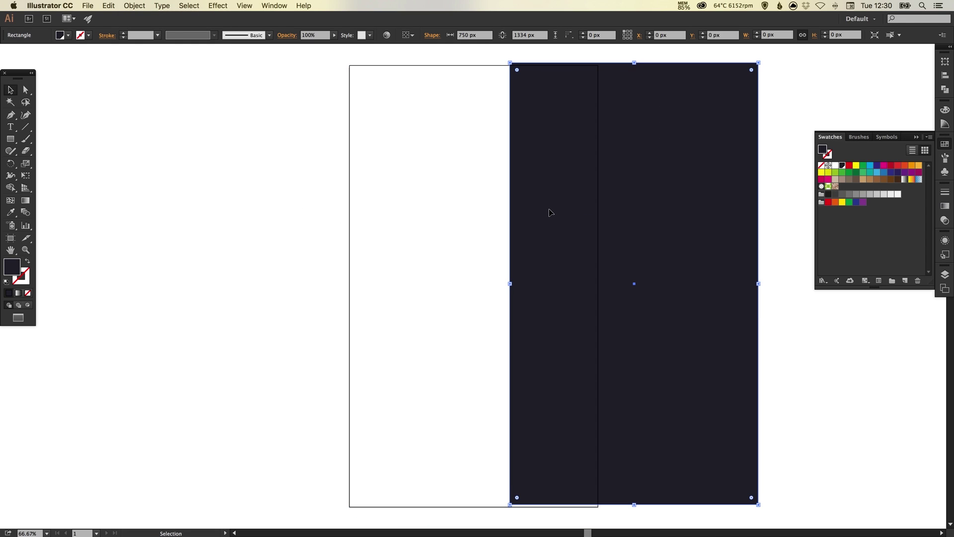
key("super+z")
key("super+shift+a")
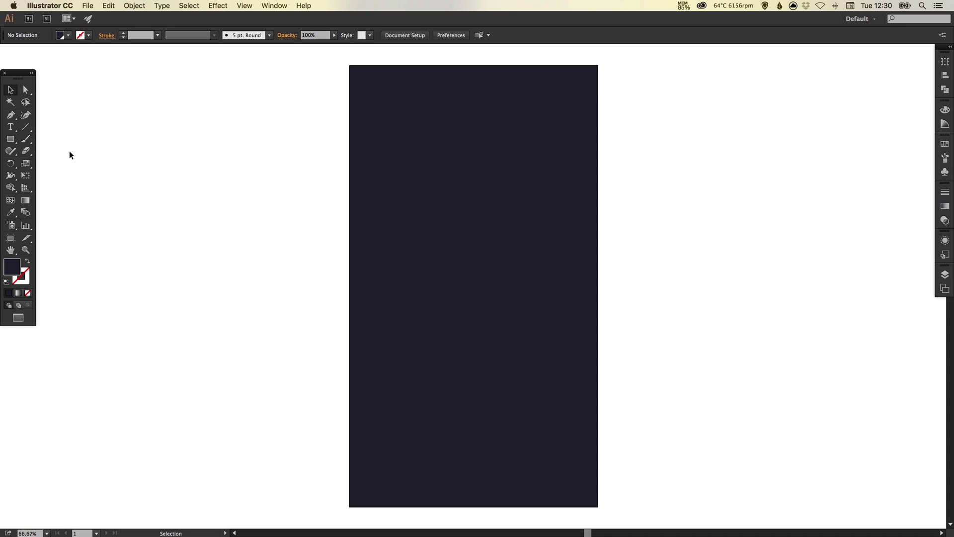
Step: Draw a wide bar across the middle of the background
left_click(11, 140)
left_click_drag(377, 227, 570, 254)
key("v")
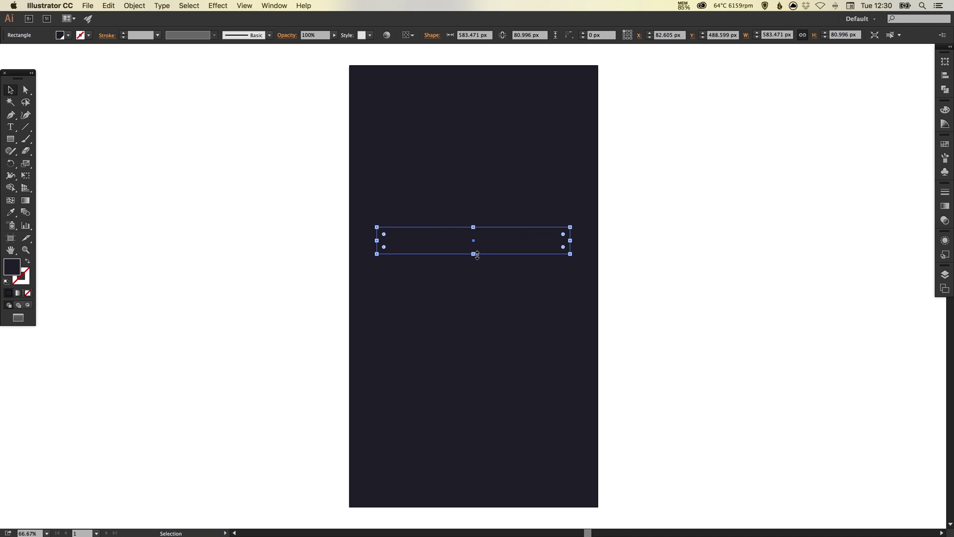
left_click_drag(473, 254, 473, 257)
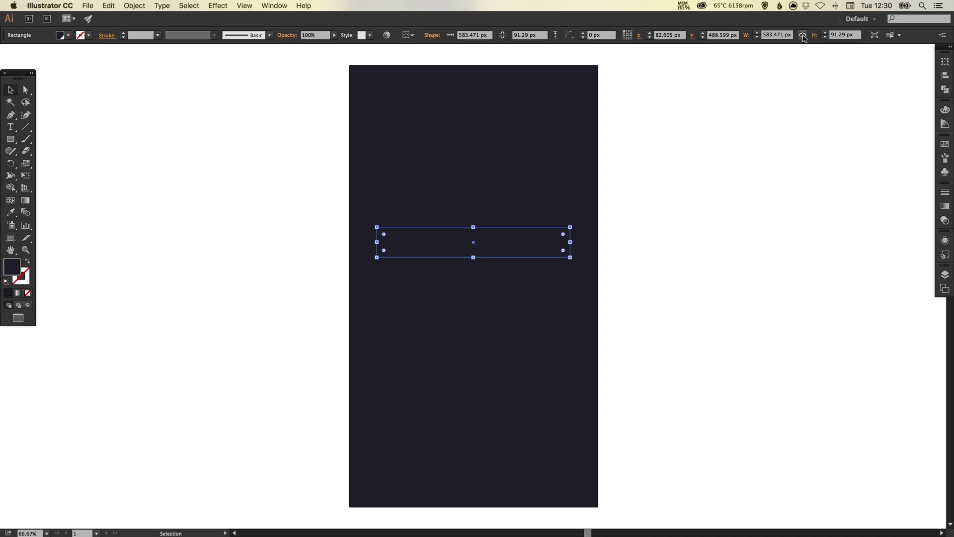
Step: Size the bar to 600 × 100 px and set alignment to Align to Artboard
left_click(833, 35)
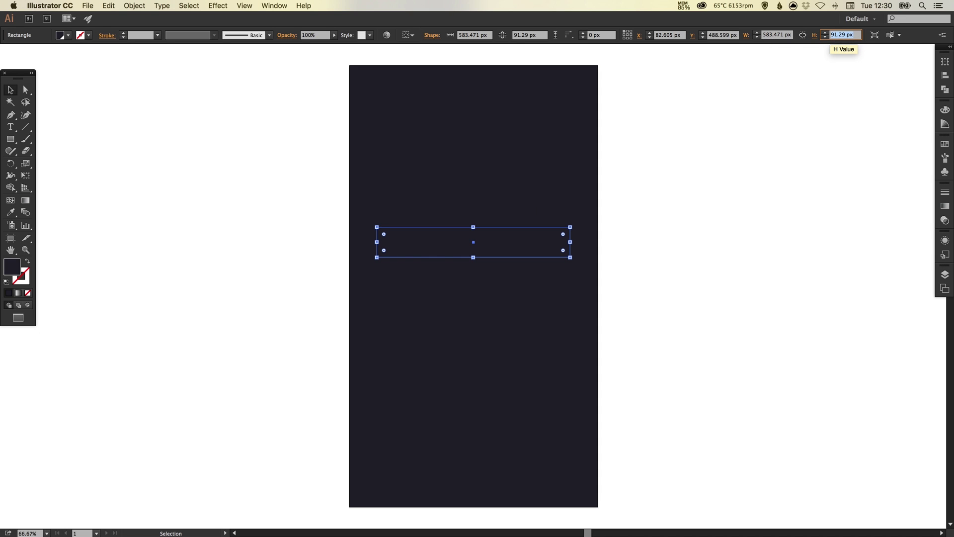
type("100")
key("Return")
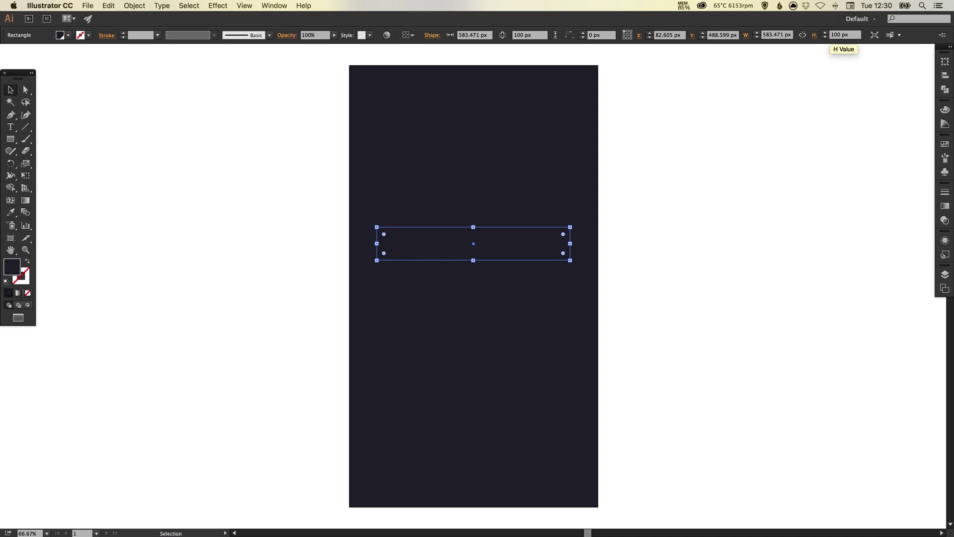
left_click(780, 34)
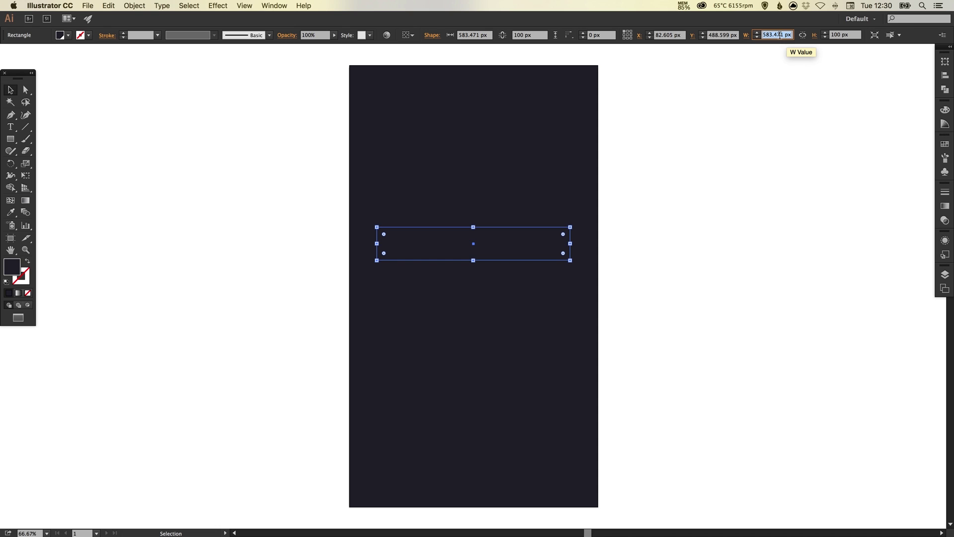
type("600")
key("Return")
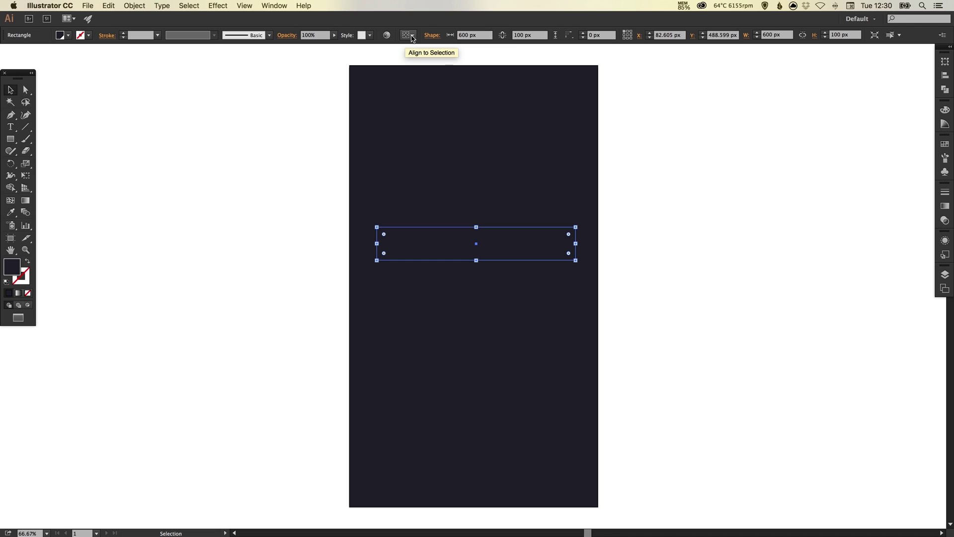
left_click(414, 36)
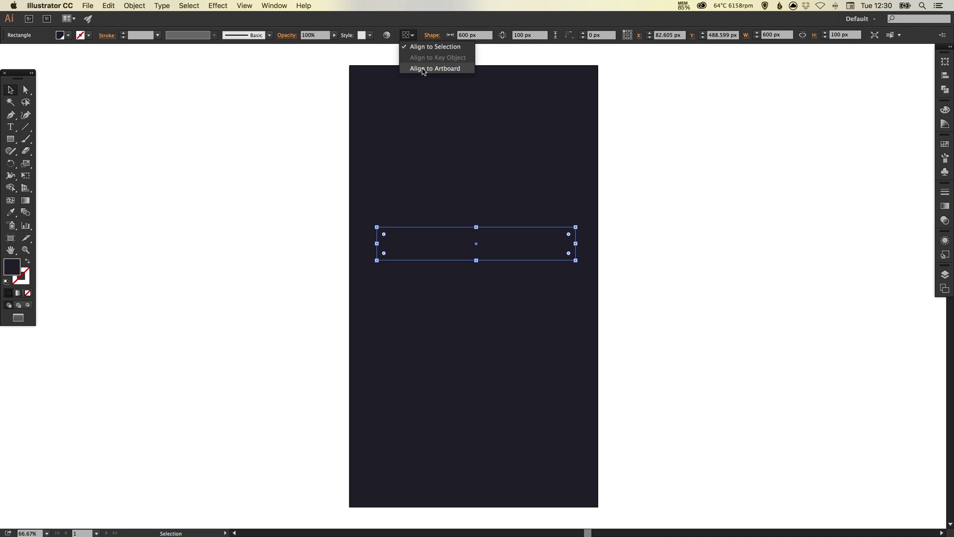
left_click(431, 69)
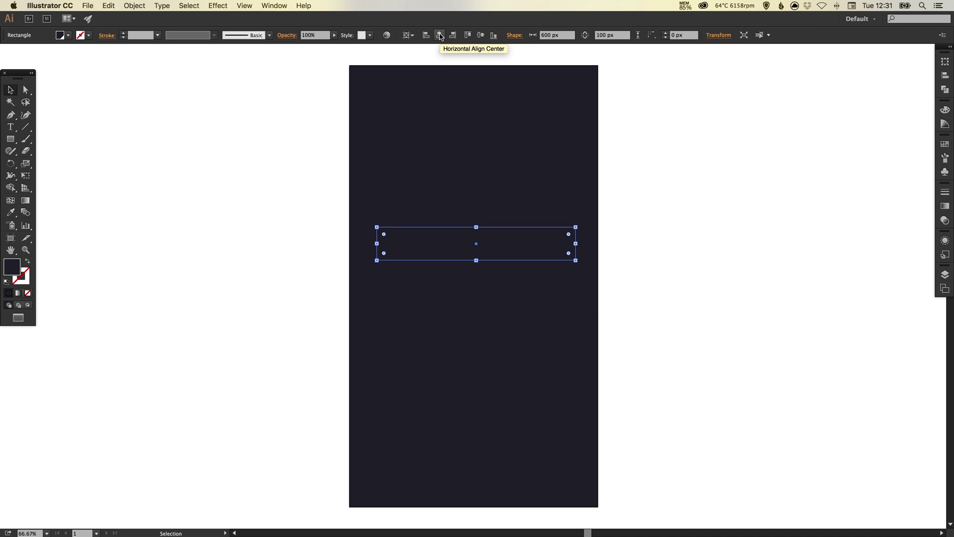
Step: Centre the bar horizontally and vertically on the artboard
left_click(440, 35)
left_click(479, 36)
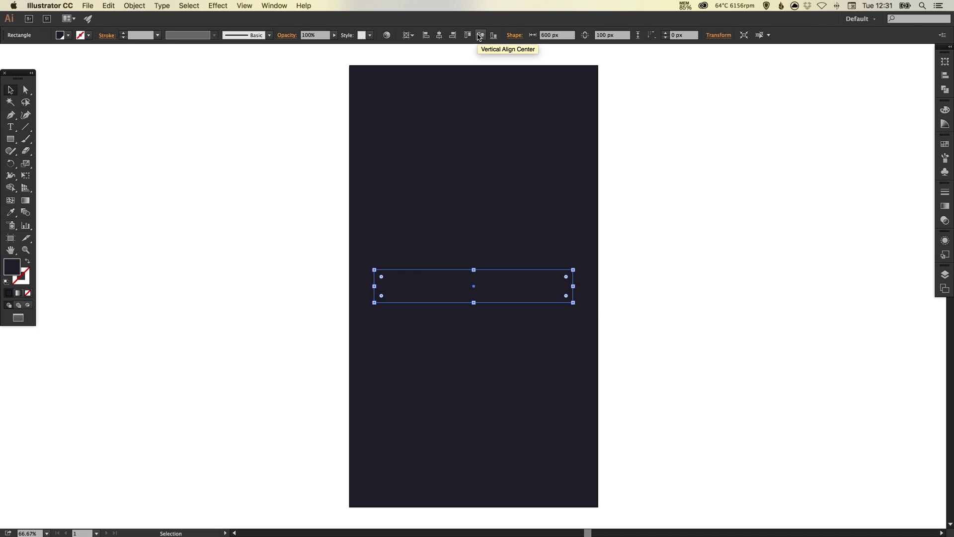
left_click(653, 230)
left_click(550, 282)
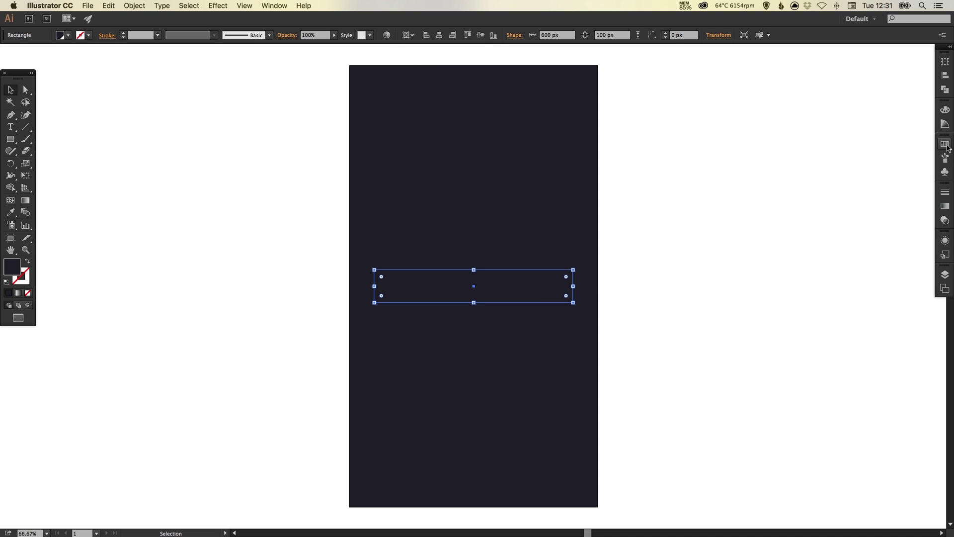
Step: Fill the bar with the White swatch, made global at RGB 43, 42, 60
left_click(947, 146)
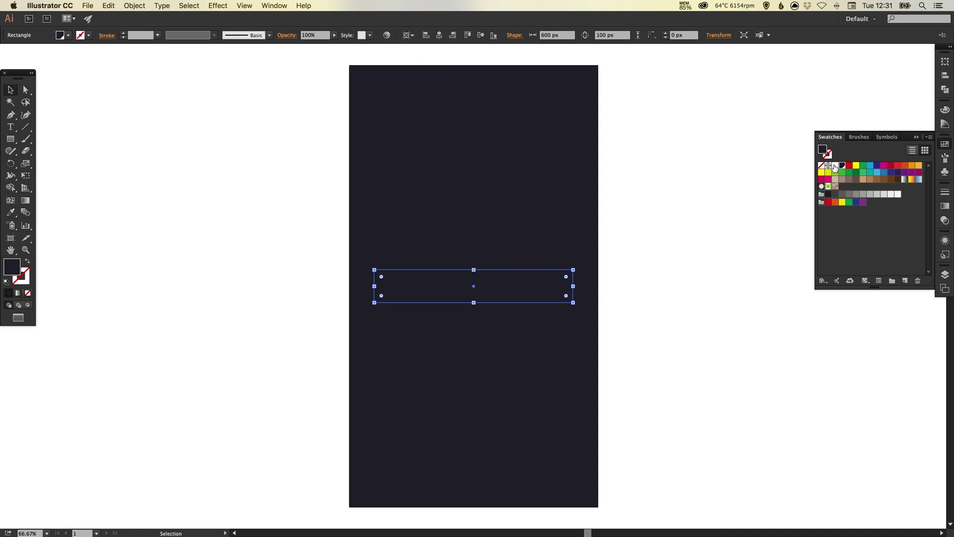
double_click(835, 166)
left_click(37, 189)
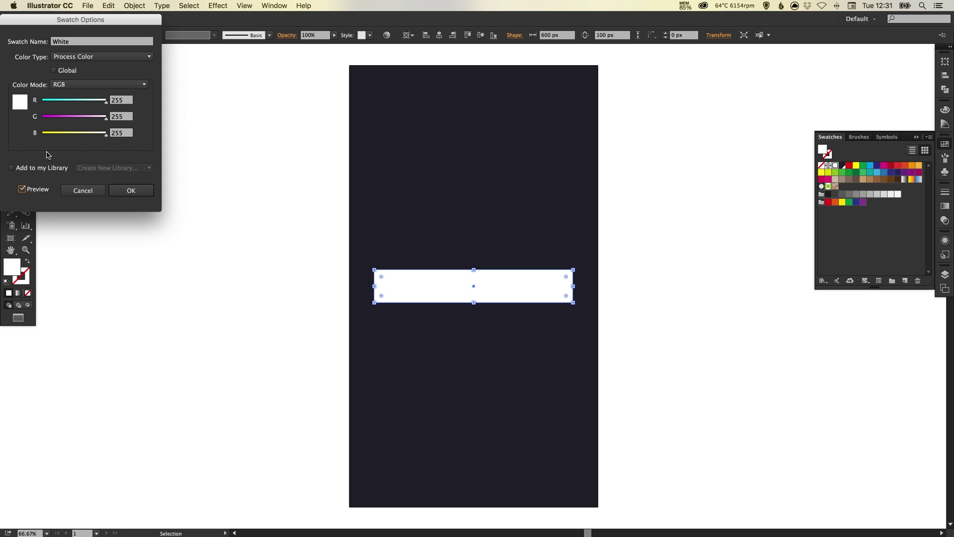
left_click(54, 70)
left_click(67, 100)
left_click(67, 117)
left_click(57, 133)
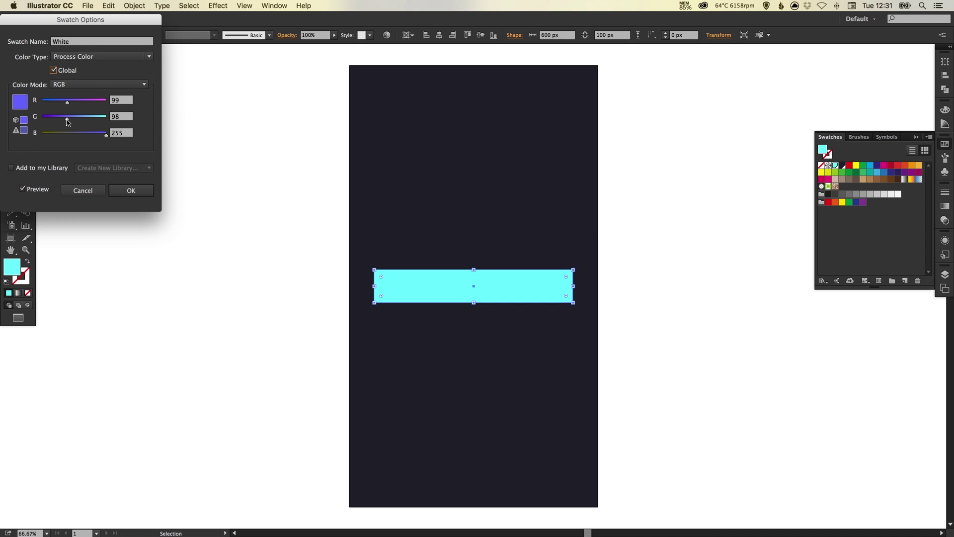
left_click(53, 101)
left_click(53, 118)
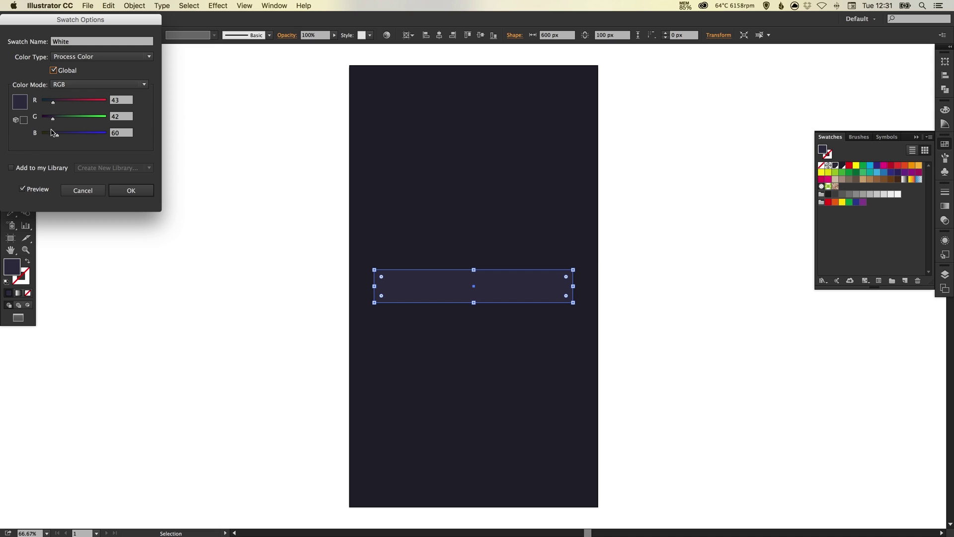
left_click(128, 190)
left_click(291, 228)
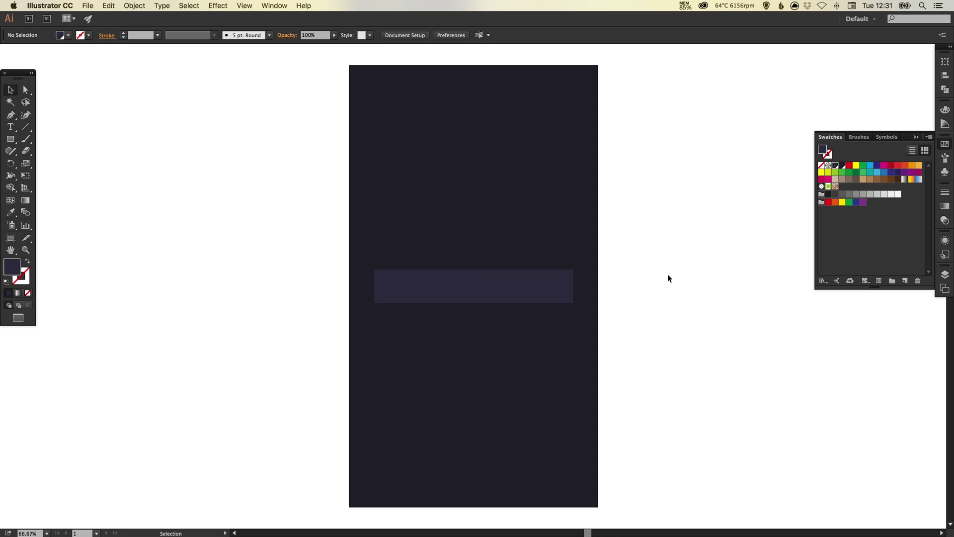
Step: Zoom in on the bar, try dragging its corner widget, then undo the rounding
left_click(516, 284)
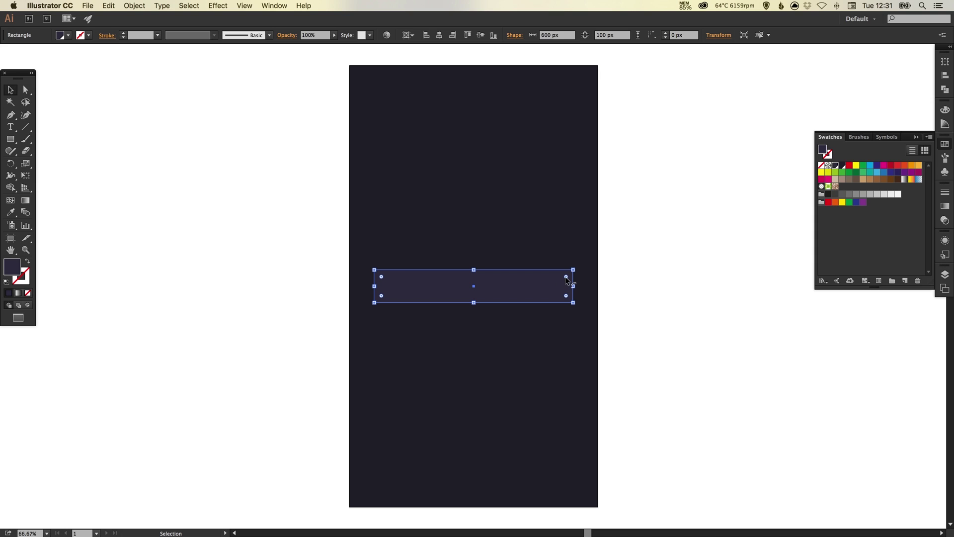
key("z")
left_click_drag(313, 209, 648, 340)
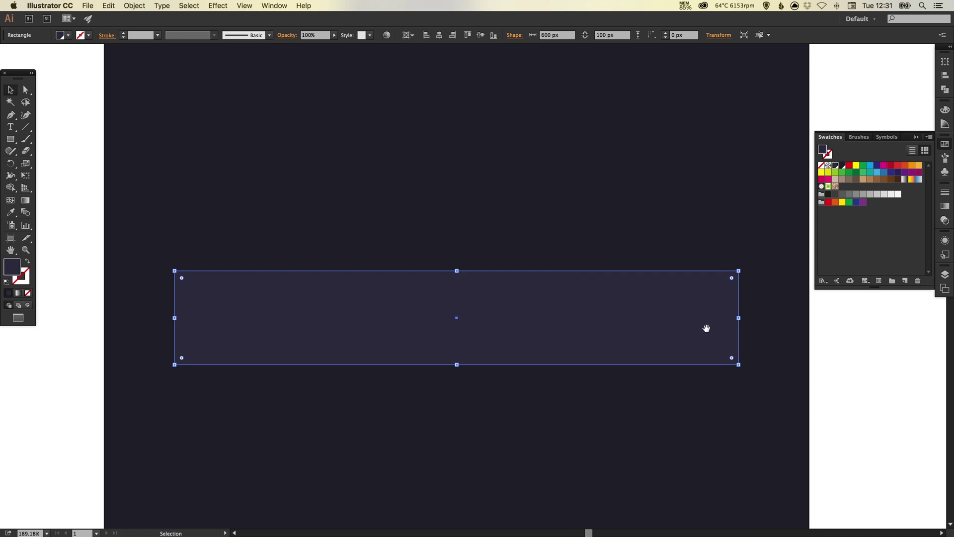
left_click_drag(706, 328, 677, 298)
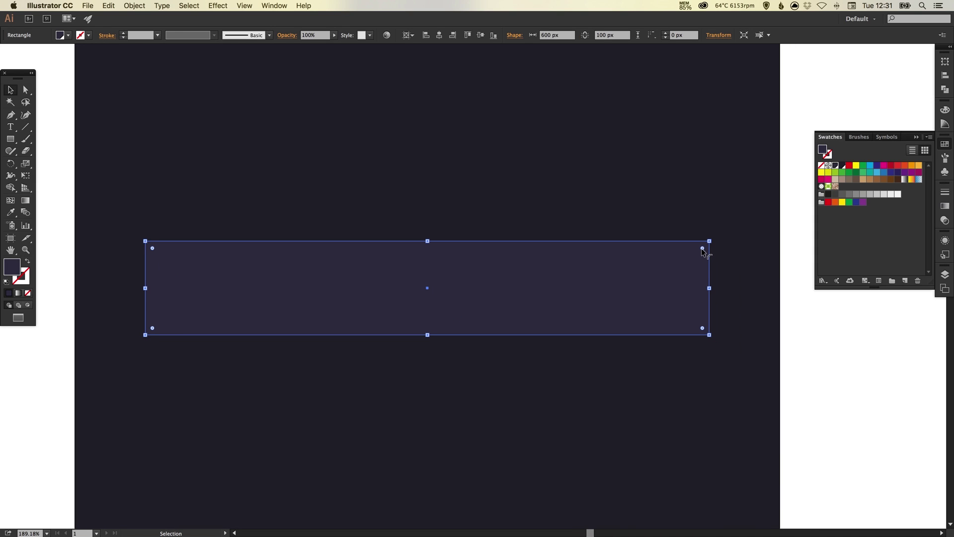
left_click_drag(703, 248, 620, 286)
key("super+z")
Step: Apply a Stylize > Round Corners effect with a 35 px radius to the bar
left_click(224, 7)
mouse_move(285, 132)
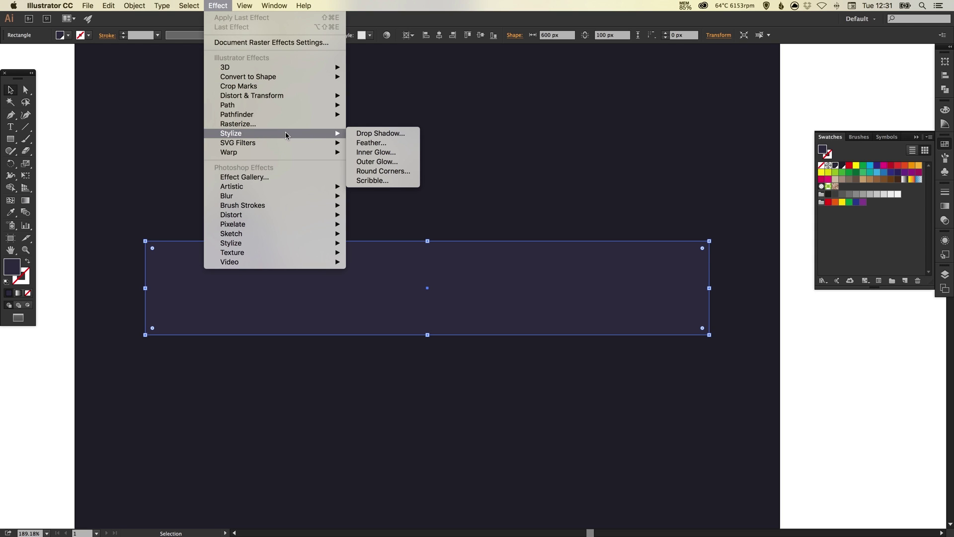
left_click(392, 171)
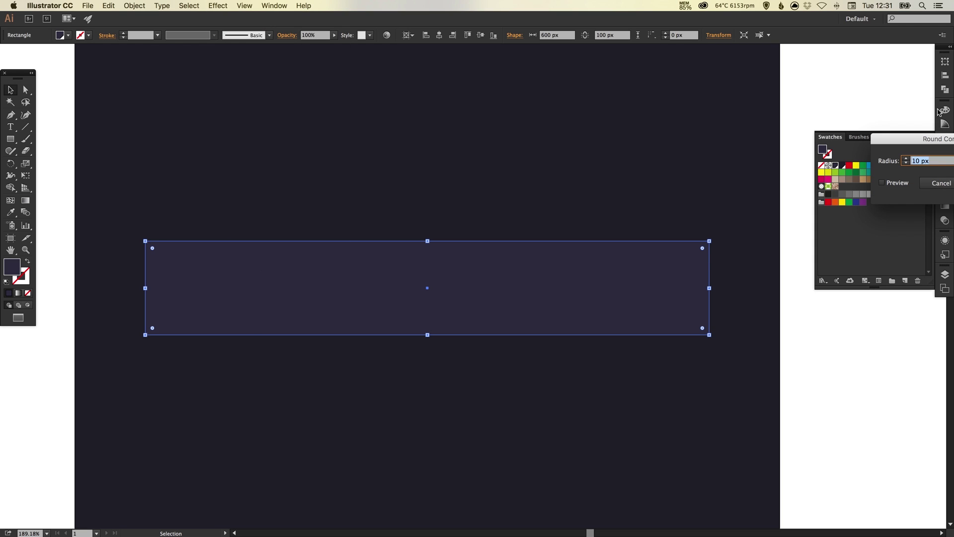
left_click_drag(875, 142, 381, 102)
left_click(388, 143)
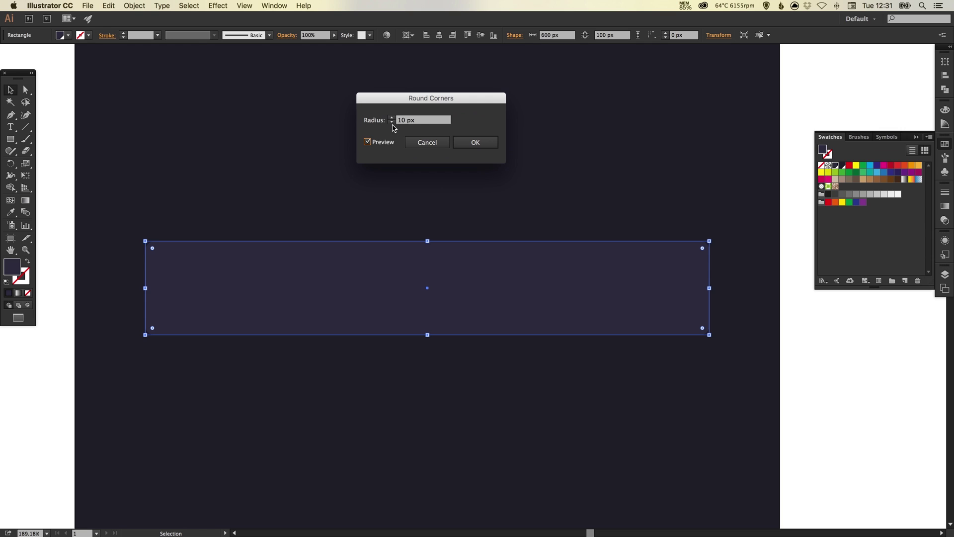
left_click(393, 118, "shift")
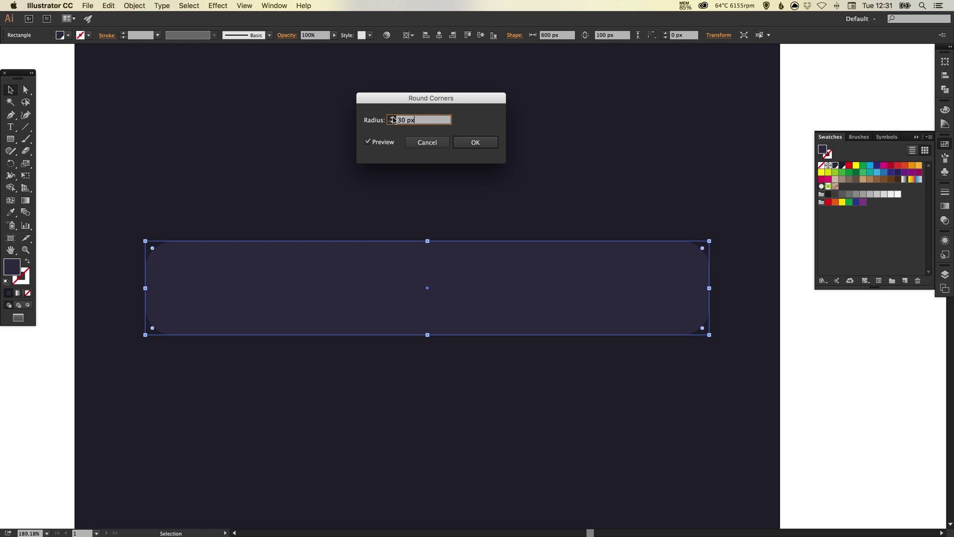
left_click(392, 117)
left_click(477, 144)
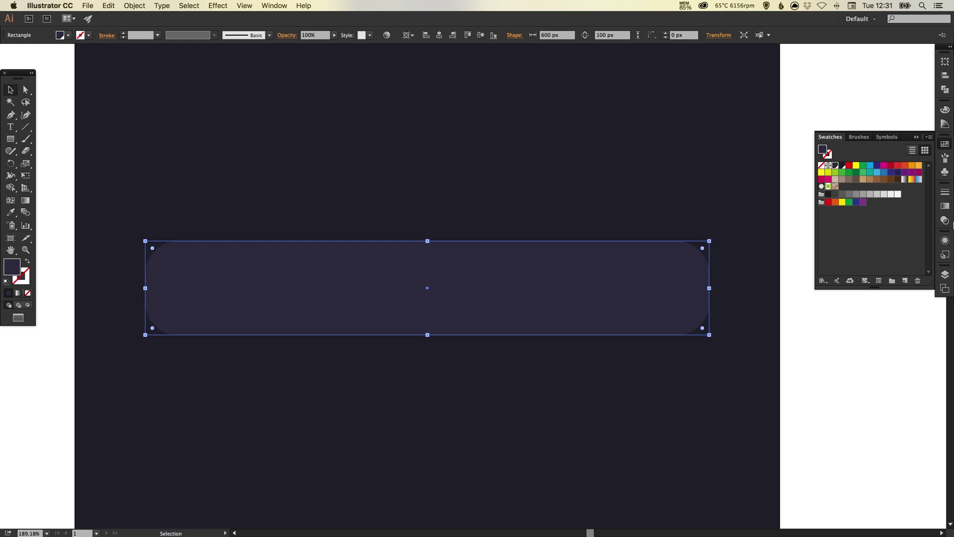
Step: Delete the Round Corners effect from the bar in the Appearance panel
left_click(945, 240)
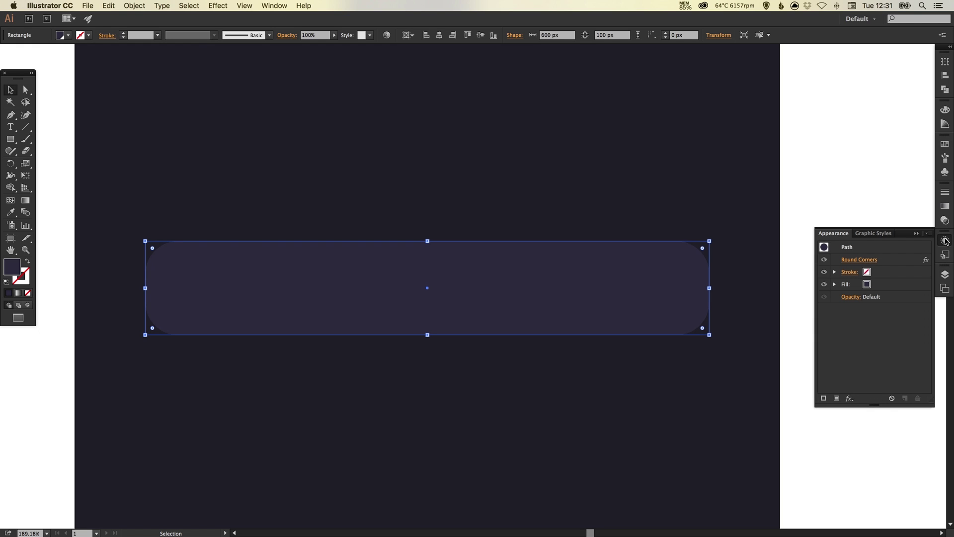
left_click(869, 261)
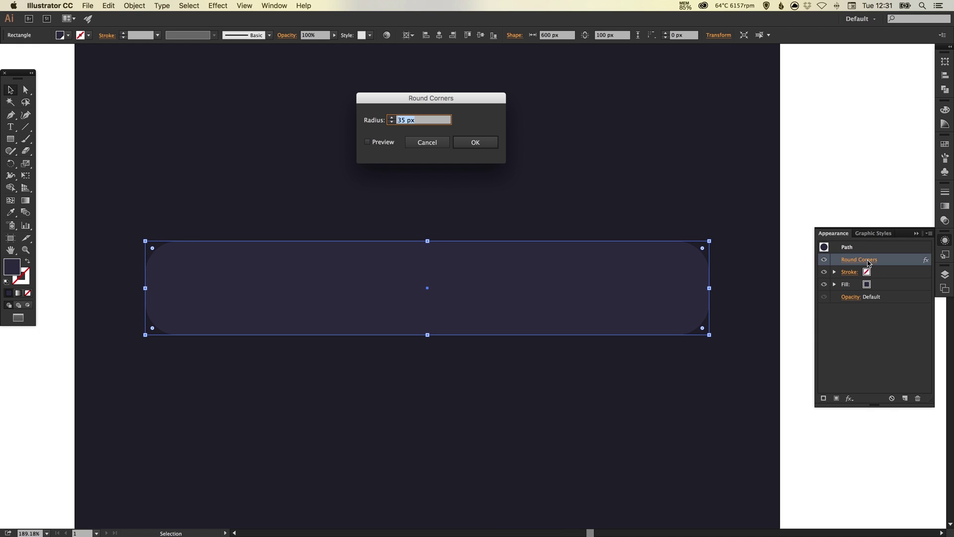
left_click(426, 143)
left_click(918, 398)
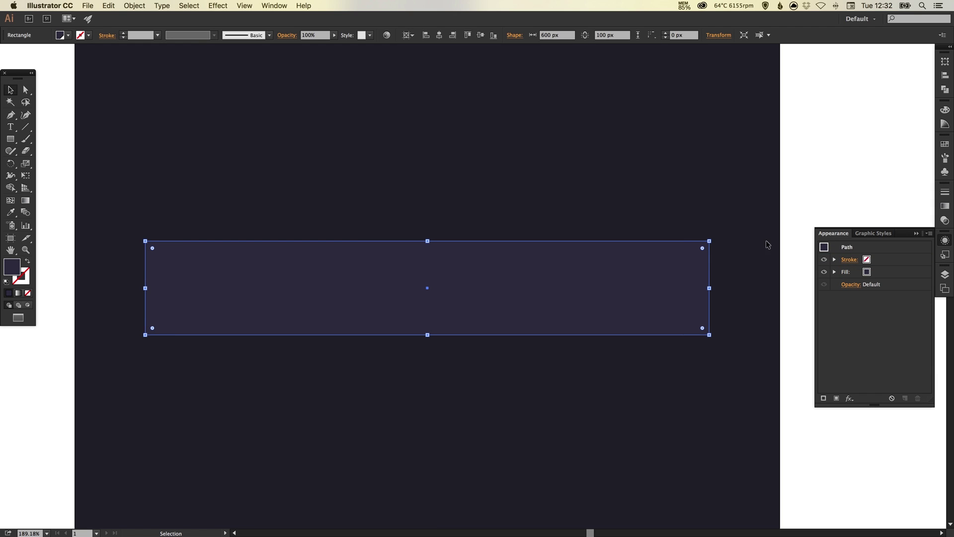
left_click(946, 240)
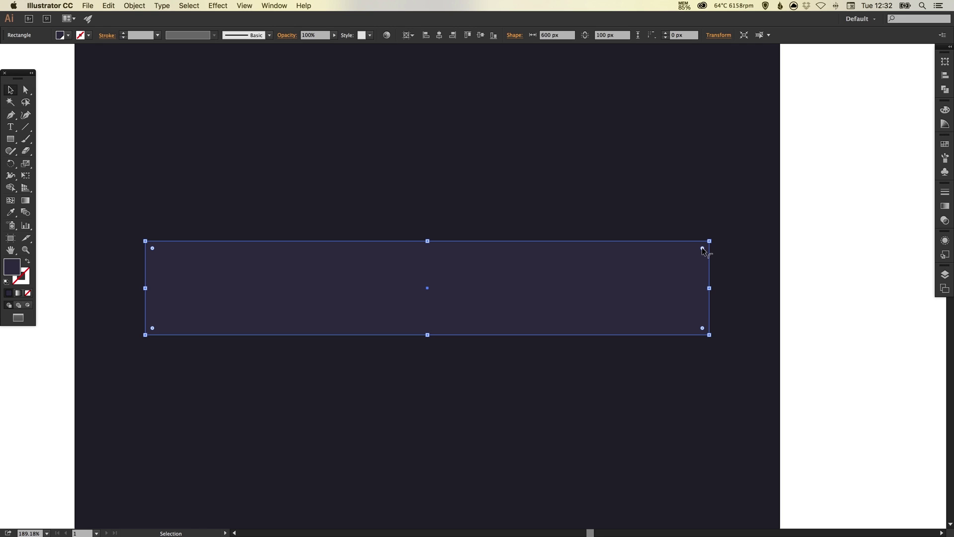
Step: Round the bar's corners to about 17 px with the live corner widget, then zoom to 100%
left_click_drag(702, 248, 690, 260)
left_click(802, 236)
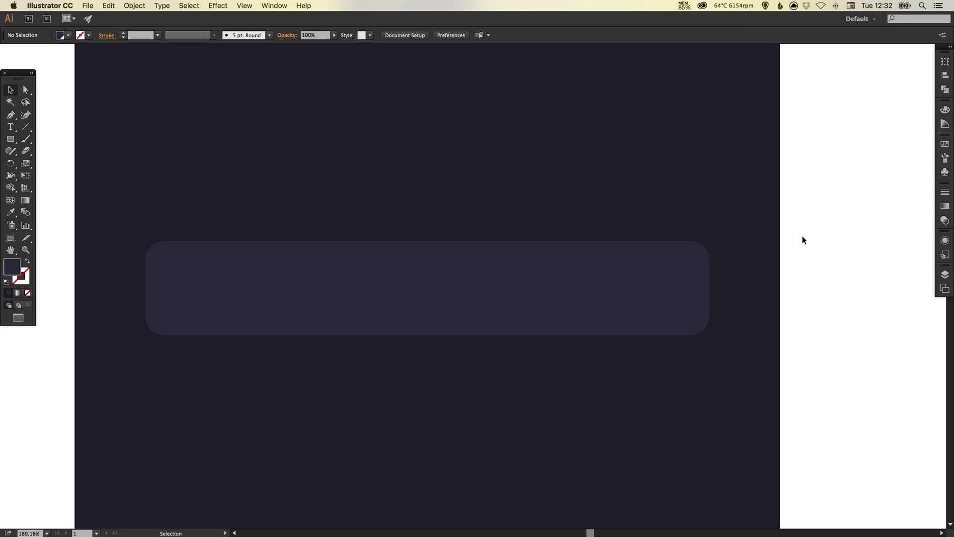
key("super+minus")
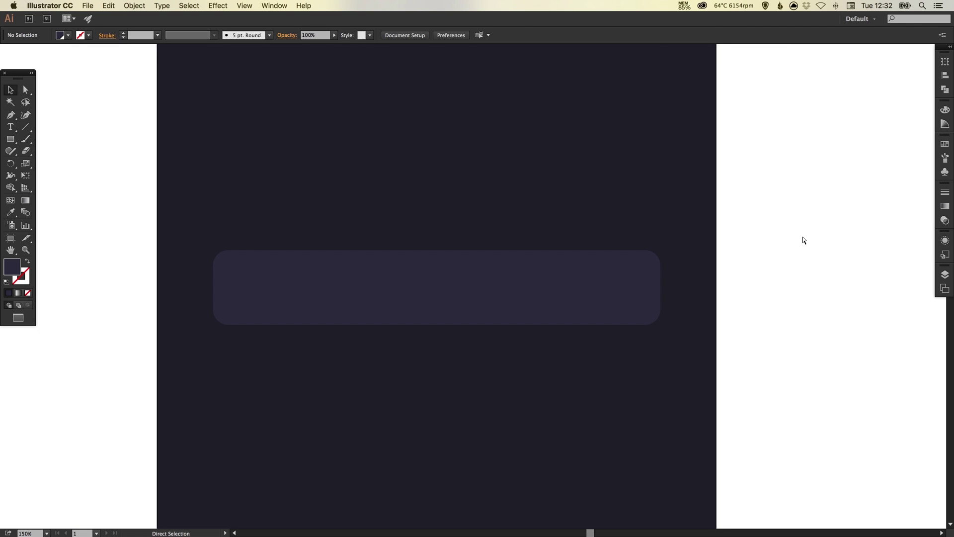
key("super+minus")
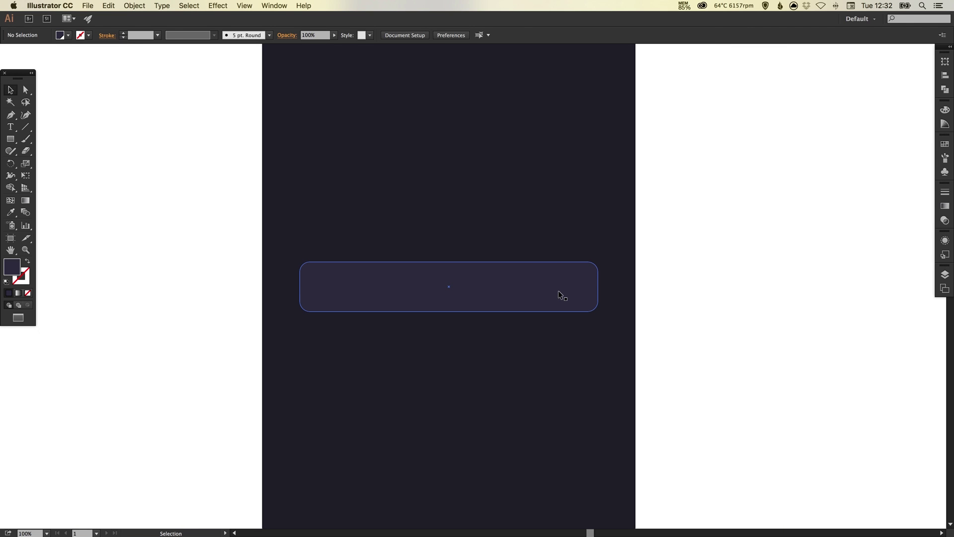
scroll(497, 268, "left", 1)
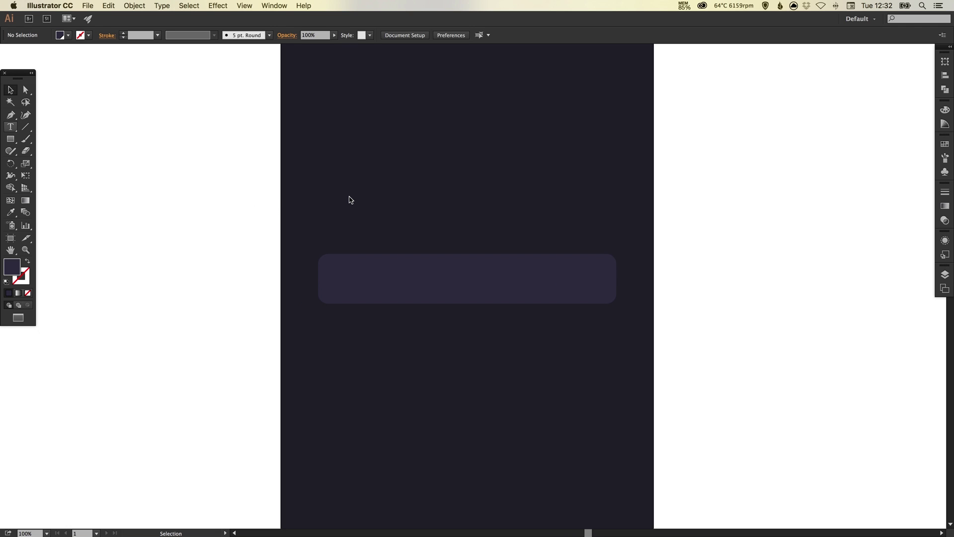
Step: Add a Username text label above the field and enlarge it to 34.4 pt
key("t")
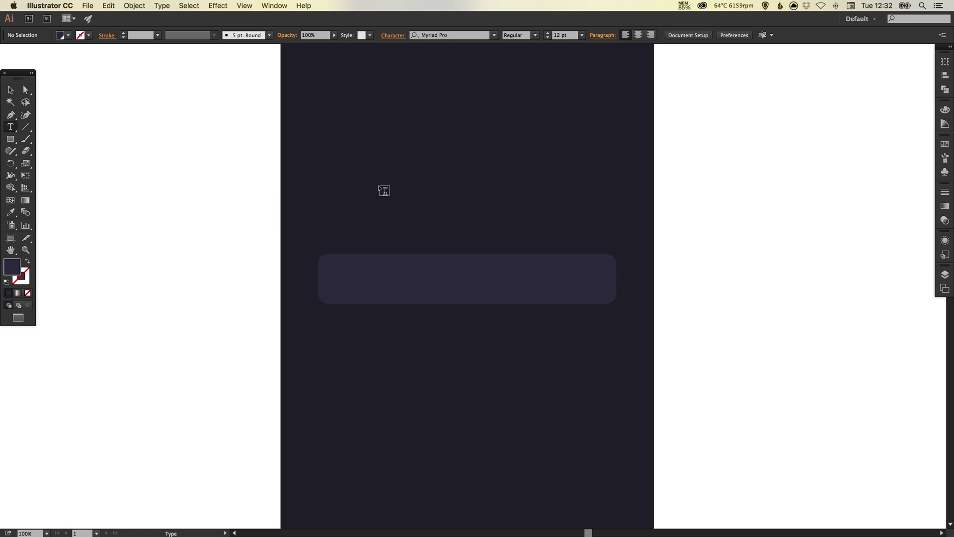
left_click(384, 190)
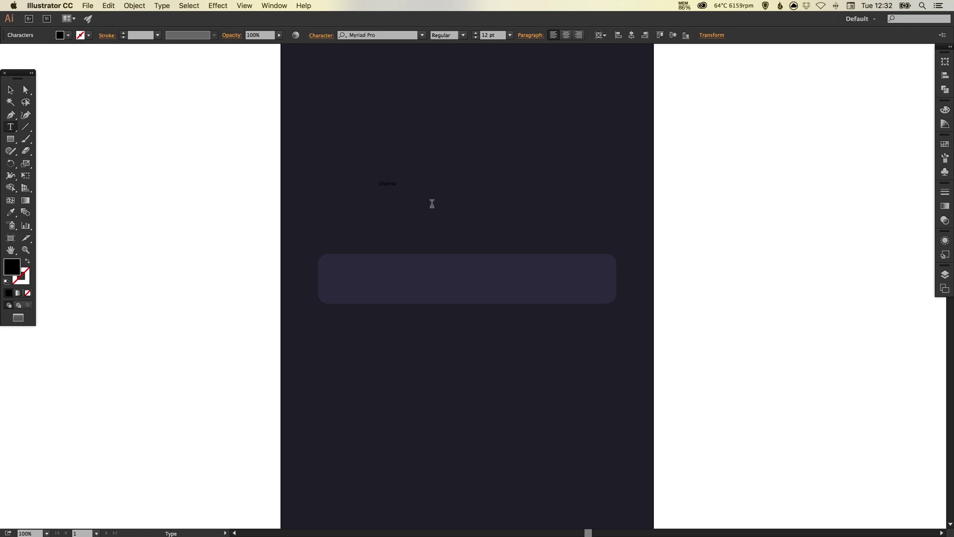
left_click(11, 89)
left_click(393, 183)
left_click_drag(404, 187, 454, 213)
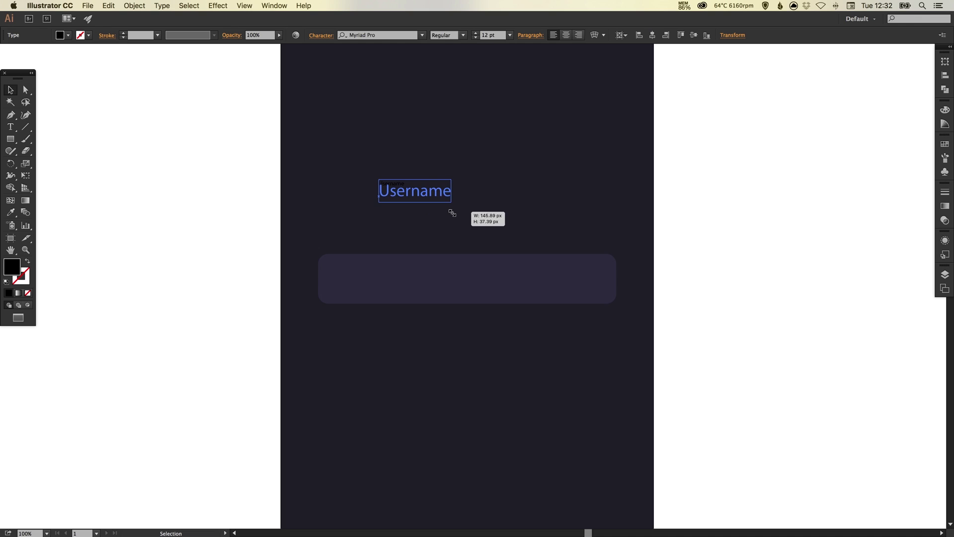
Step: Colour Username with a global swatch set to white, RGB 255, 255, 255
left_click(947, 145)
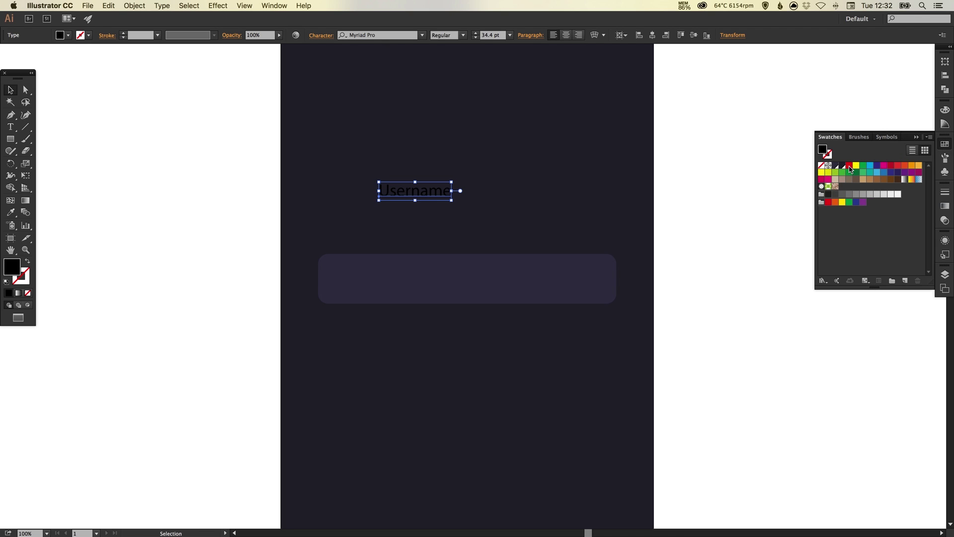
double_click(850, 167)
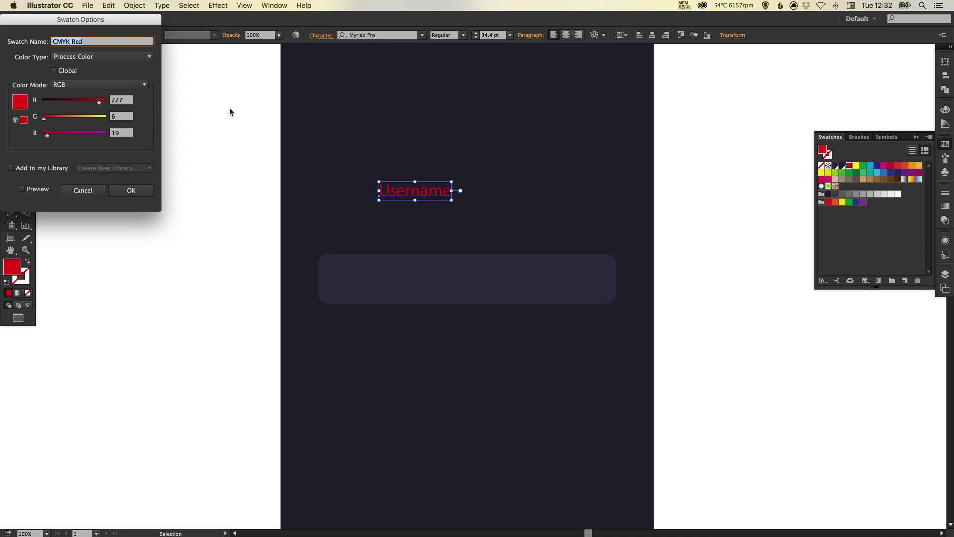
left_click(53, 70)
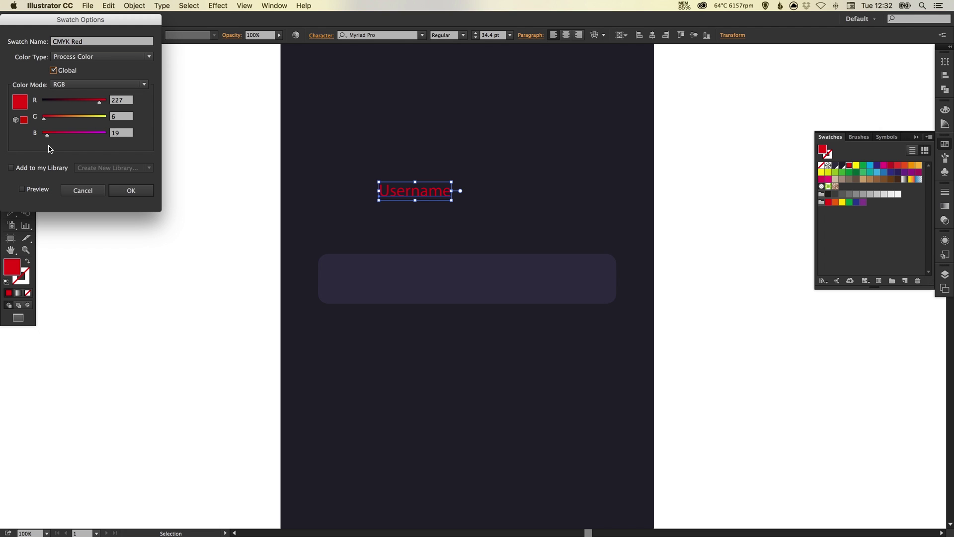
left_click_drag(100, 101, 105, 112)
left_click(106, 118)
left_click(106, 133)
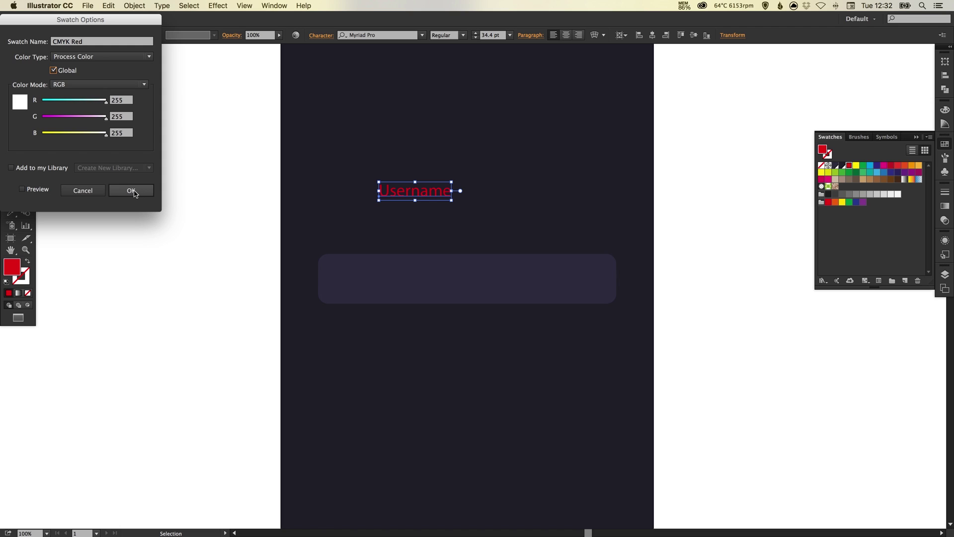
left_click(42, 134)
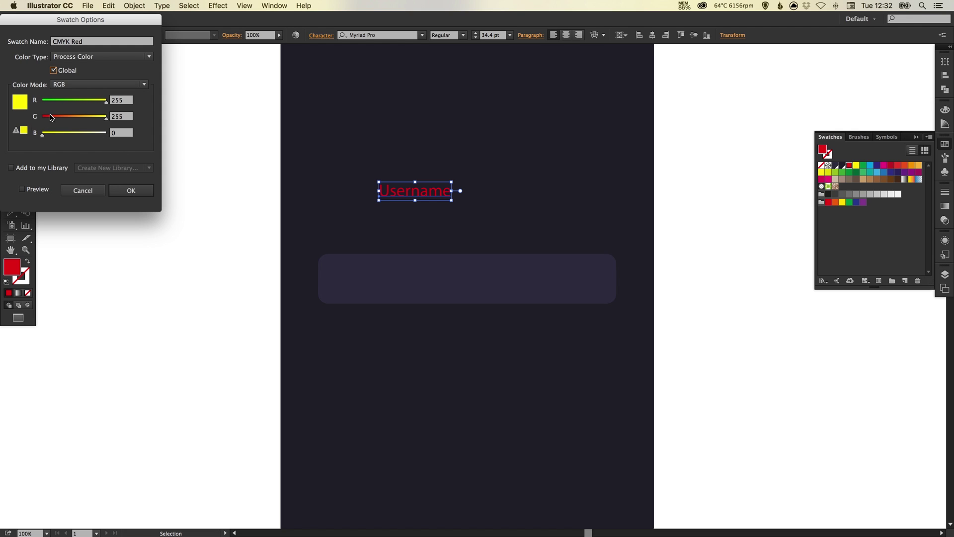
left_click(42, 117)
left_click(43, 101)
left_click(105, 101)
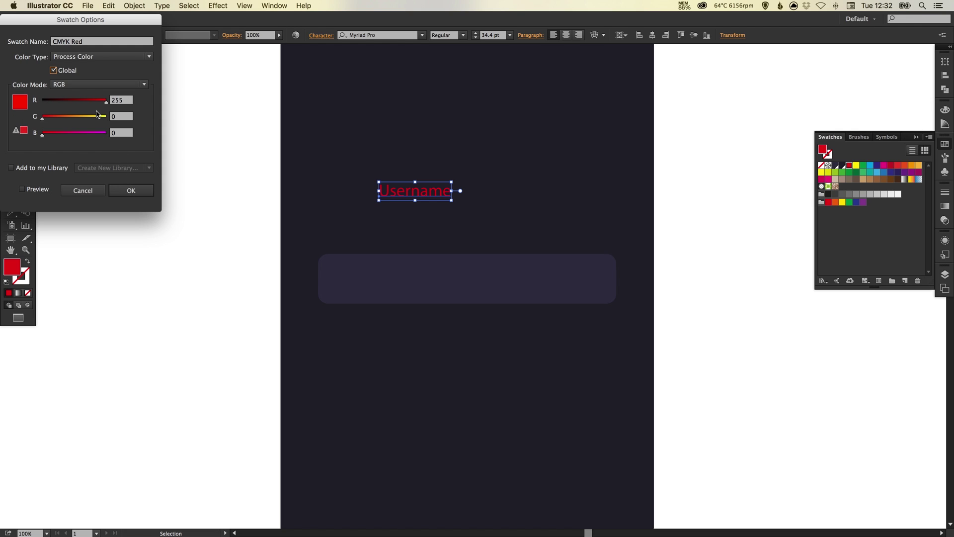
left_click(106, 117)
left_click(105, 134)
left_click(153, 192)
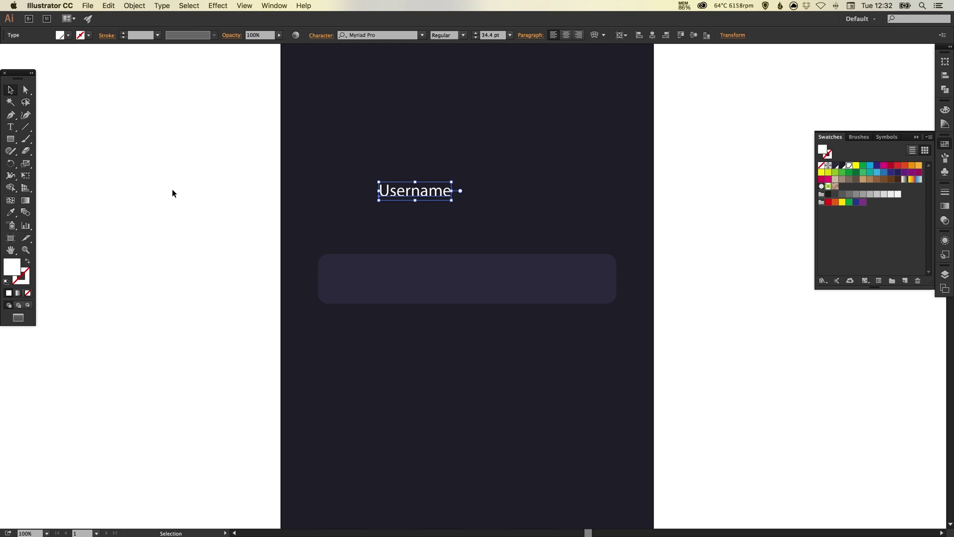
left_click(406, 198)
Step: Set Username to Helvetica Neue Light and move it down into the rounded field
left_click(418, 195)
type("helve")
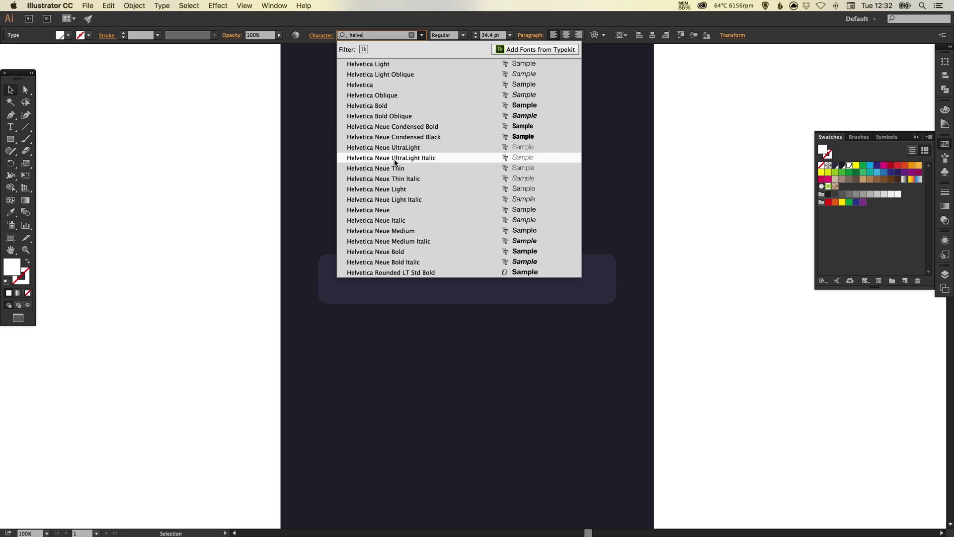
left_click(409, 188)
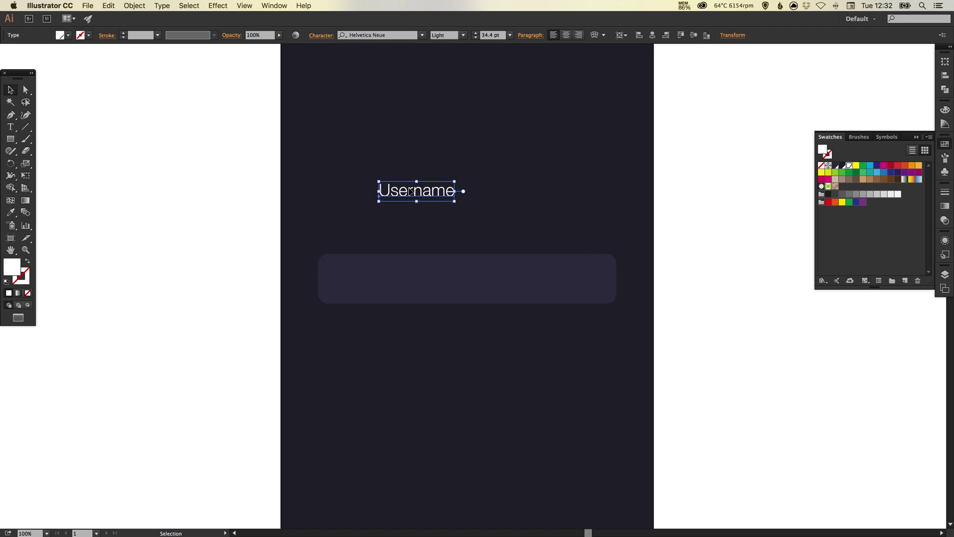
left_click(216, 187)
left_click_drag(423, 195, 406, 279)
Step: Select the rounded field together with its Username label
left_click(747, 246)
scroll(666, 236, "down", 2)
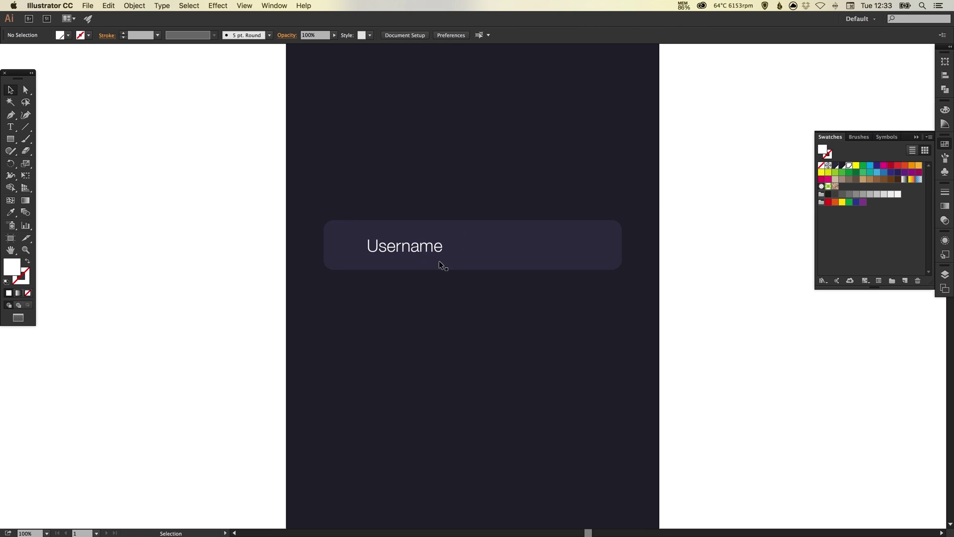
left_click(351, 246)
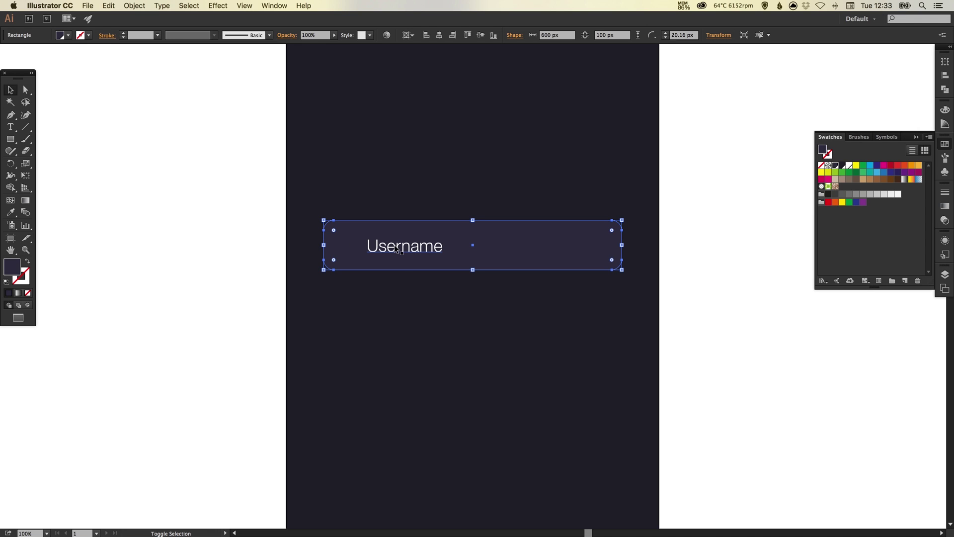
left_click(396, 250, "shift")
left_click_drag(397, 250, 356, 188)
key("super+z")
key("super+z")
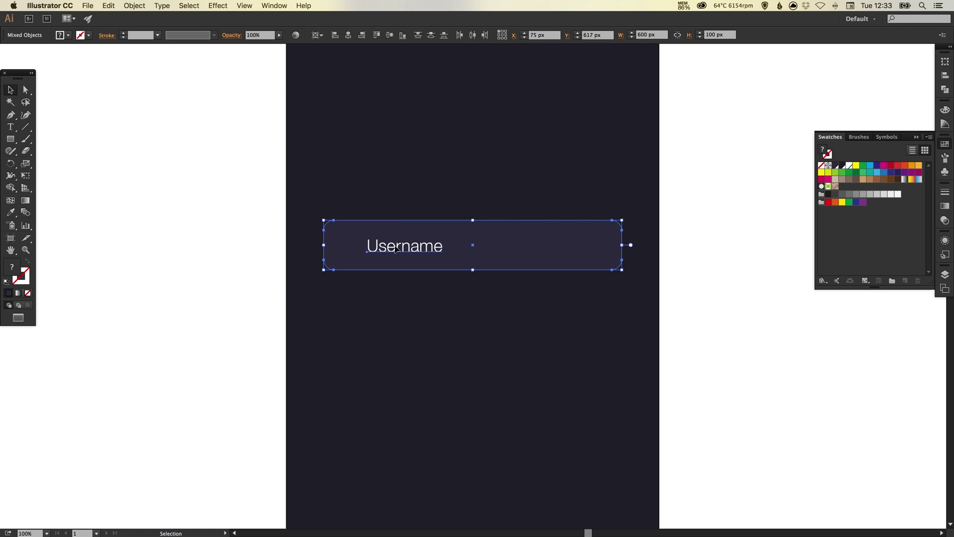
Step: Duplicate the field and label 100 px below and retype the copy as 'Password'
left_click_drag(397, 250, 392, 316)
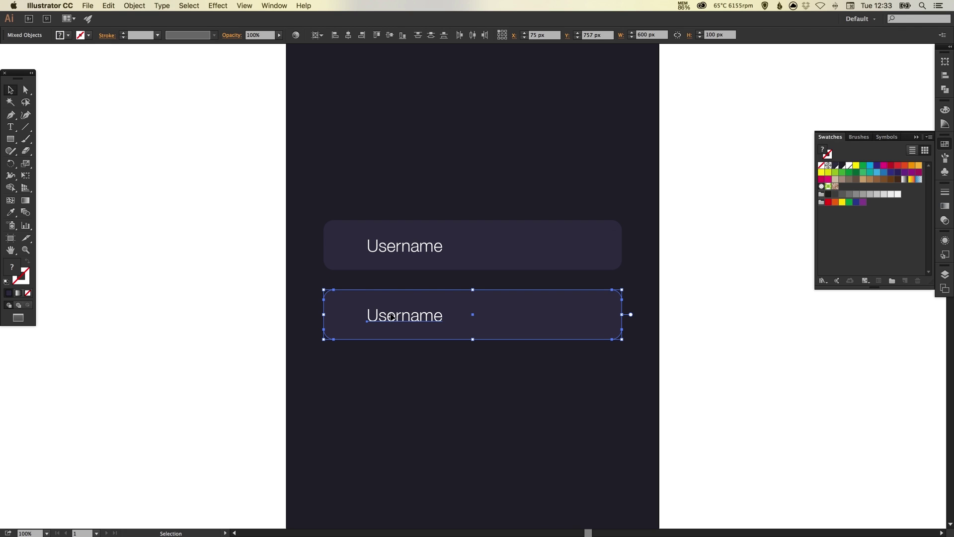
double_click(392, 316)
double_click(399, 316)
type("Password")
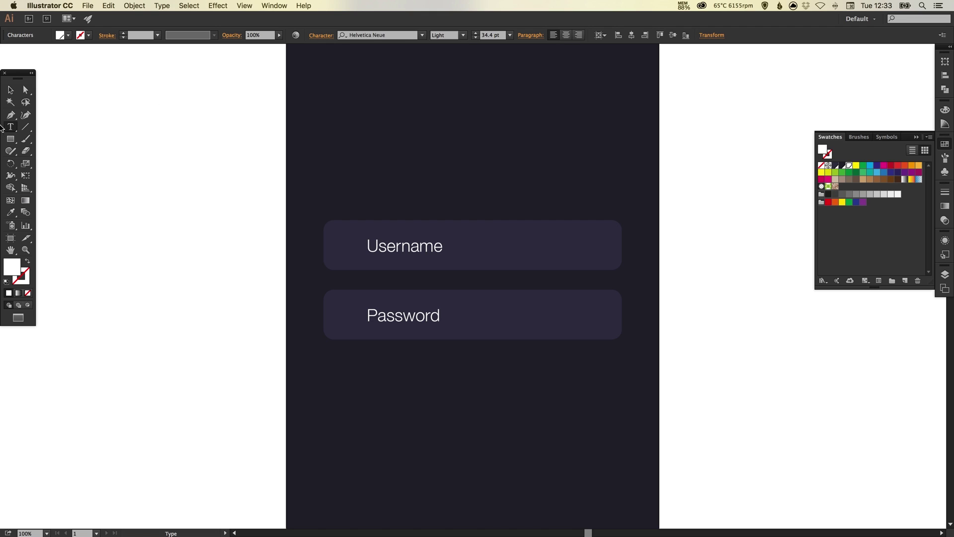
left_click(10, 90)
left_click(163, 184)
left_click_drag(327, 195, 312, 258)
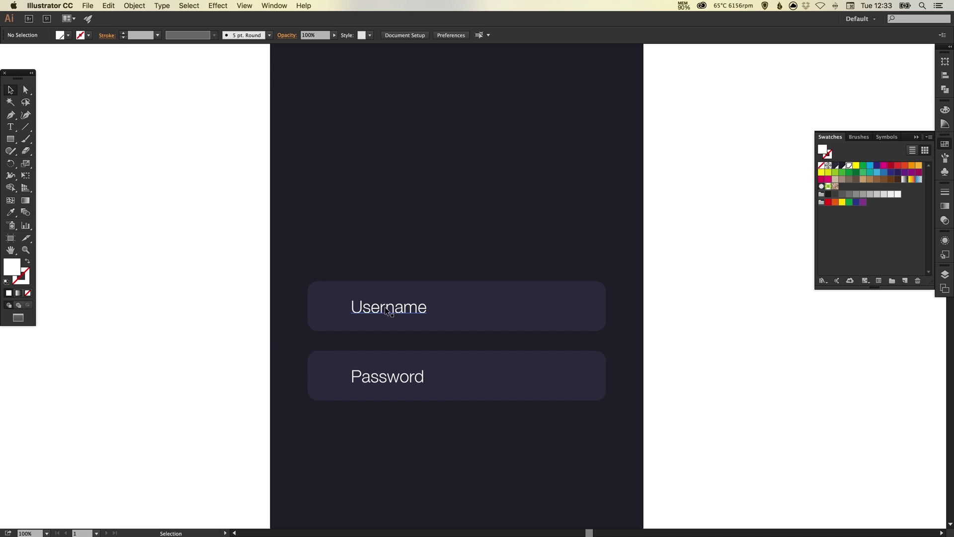
Step: Copy the Username label above the fields and retype it as 'Logo'
left_click_drag(387, 311, 452, 152)
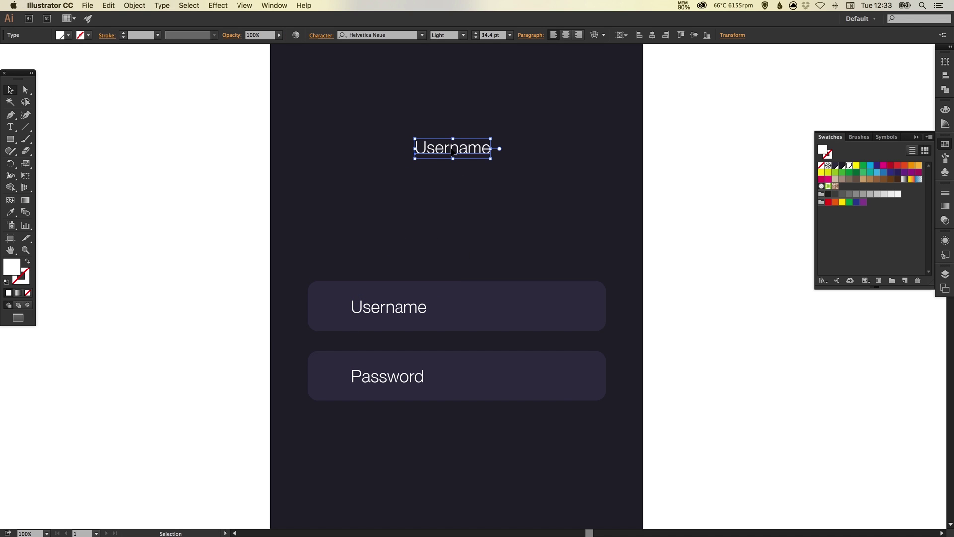
double_click(444, 148)
double_click(443, 148)
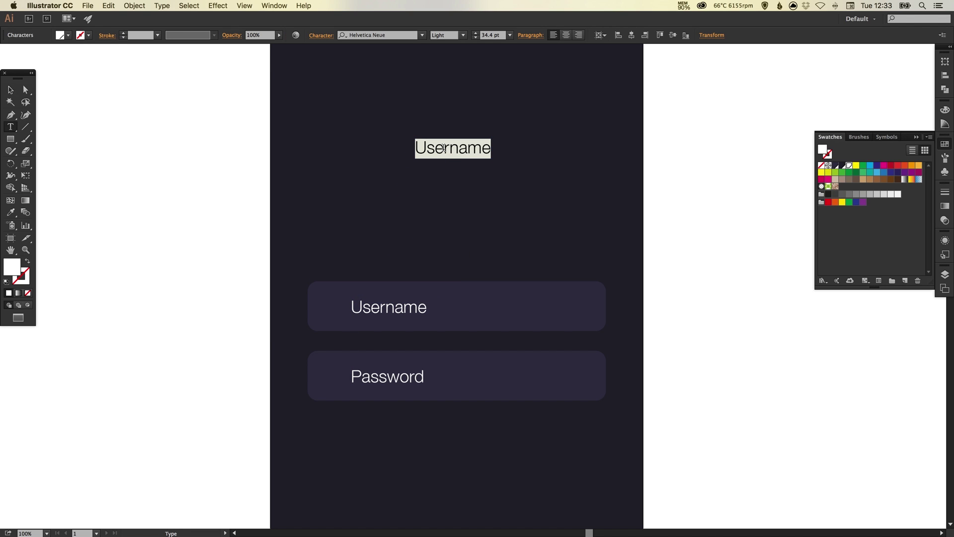
type("Logo")
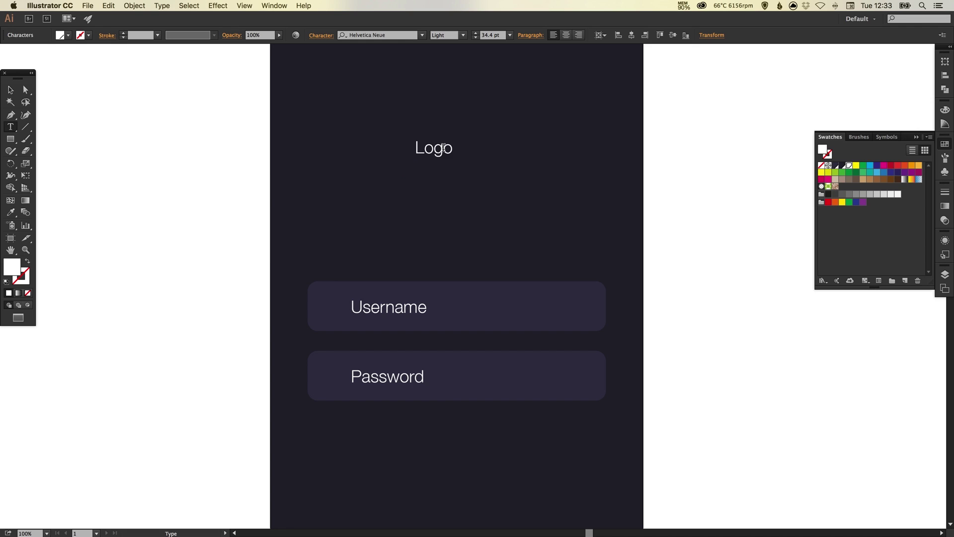
left_click(9, 91)
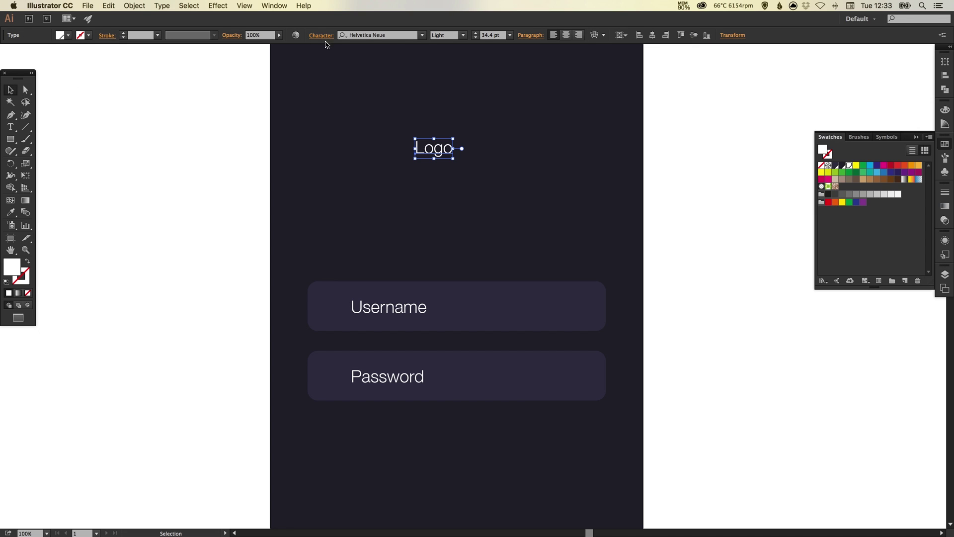
Step: Make Logo Helvetica Neue Bold and scale it up to 108.6 pt
left_click(466, 35)
left_click(458, 175)
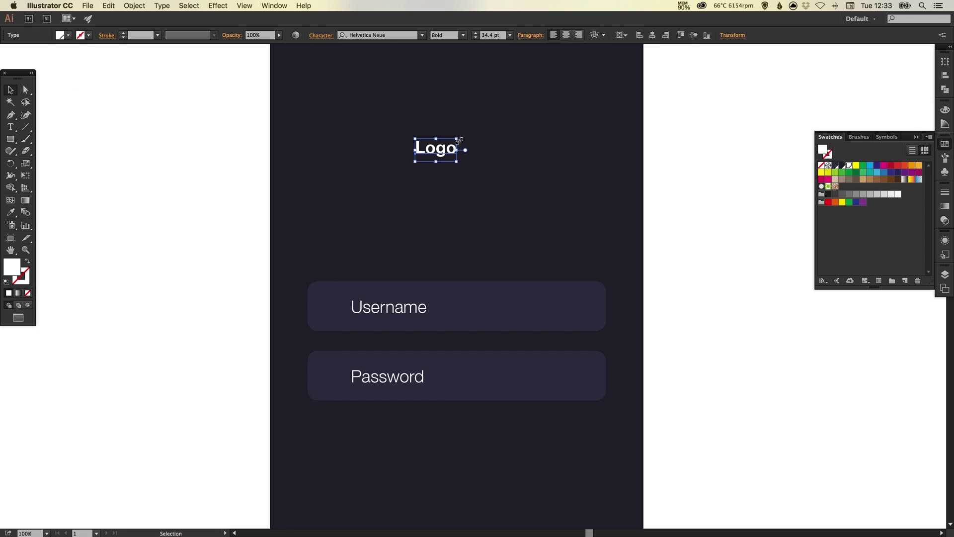
left_click_drag(458, 139, 512, 94)
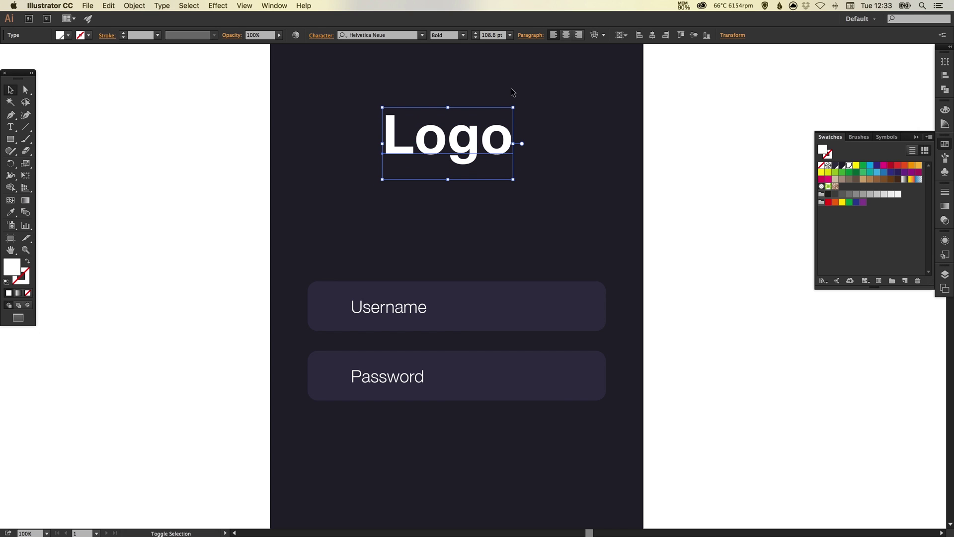
key("space")
left_click_drag(495, 159, 487, 206)
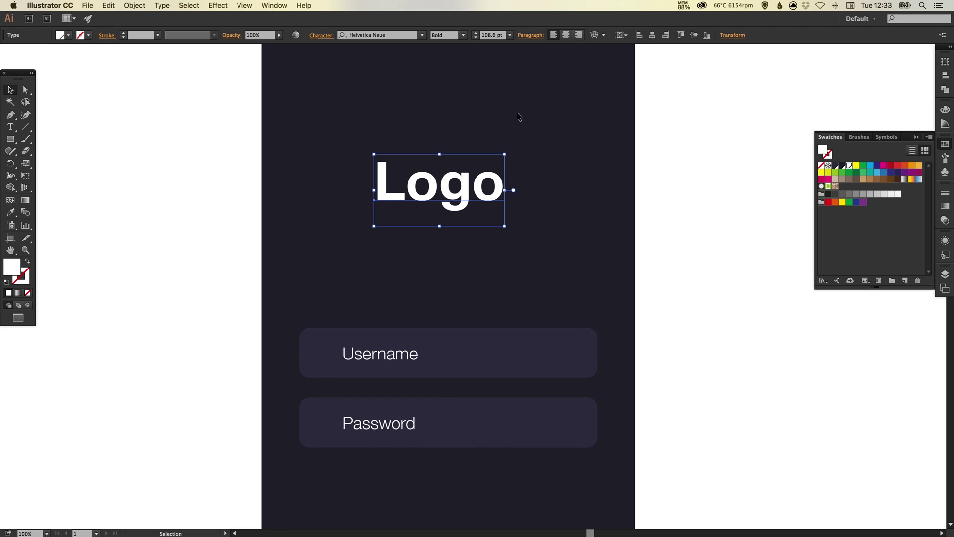
Step: Centre Logo horizontally on the artboard, keeping Align to Artboard
left_click(625, 36)
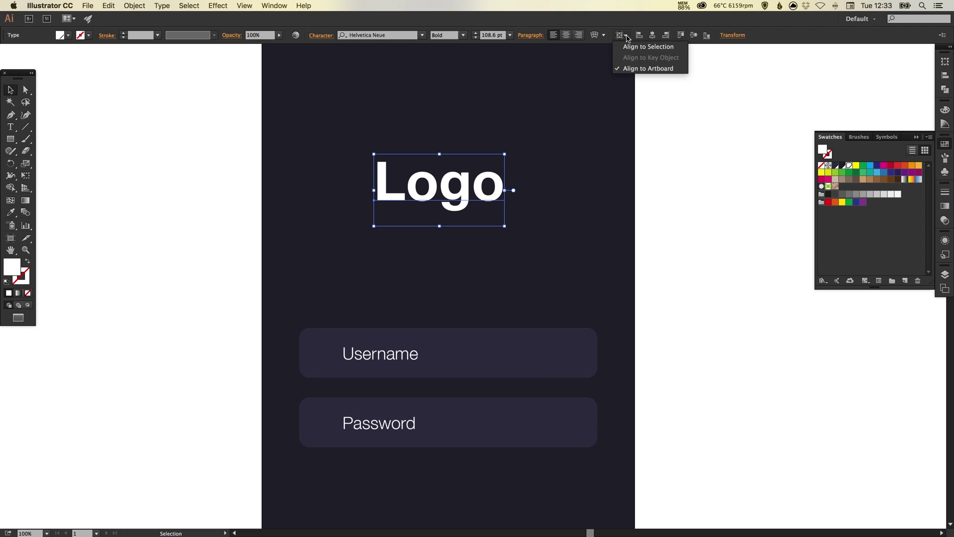
left_click(627, 38)
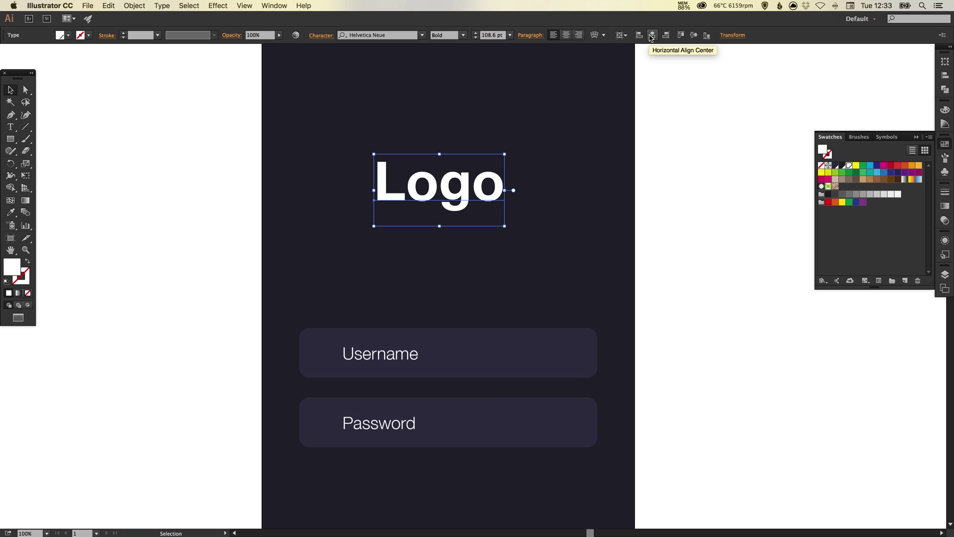
left_click(652, 37)
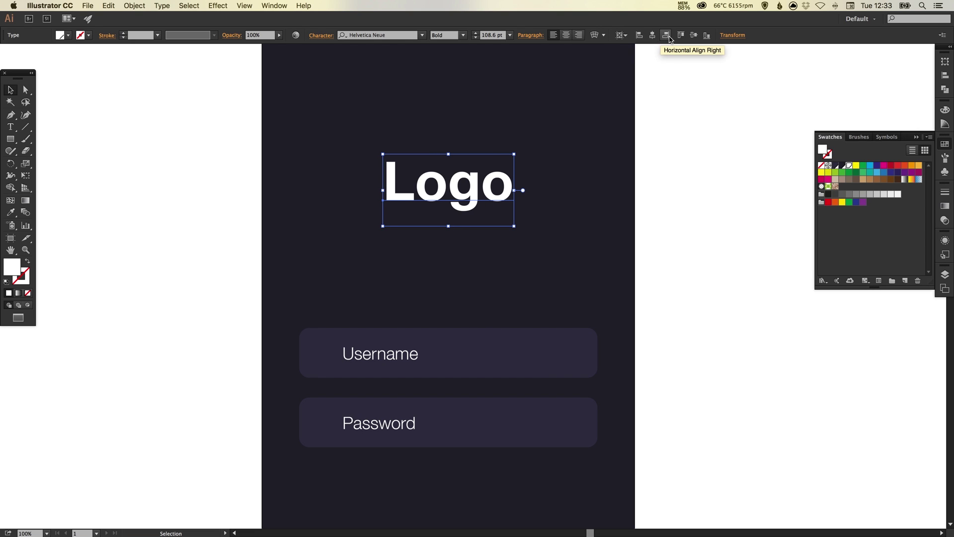
left_click(622, 35)
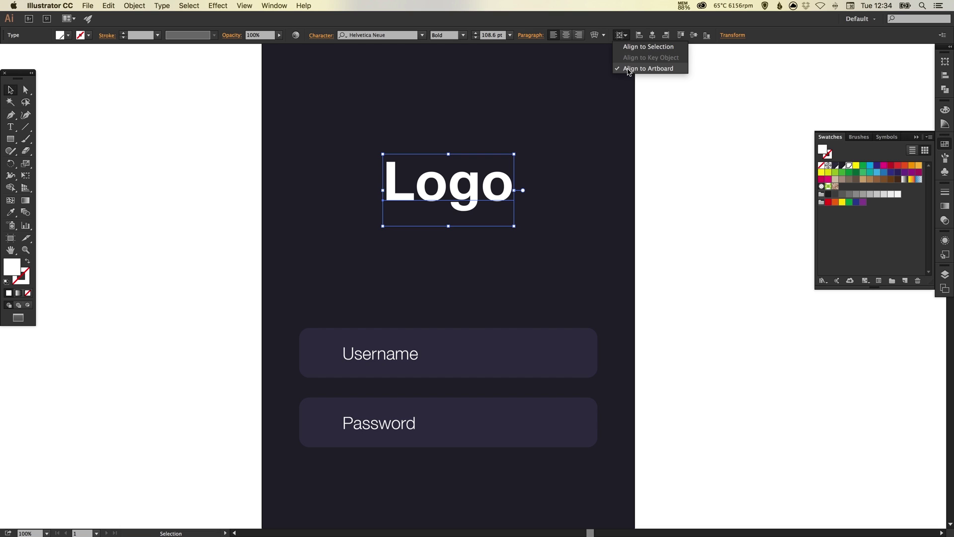
left_click(628, 70)
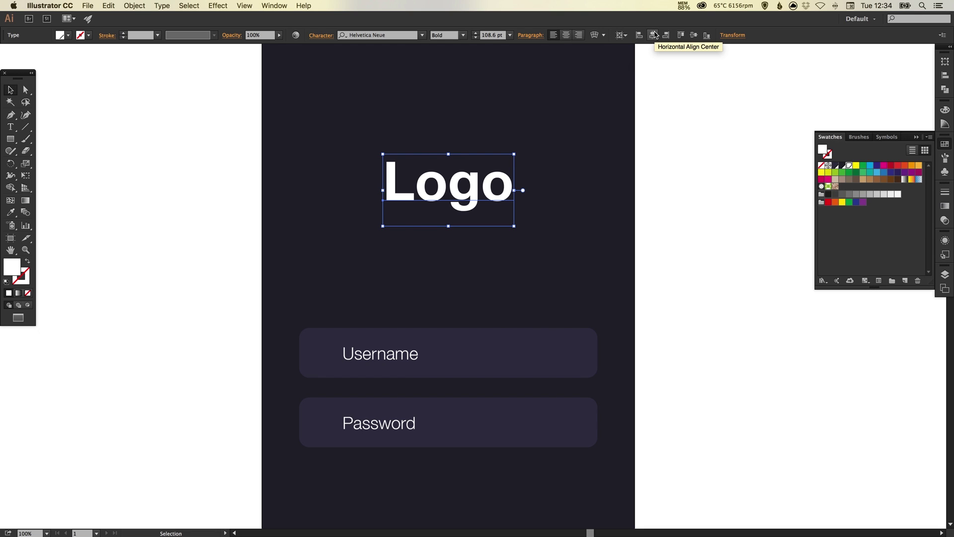
Step: Duplicate the Username label and field to make a third field below Password
left_click(658, 105)
key("super+minus")
key("v")
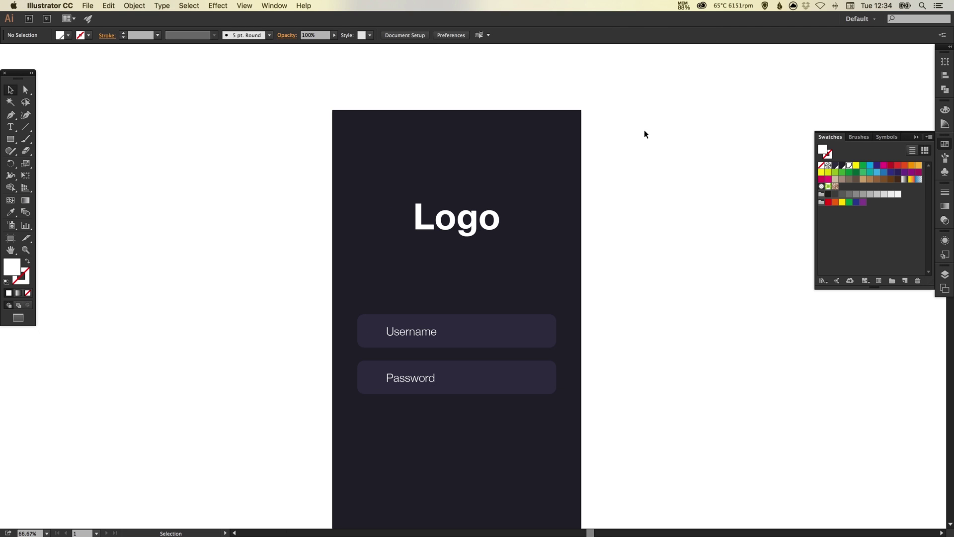
key("space")
left_click_drag(469, 234, 466, 177)
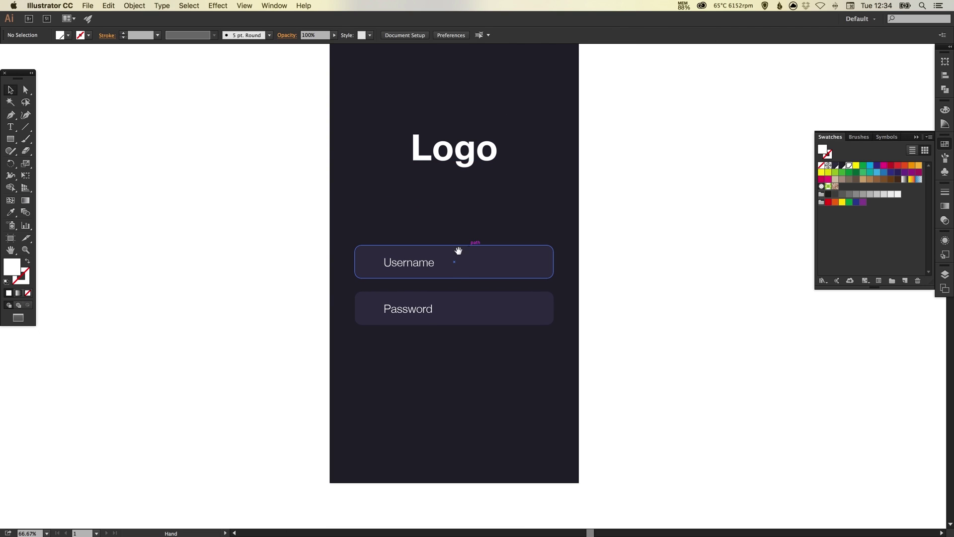
left_click(415, 261)
left_click(481, 261, "shift")
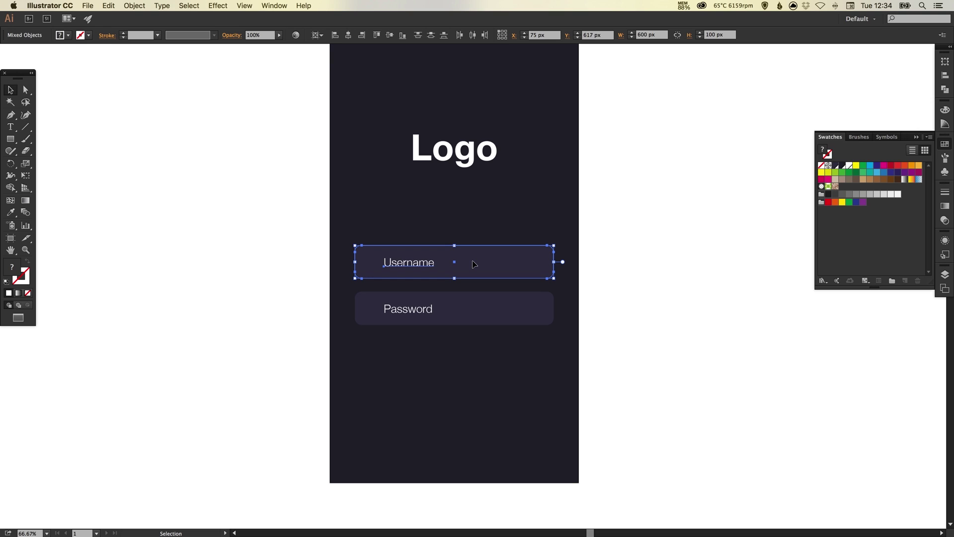
left_click_drag(473, 261, 472, 354)
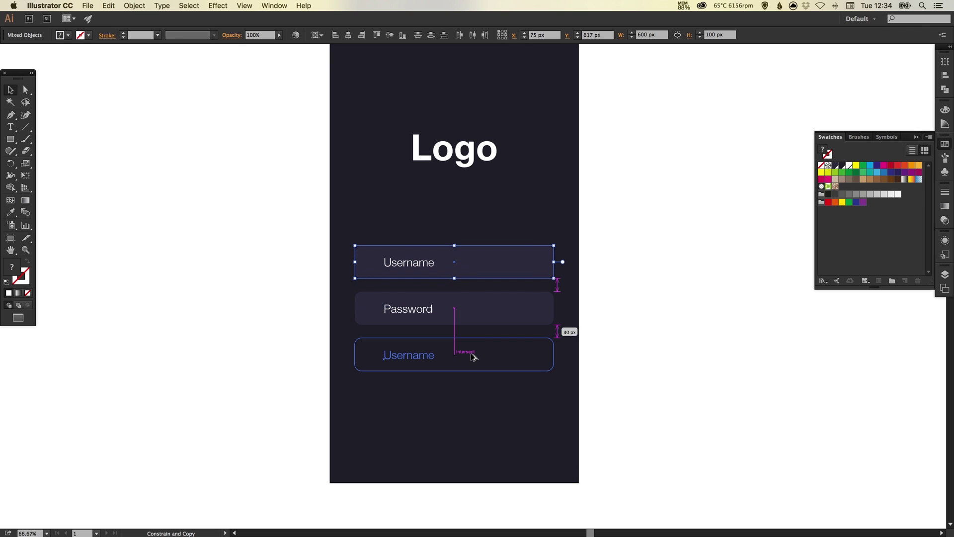
left_click_drag(472, 357, 471, 354)
left_click(628, 342)
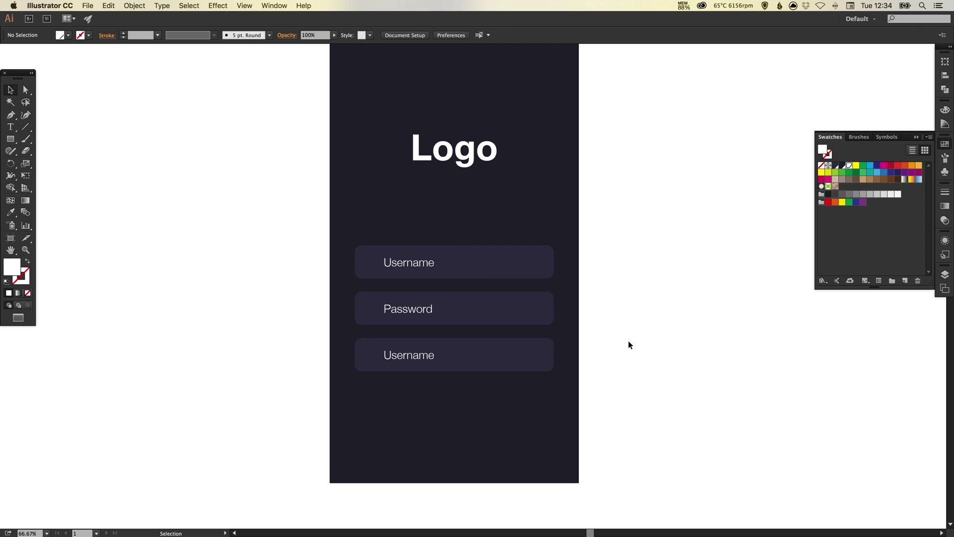
Step: Change the third field's label text to 'Log in'
left_click(407, 357)
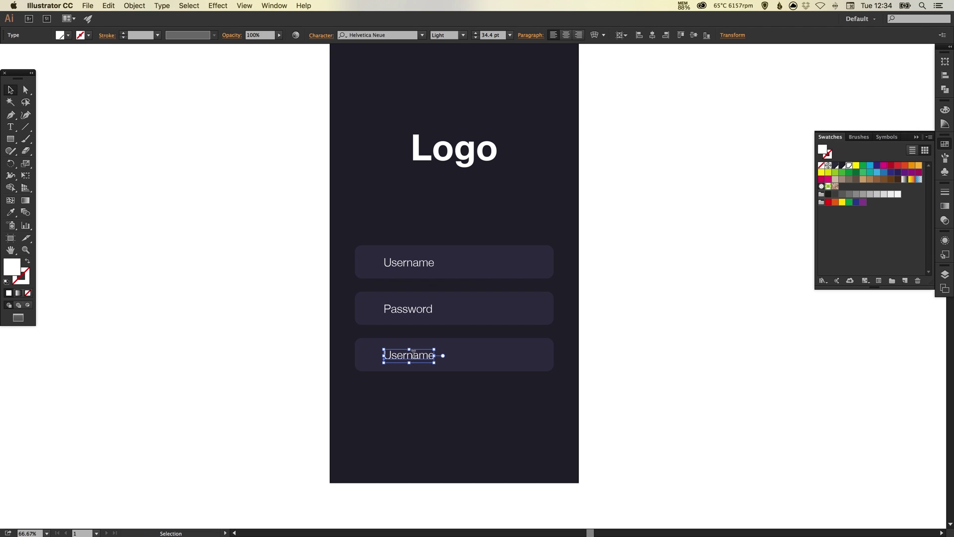
double_click(413, 354)
double_click(411, 353)
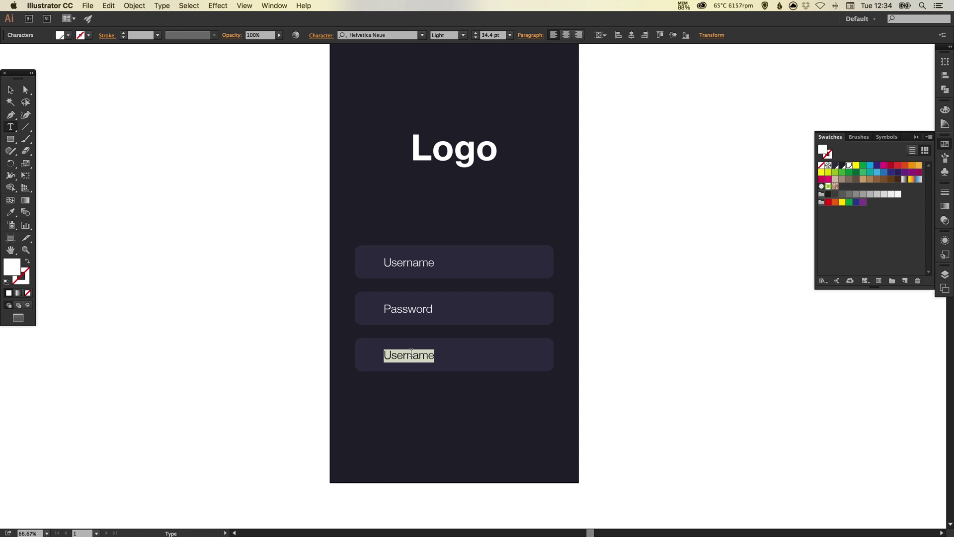
type("Sign up")
key("ctrl+a")
type("Log")
left_click(10, 90)
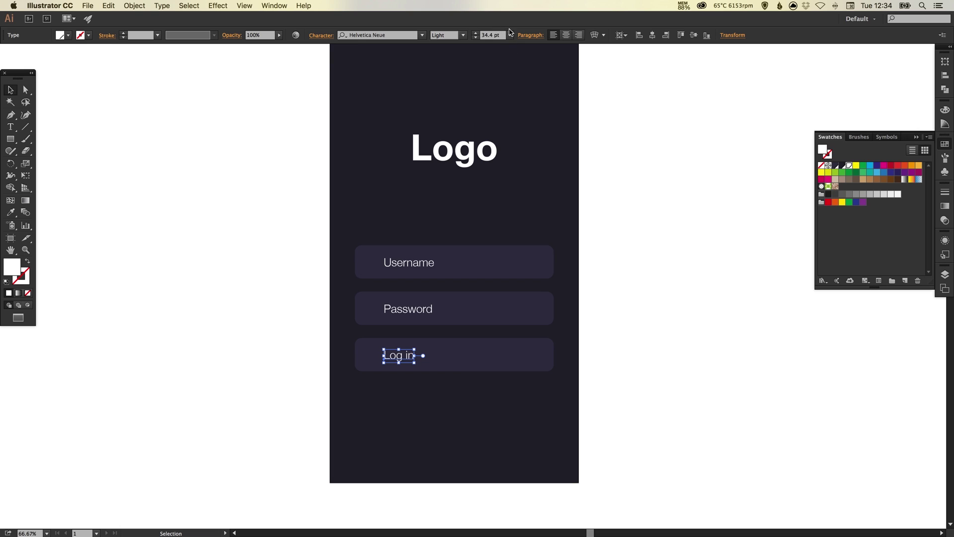
Step: Make the Log in label bold, centre-aligned, and move it to the box's middle
left_click(463, 34)
left_click(458, 178)
left_click(566, 35)
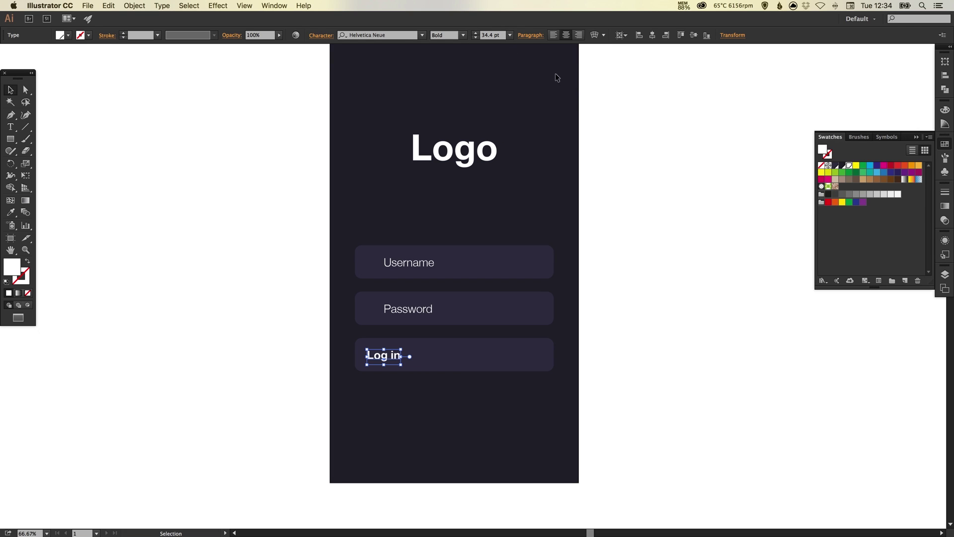
left_click_drag(403, 357, 468, 357)
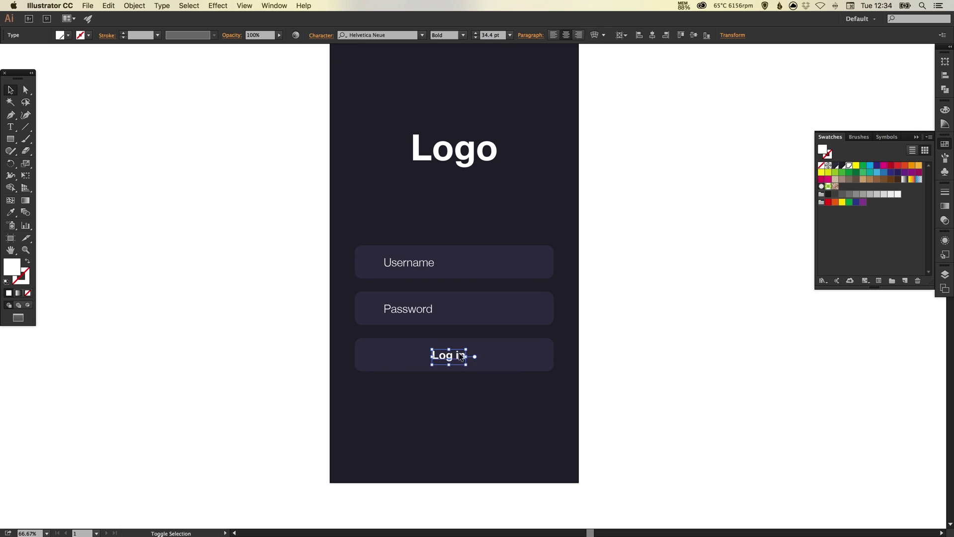
Step: Horizontally centre the Log in label and its box relative to each other using Align to Selection
left_click(505, 353, "shift")
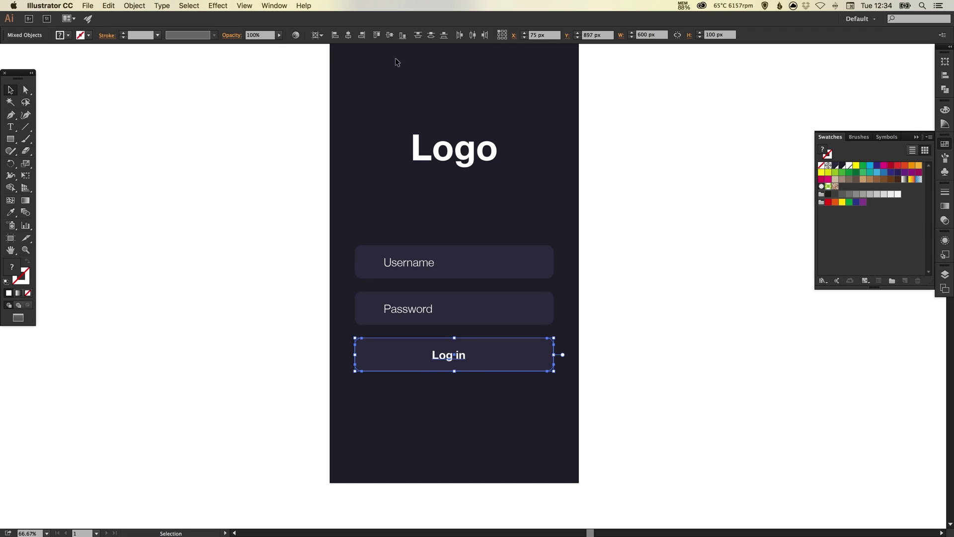
left_click(319, 38)
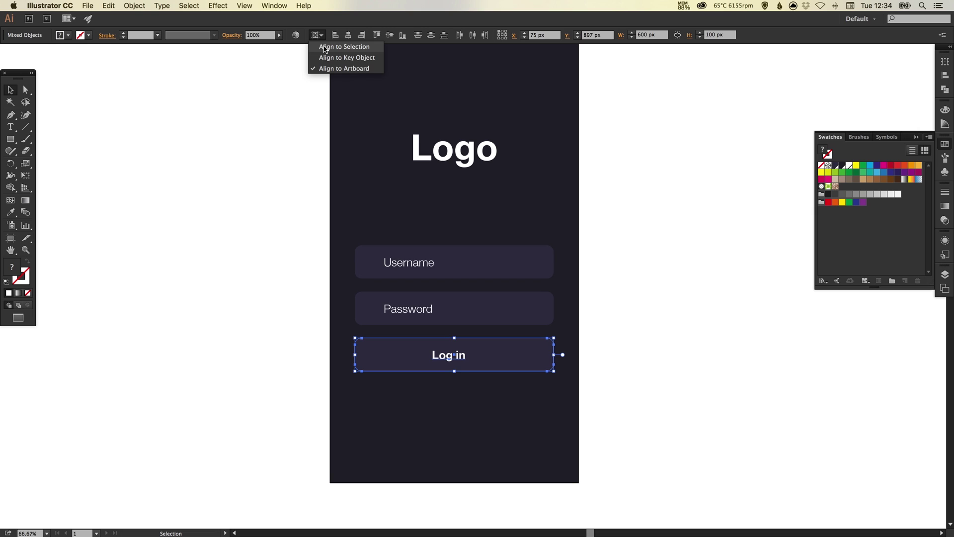
left_click(345, 48)
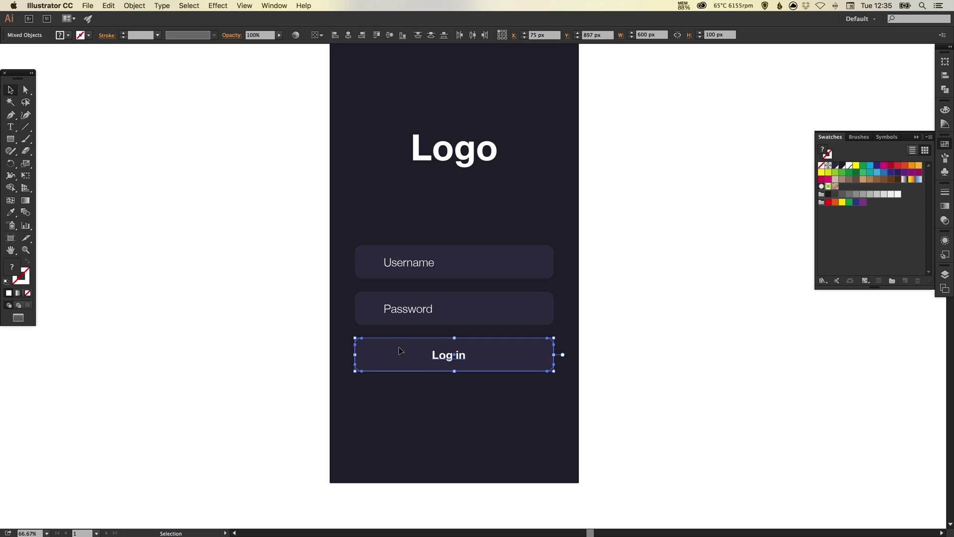
scroll(400, 351, "up", 1)
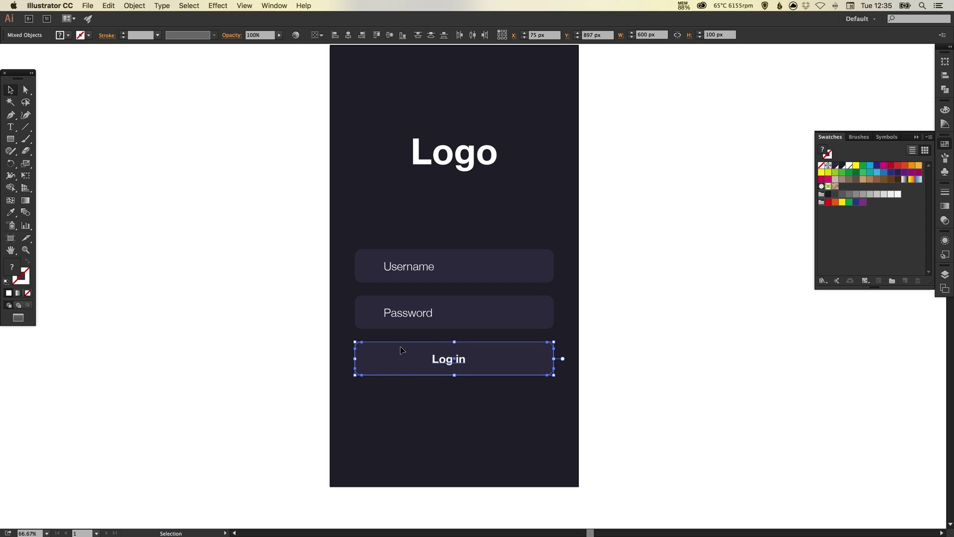
left_click(350, 36)
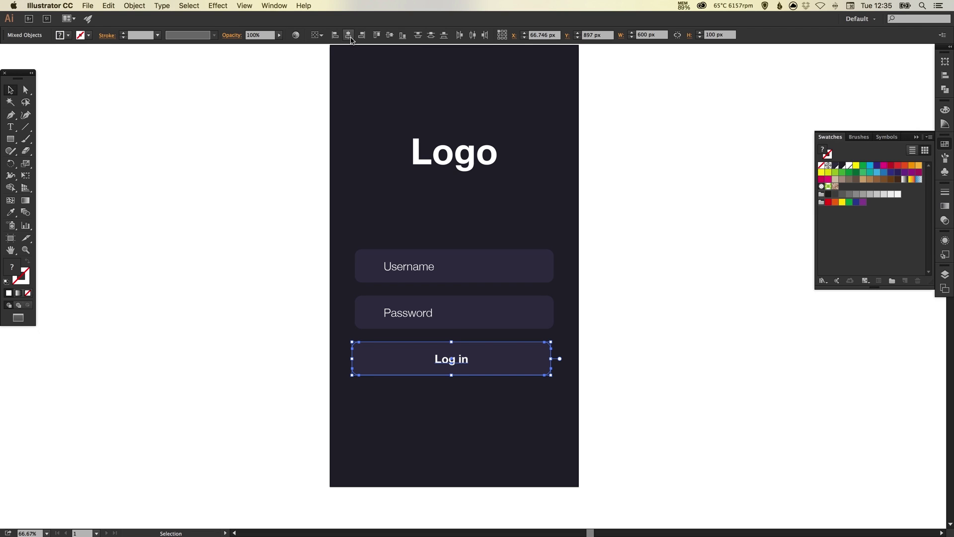
Step: Zoom in on the form and move the Log in button in line with the other fields
key("z")
left_click_drag(243, 266, 655, 430)
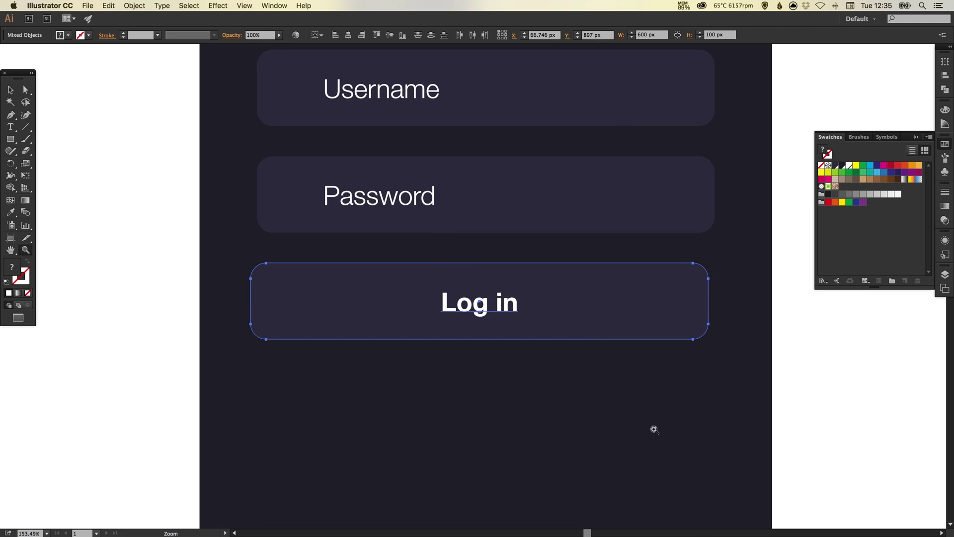
key("v")
left_click_drag(589, 290, 598, 288)
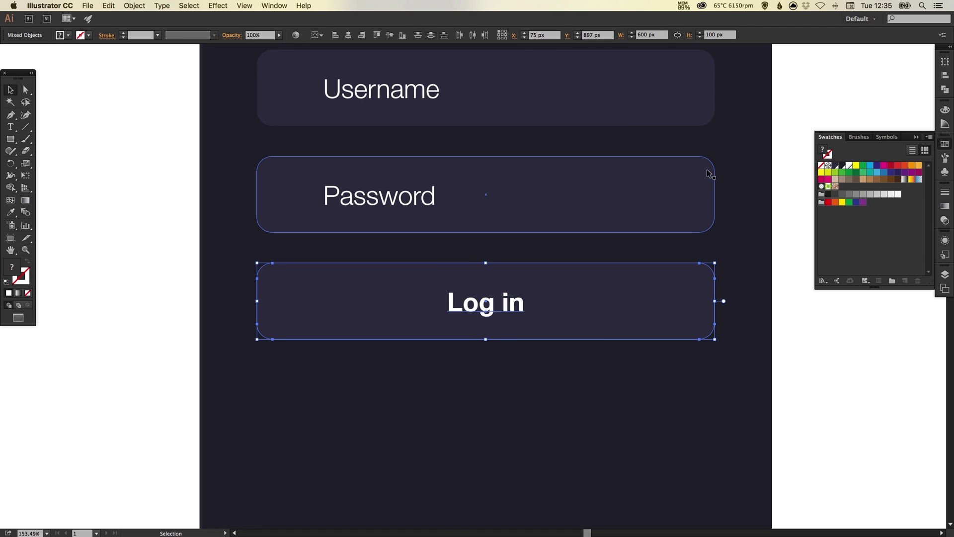
left_click(166, 243)
left_click_drag(384, 215, 363, 301)
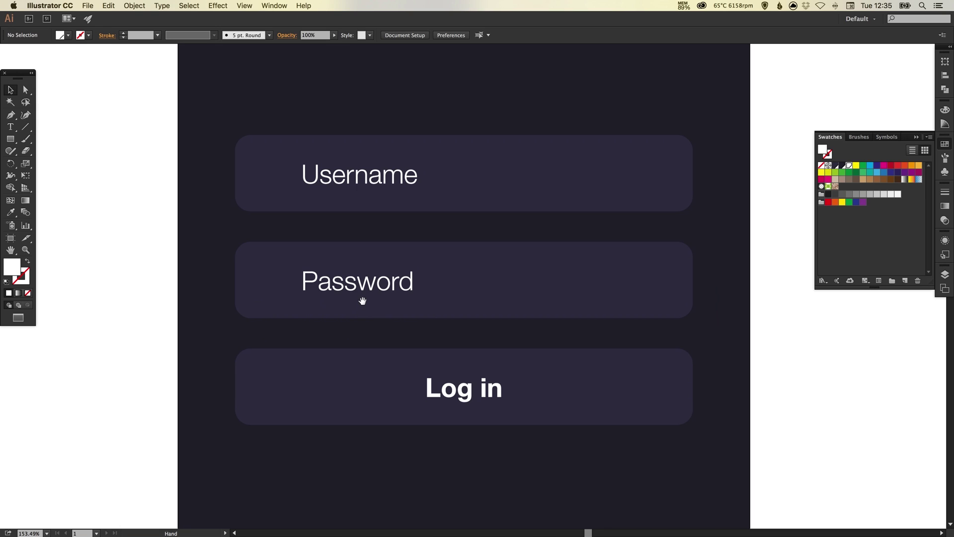
Step: Round the Username and Password boxes into full 50 px pill shapes
left_click(649, 176)
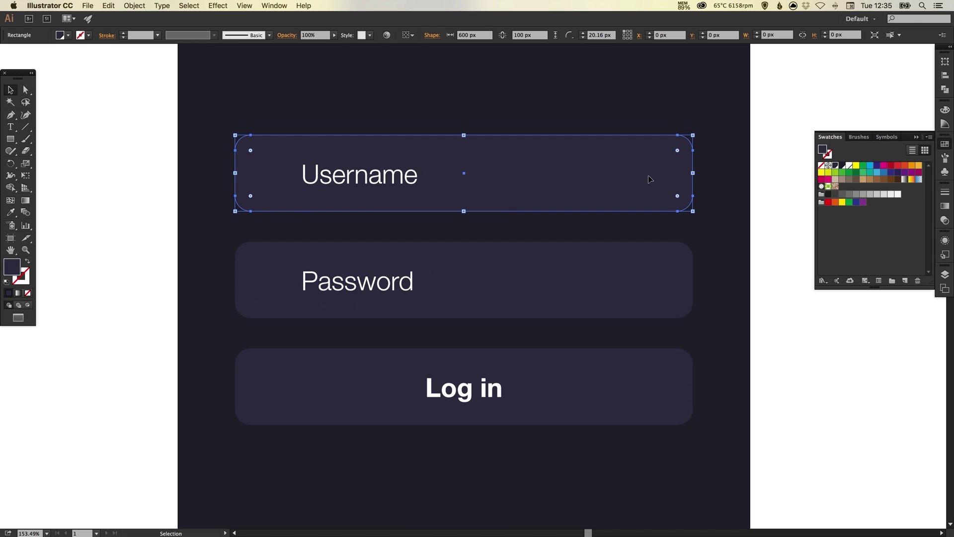
left_click_drag(678, 152, 646, 180)
left_click(648, 282)
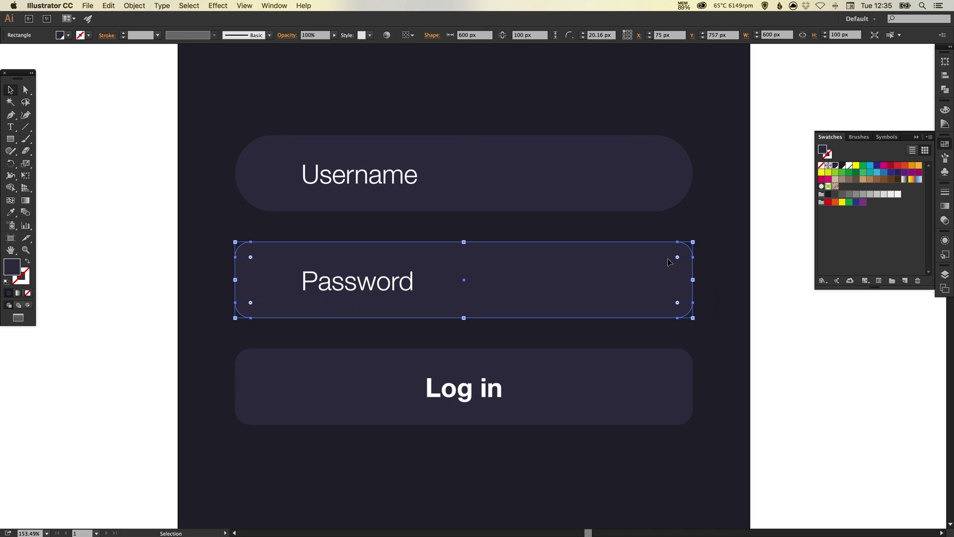
left_click_drag(678, 260, 668, 279)
scroll(656, 280, "down", 4)
left_click(664, 280)
Step: Give the Log in box fully rounded pill ends and select it
left_click(788, 327)
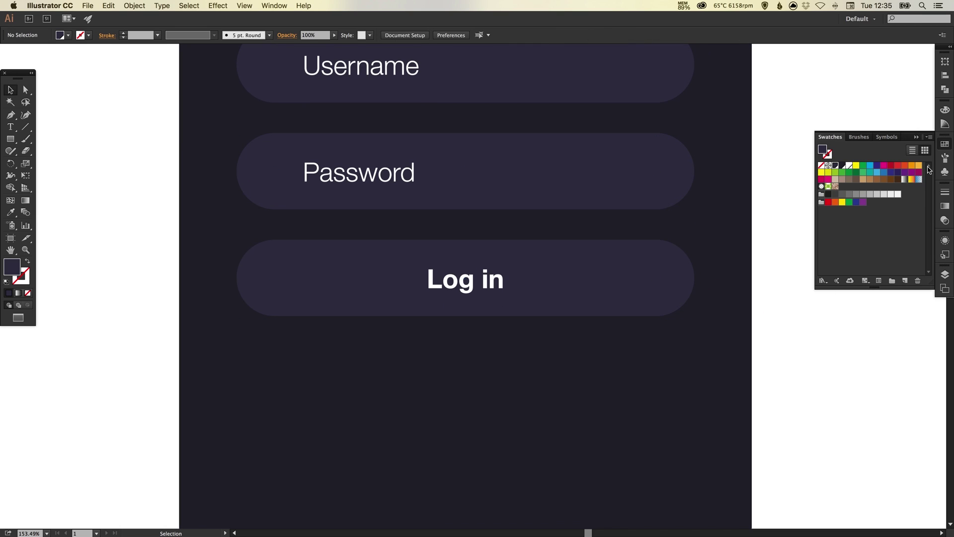
left_click(945, 146)
left_click(653, 266)
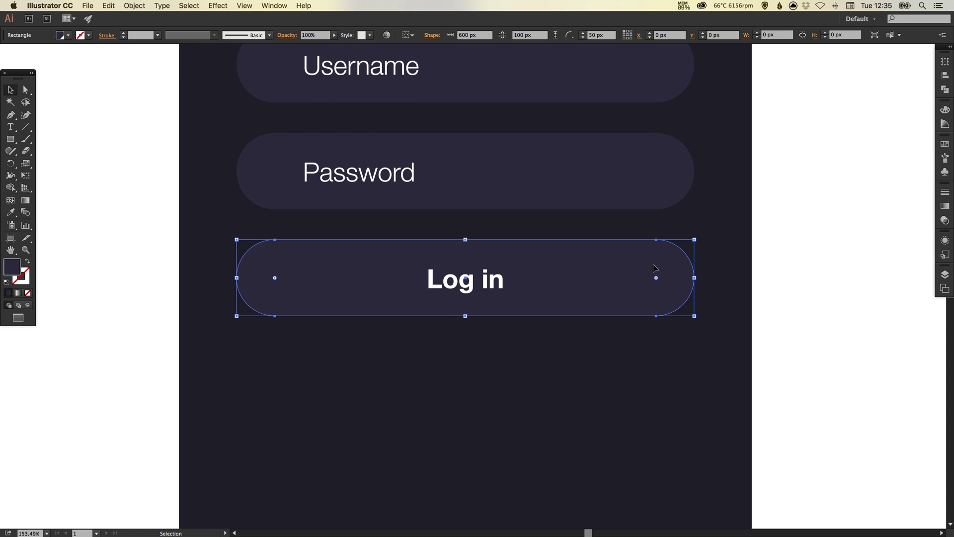
left_click(944, 144)
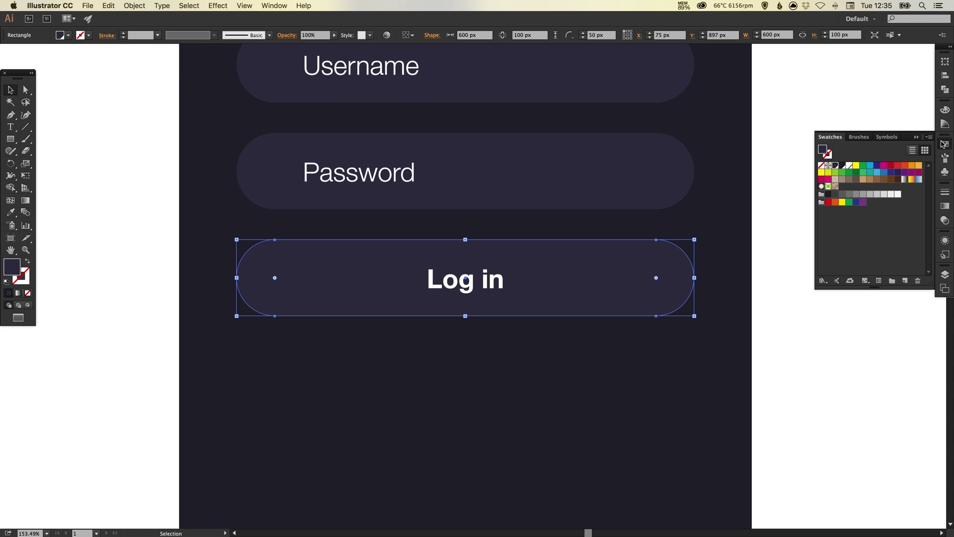
Step: Fill the Log in pill with a global Magenta swatch retuned to R216 G61 B93
double_click(884, 166)
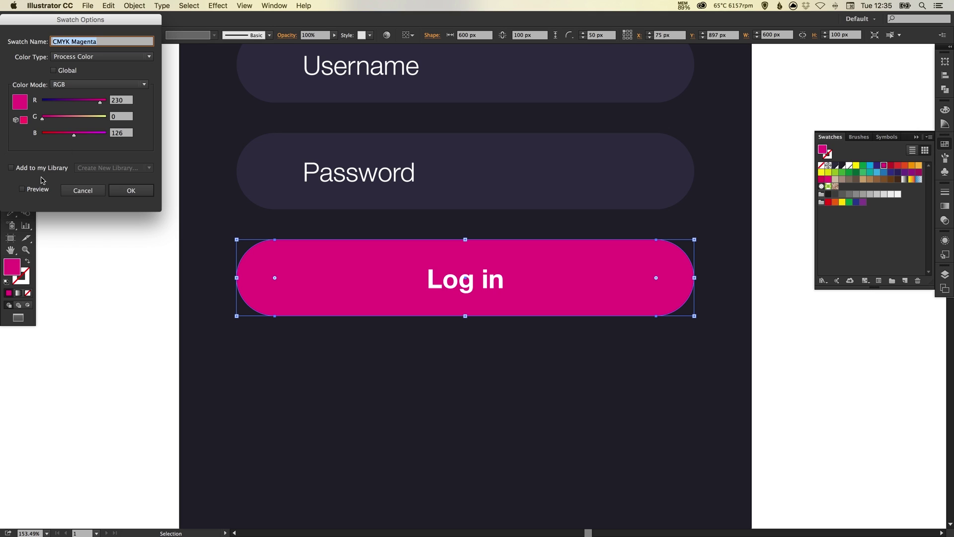
left_click(53, 71)
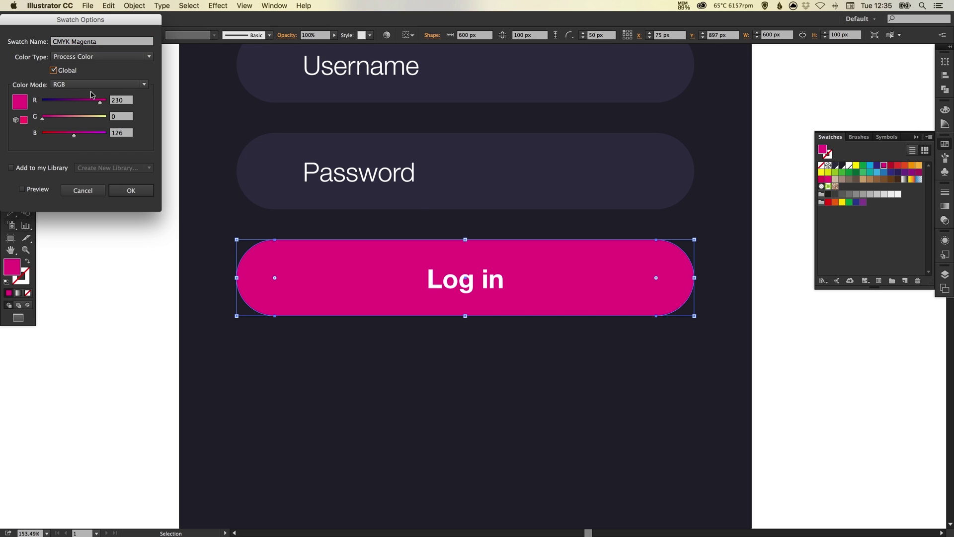
left_click(55, 118)
left_click(31, 190)
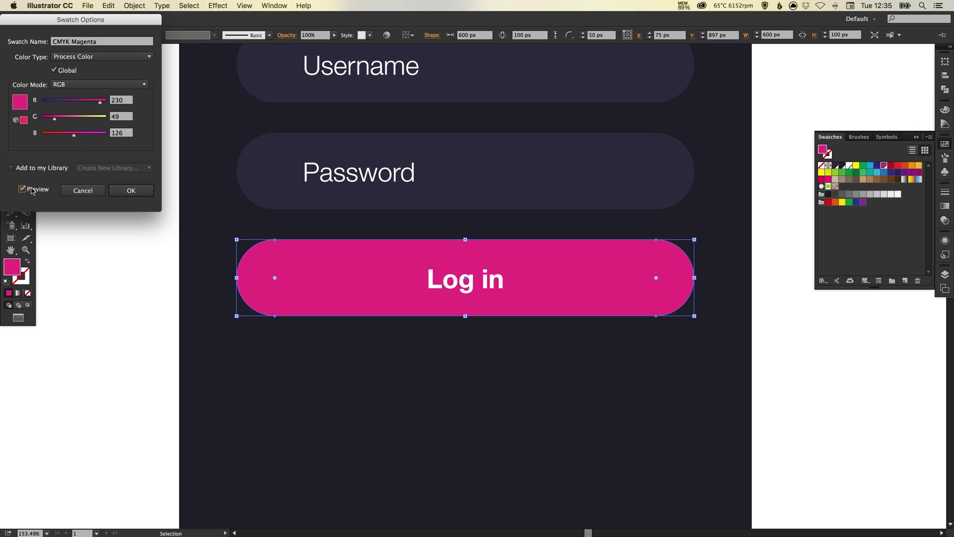
left_click(59, 135)
left_click(65, 135)
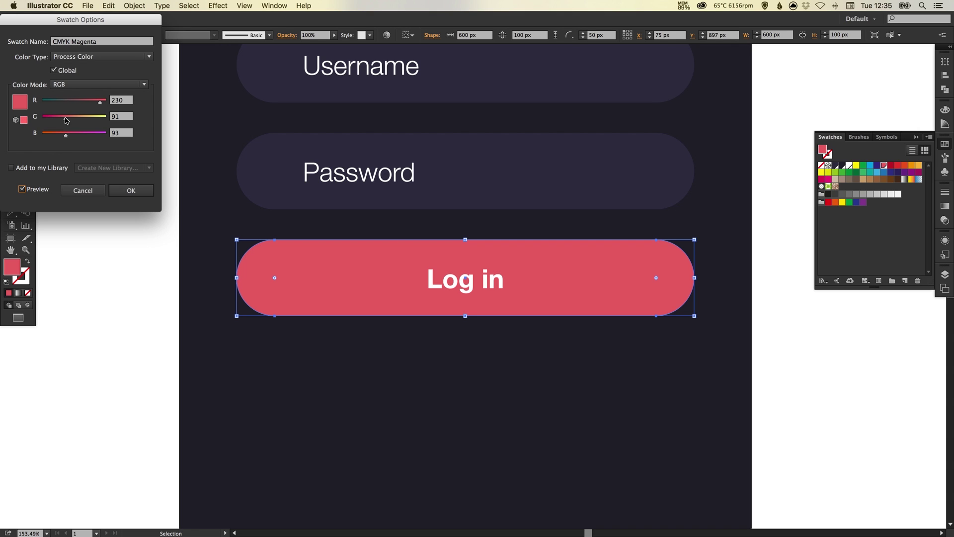
left_click(61, 119)
left_click_drag(61, 120, 95, 104)
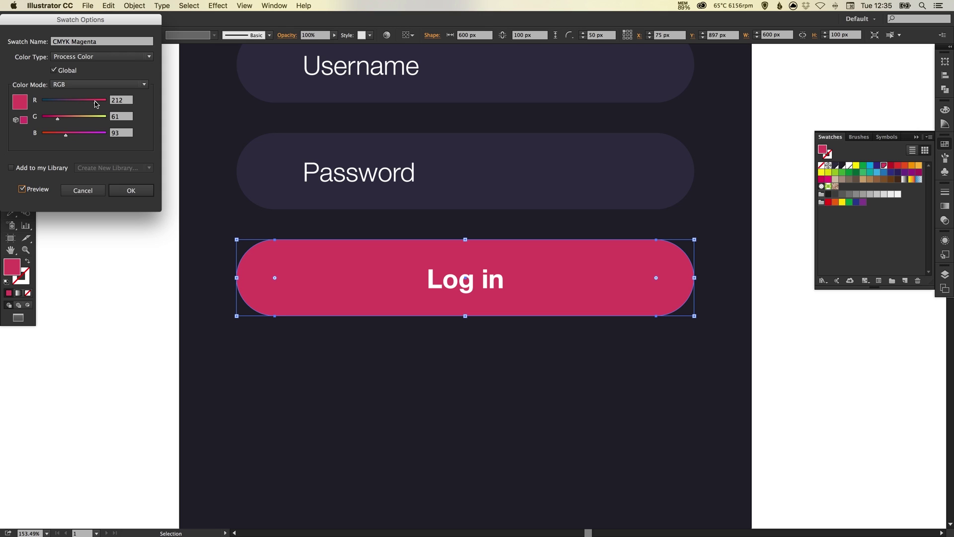
left_click(131, 190)
left_click(108, 231)
Step: Copy Log in near the artboard bottom as 'Sign up', then copy Password and Sign up below the button
key("super+minus")
key("super+minus")
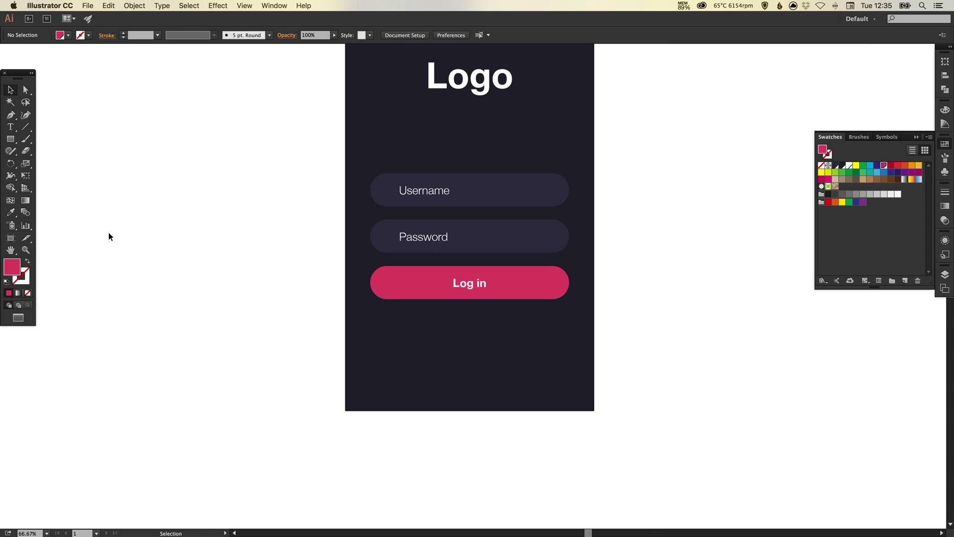
left_click_drag(428, 237, 446, 314)
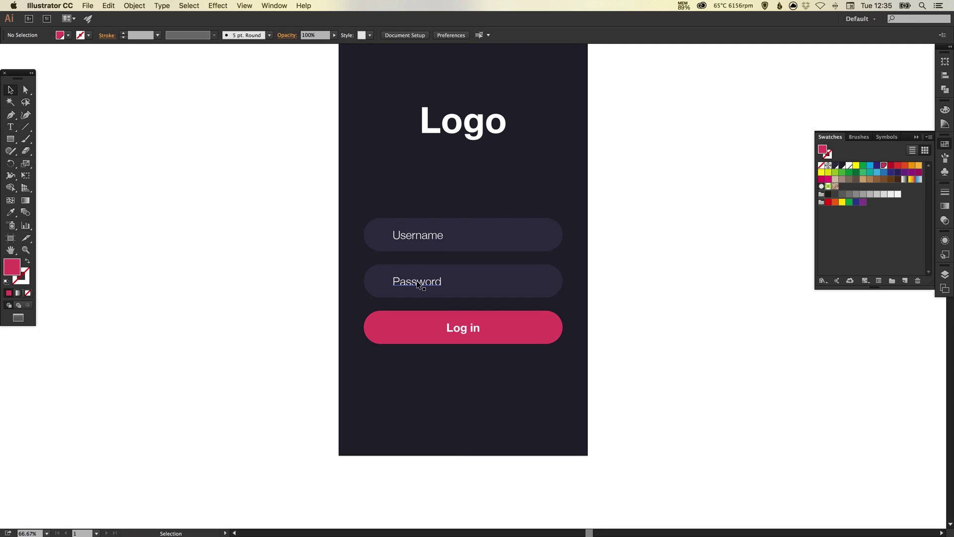
left_click(467, 329)
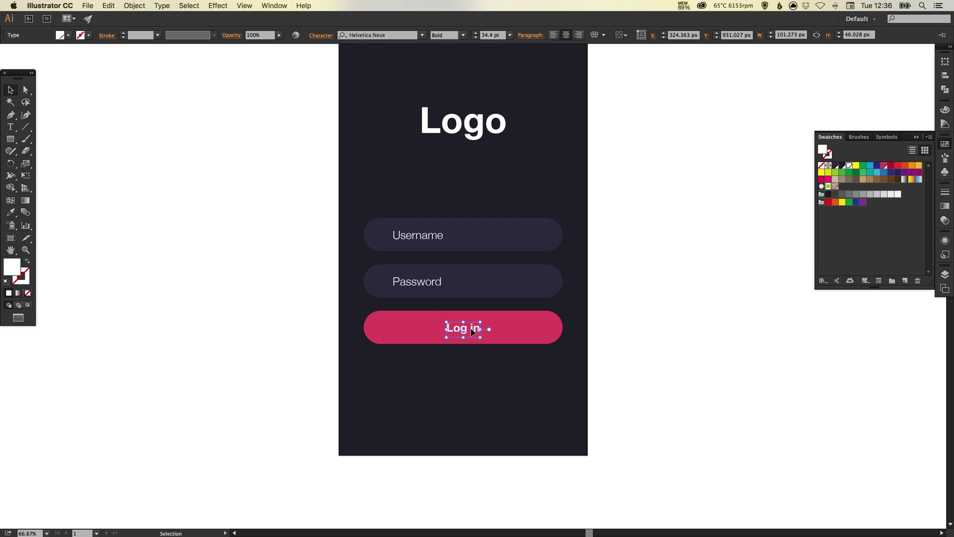
left_click_drag(472, 327, 473, 423)
double_click(472, 422)
key("super+a")
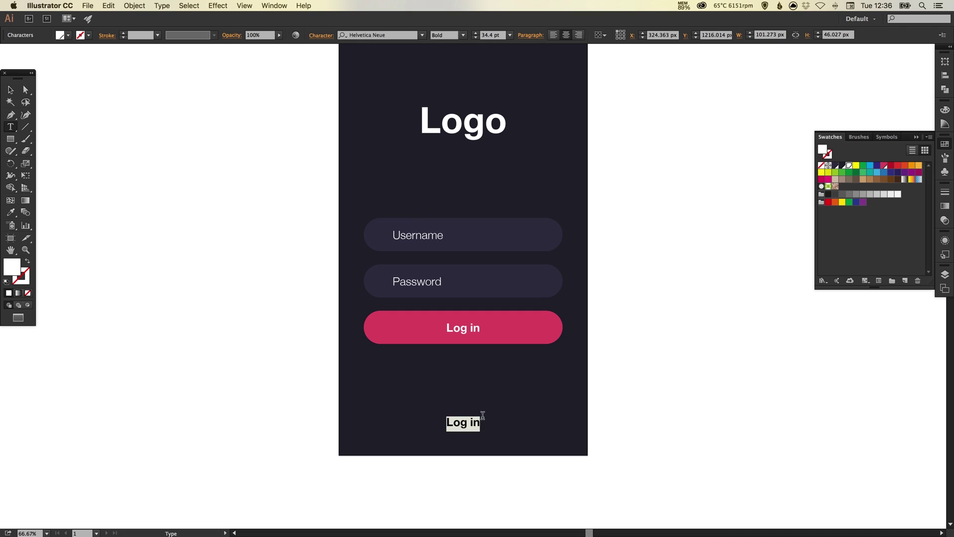
type("Sign up")
left_click(10, 89)
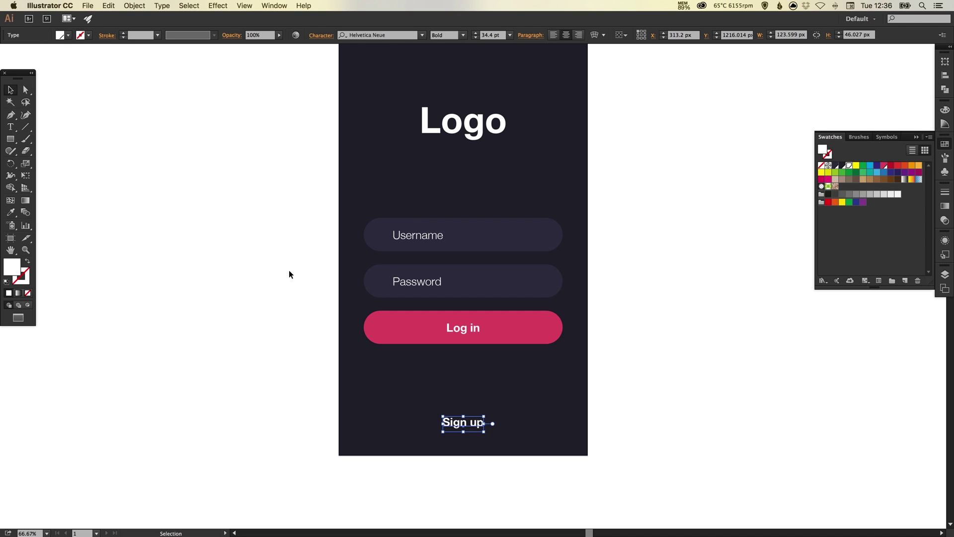
left_click(419, 283, "shift")
left_click_drag(419, 283, 420, 366)
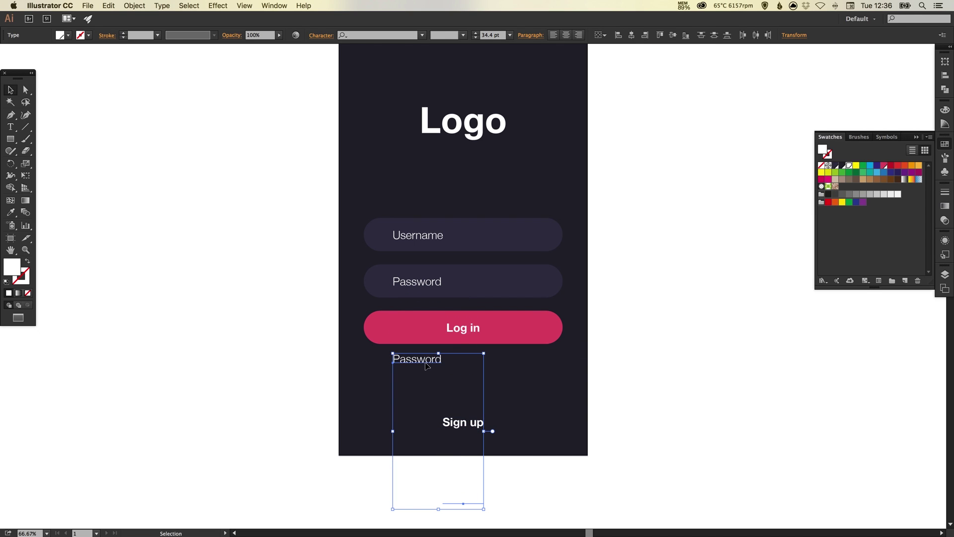
Step: Undo the extra copies, then copy the Password label below Log in and retype it as 'Forgot password?'
key("super+z")
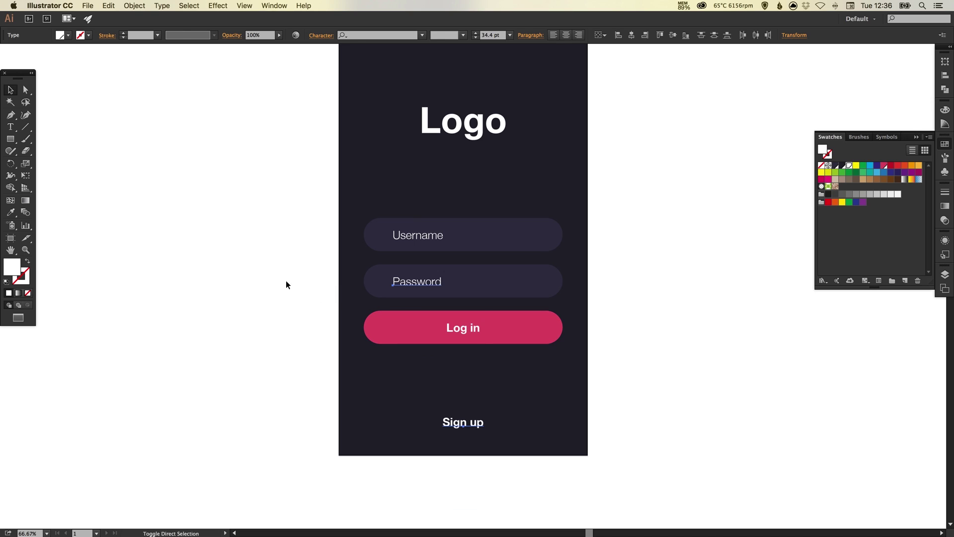
left_click(286, 285)
left_click_drag(423, 283, 423, 363)
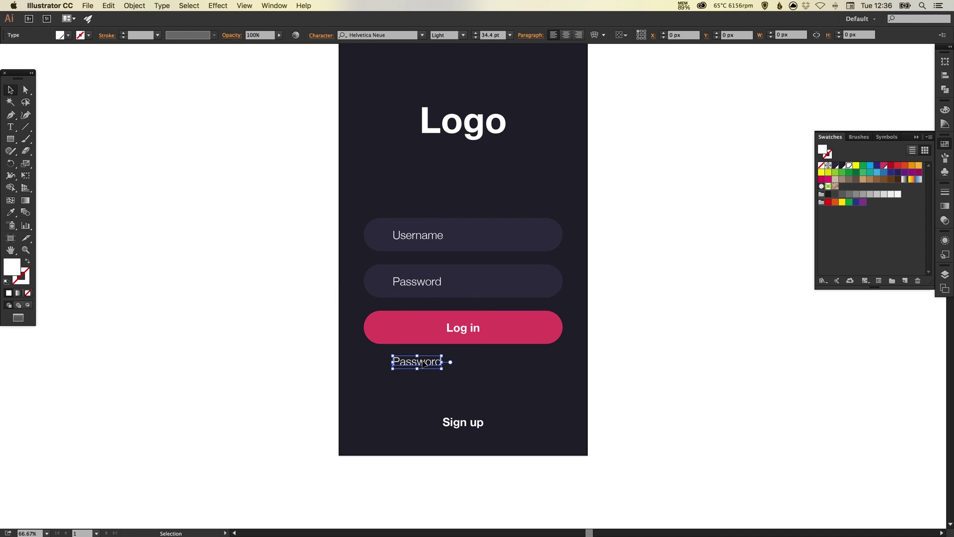
double_click(424, 362)
double_click(422, 361)
type("Forgot p")
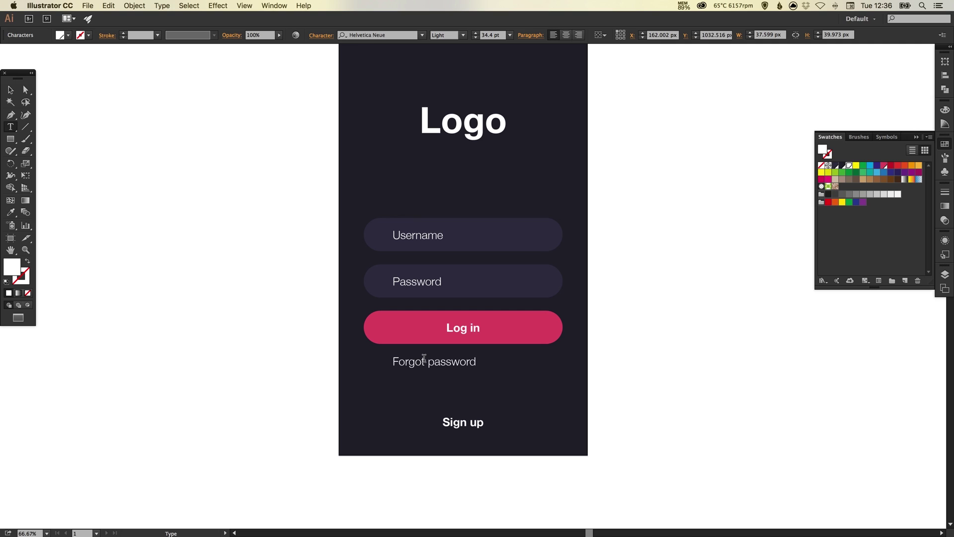
Step: Shrink Forgot password? to 22 pt and move it into the right end of the Password pill
key("super+a")
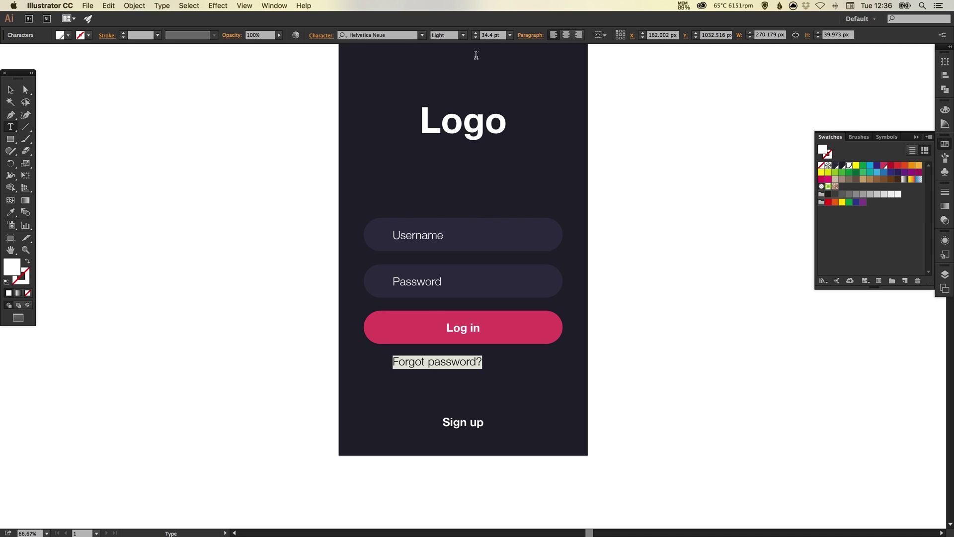
left_click(476, 38)
left_click(475, 38)
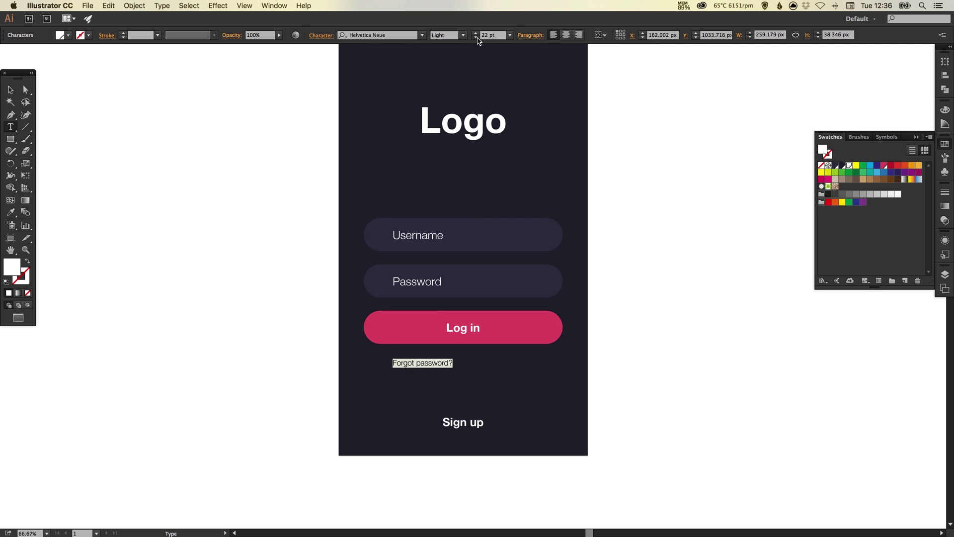
left_click(476, 38)
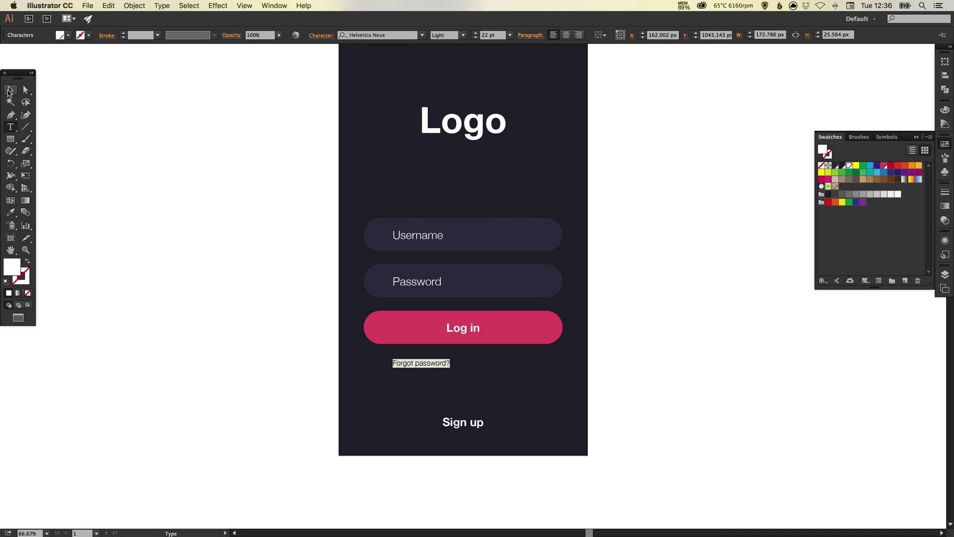
left_click(10, 90)
left_click_drag(411, 366, 513, 284)
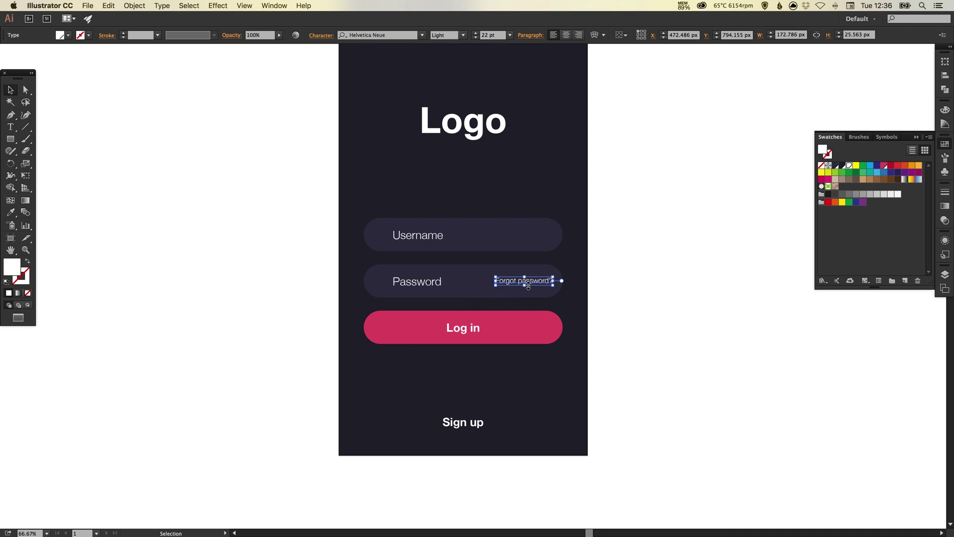
left_click(577, 294)
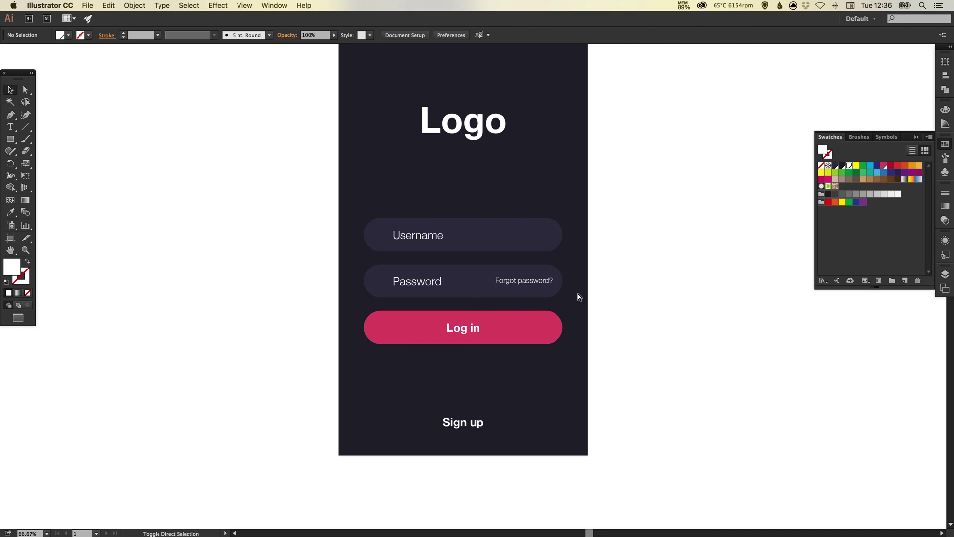
Step: Move the Log in button lower and centre Forgot password? under the Password field
left_click(424, 328)
left_click(451, 327, "shift")
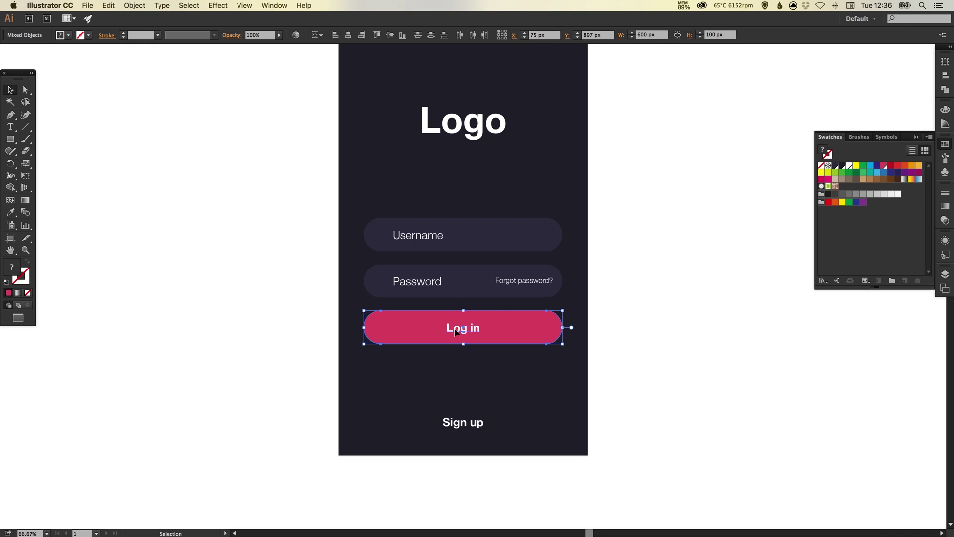
left_click_drag(455, 331, 562, 338)
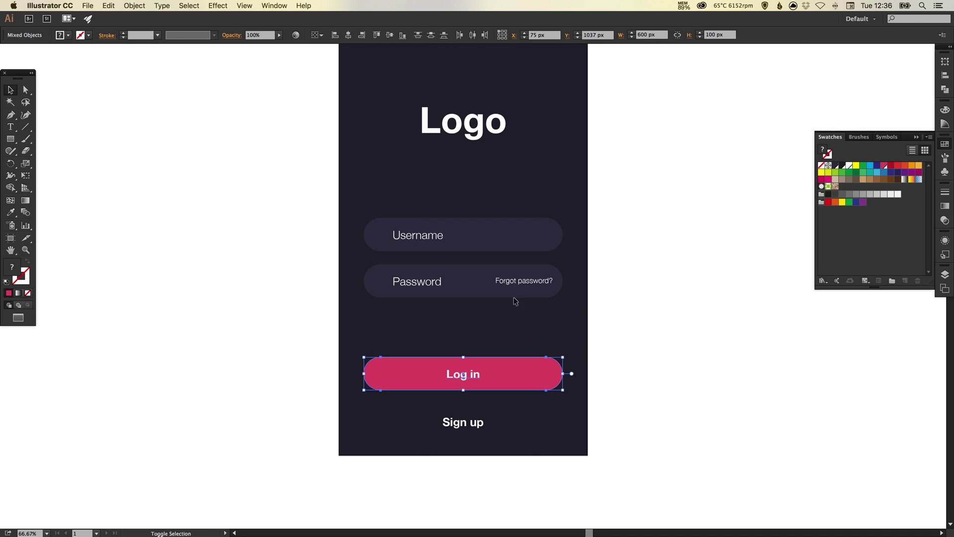
left_click(515, 301)
left_click_drag(517, 282, 414, 310)
left_click(483, 298)
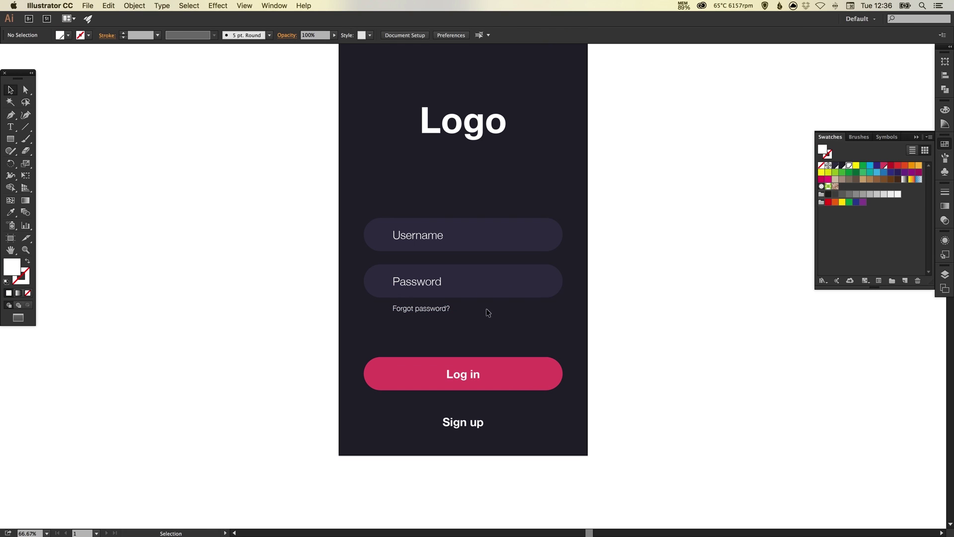
double_click(431, 310)
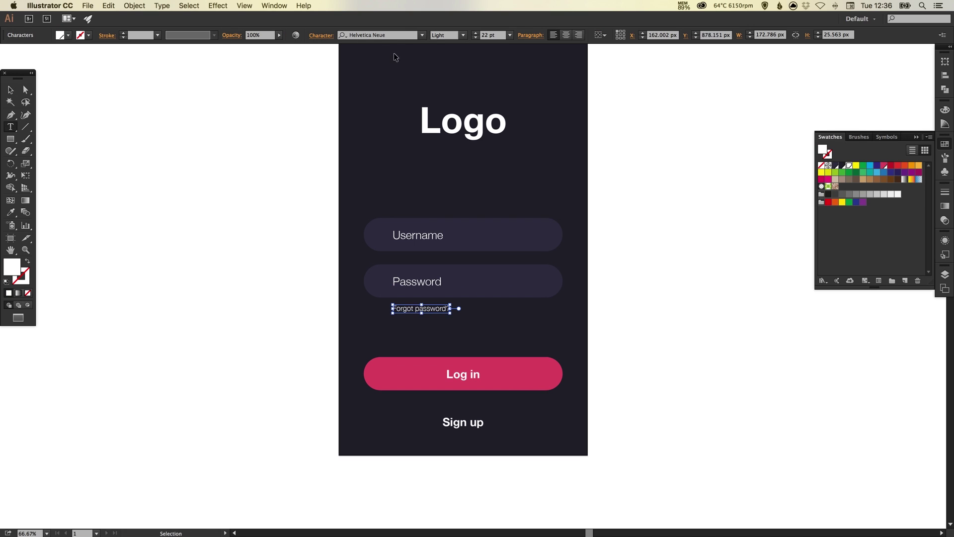
key("super+a")
left_click(10, 90)
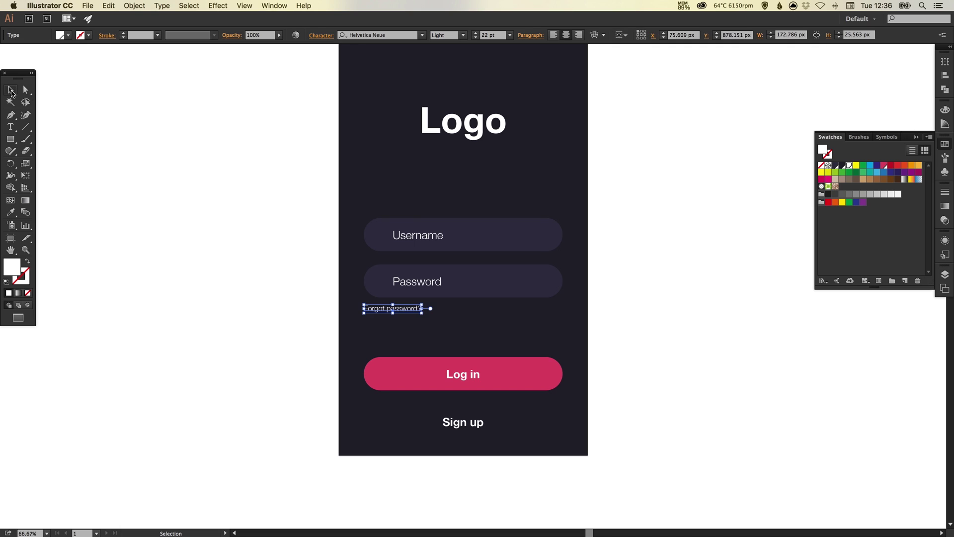
left_click_drag(407, 313, 477, 310)
left_click(639, 326)
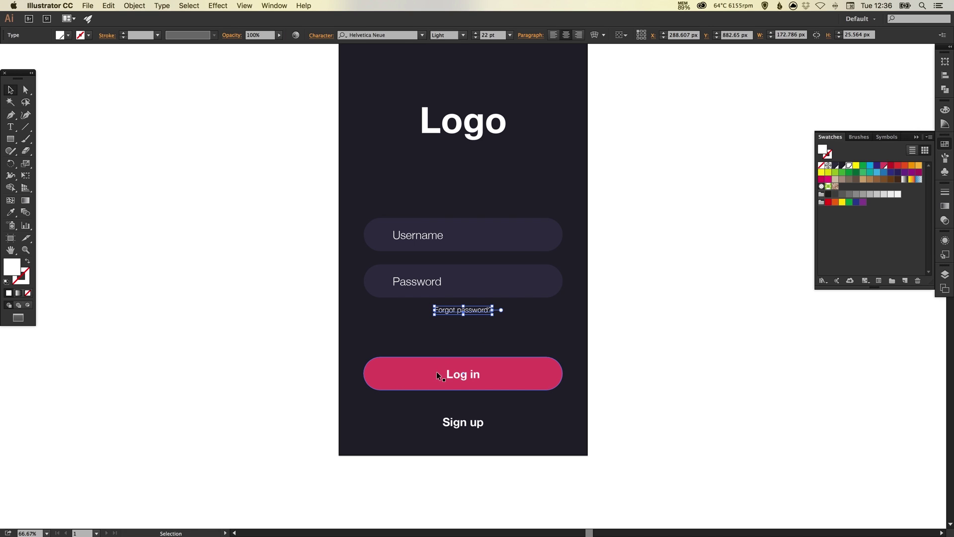
Step: Move Log in and Sign up closer together, then shift the whole form up under the Logo
key("super+shift+a")
left_click(427, 371)
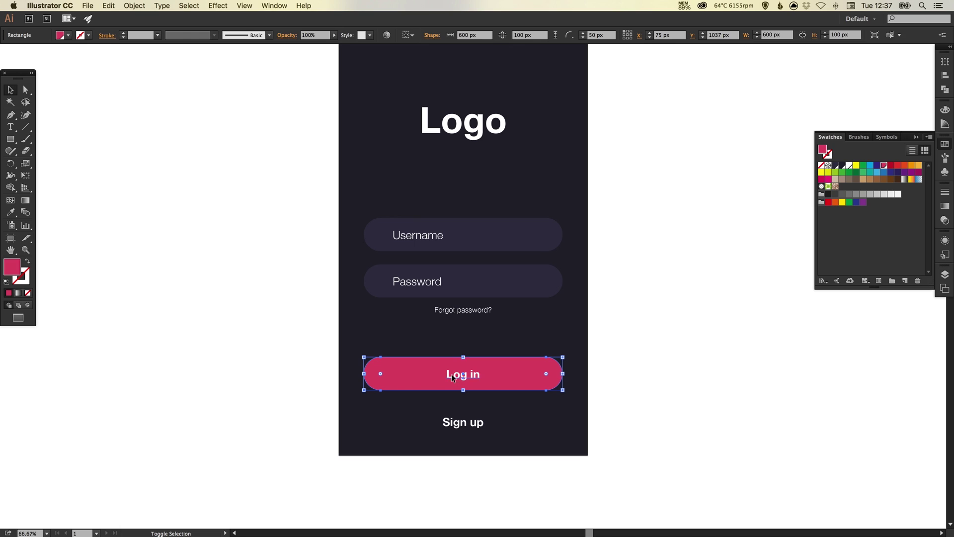
left_click(452, 374, "shift")
left_click_drag(451, 373, 451, 386)
left_click(454, 423, "shift")
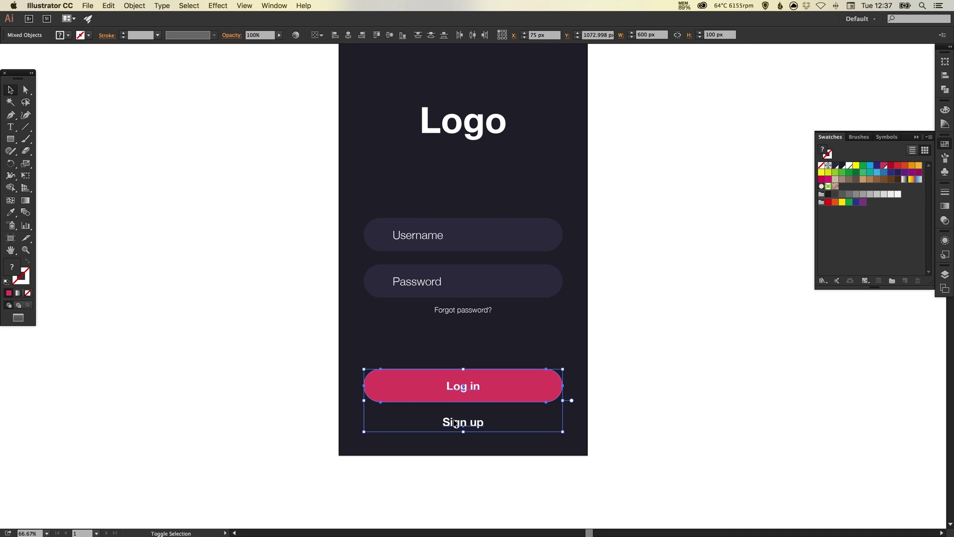
left_click_drag(455, 423, 455, 394)
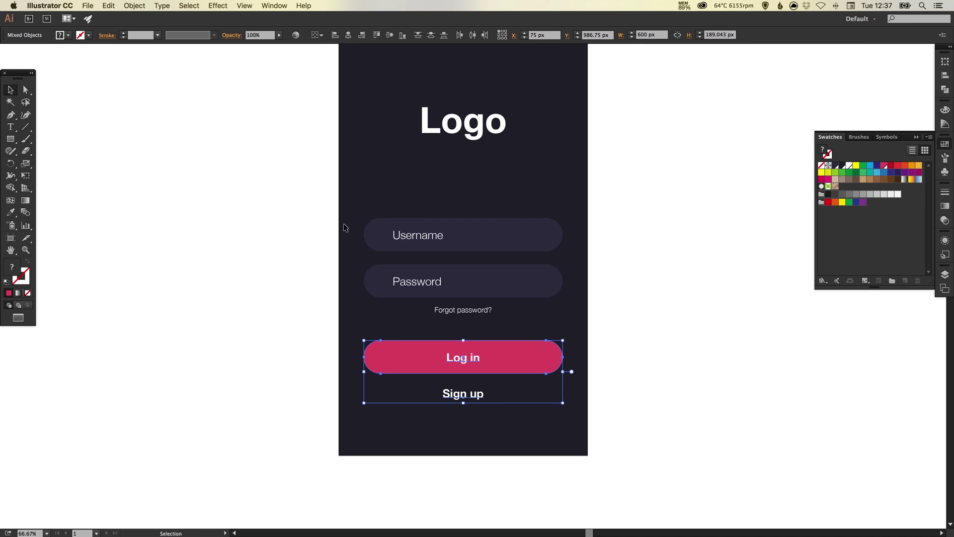
left_click_drag(310, 211, 522, 408)
left_click_drag(520, 224, 520, 292)
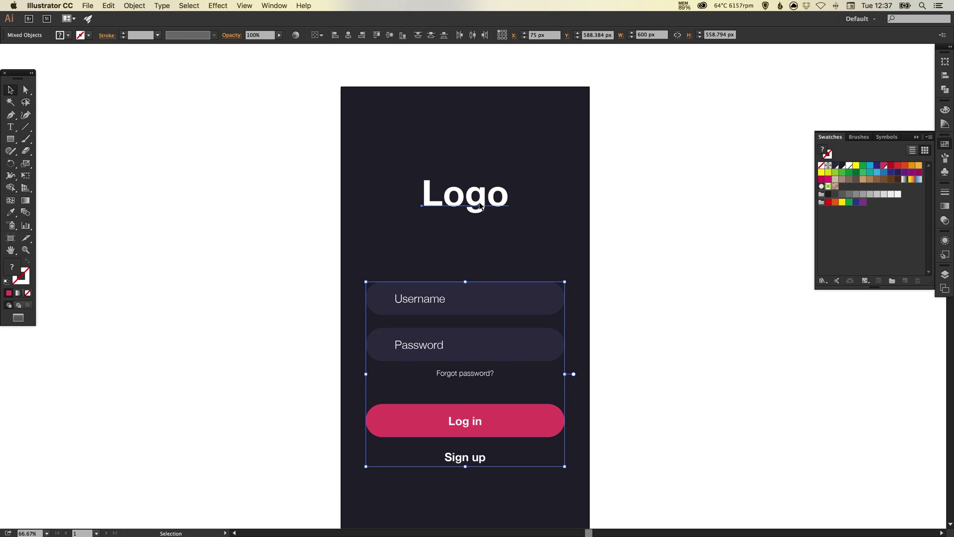
Step: Select all the form elements and nudge them up slightly
left_click(480, 205)
left_click(547, 253)
scroll(547, 253, "down", 3)
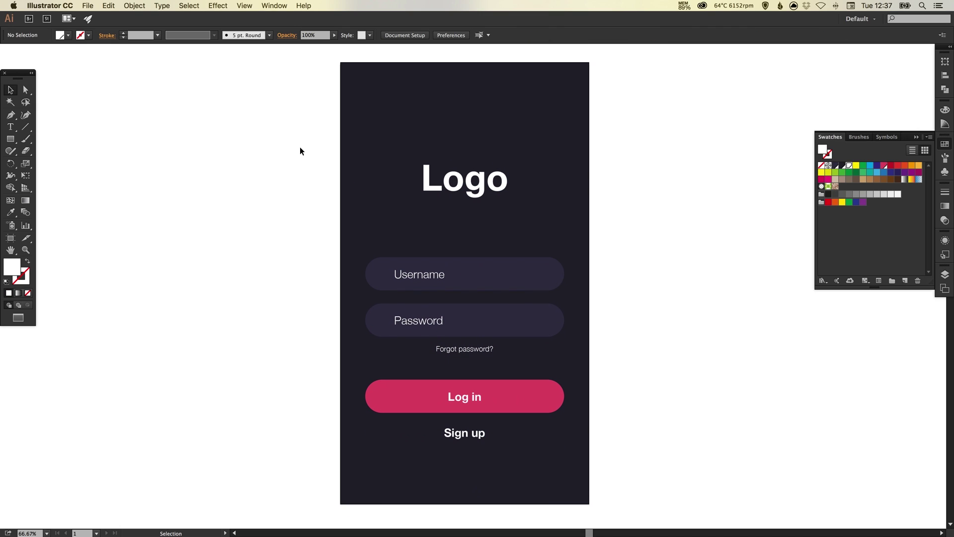
left_click_drag(299, 151, 526, 442)
left_click_drag(530, 402, 530, 396)
left_click(657, 322)
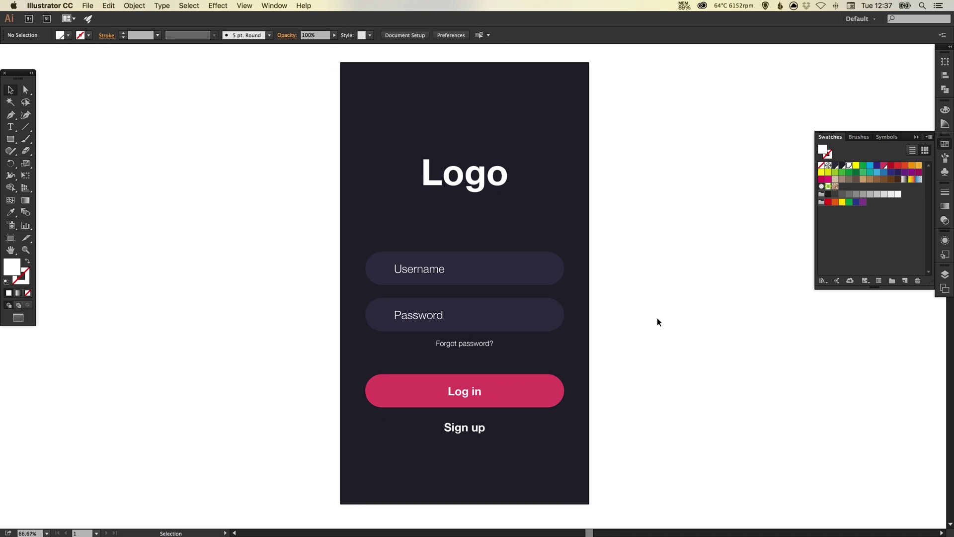
Step: Zoom in close on the login form and pan to show the Logo and fields
key("z")
left_click_drag(299, 195, 699, 470)
key("v")
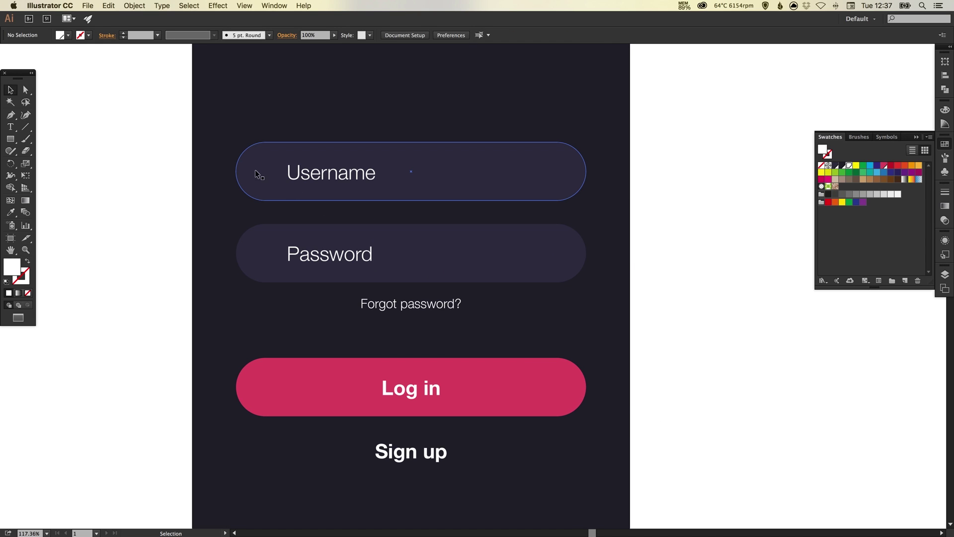
left_click_drag(264, 173, 485, 234)
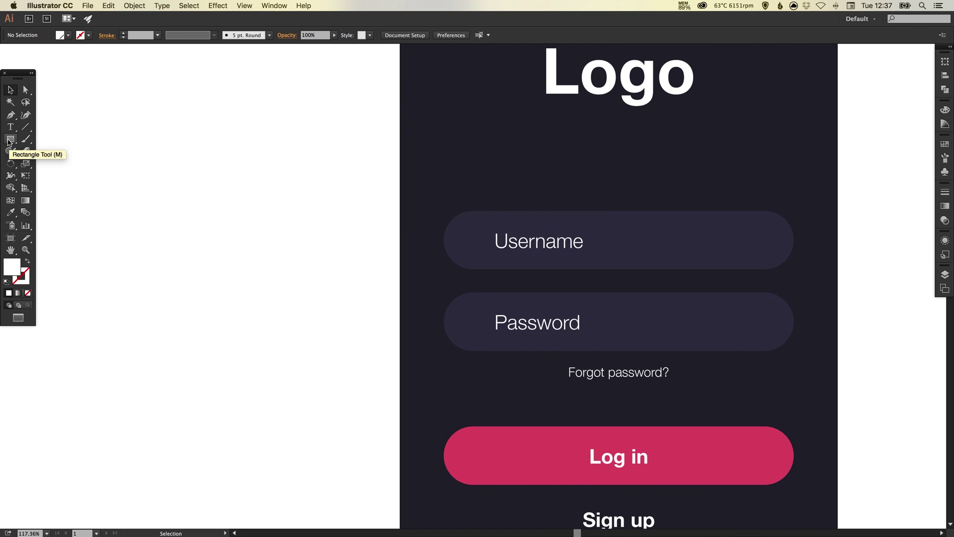
Step: Draw a small circle left of the artboard and fill it dark navy
left_click_drag(9, 143, 67, 167)
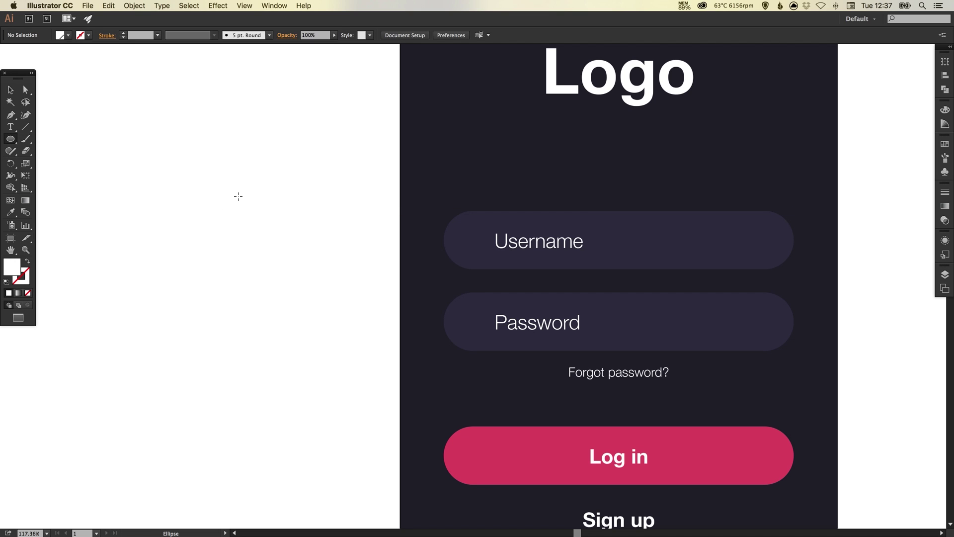
left_click_drag(238, 196, 283, 241)
key("v")
left_click(944, 144)
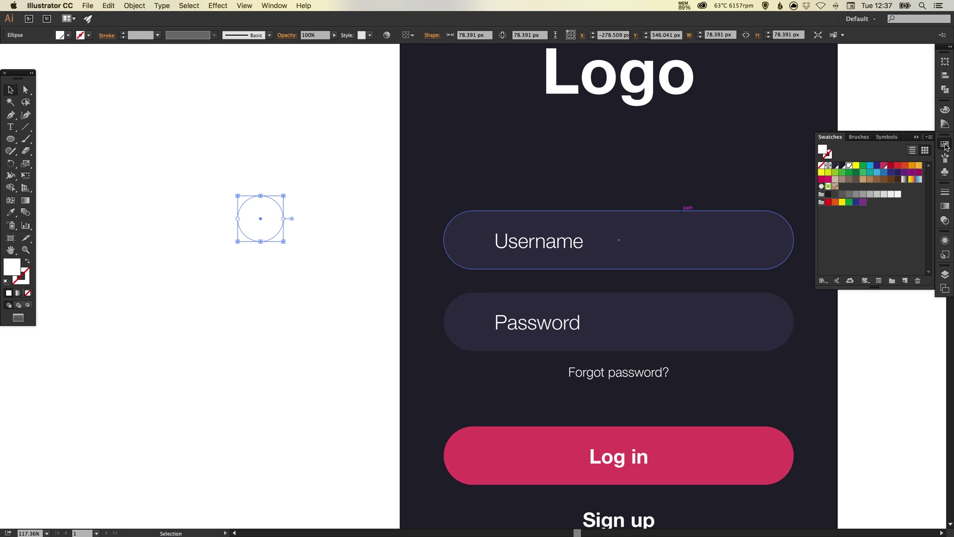
left_click(842, 166)
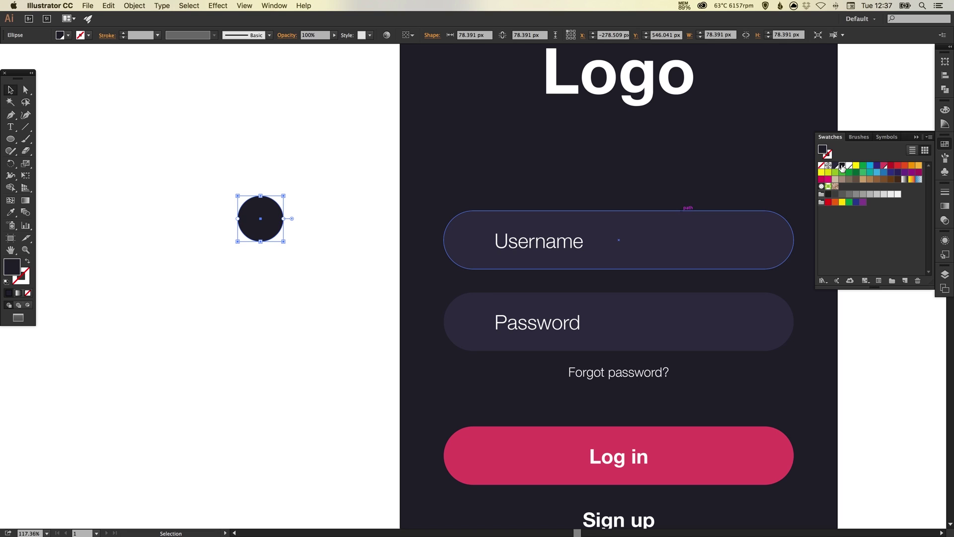
Step: Swap fill and stroke to make the circle an unfilled ring with a 4 pt stroke
left_click(297, 171)
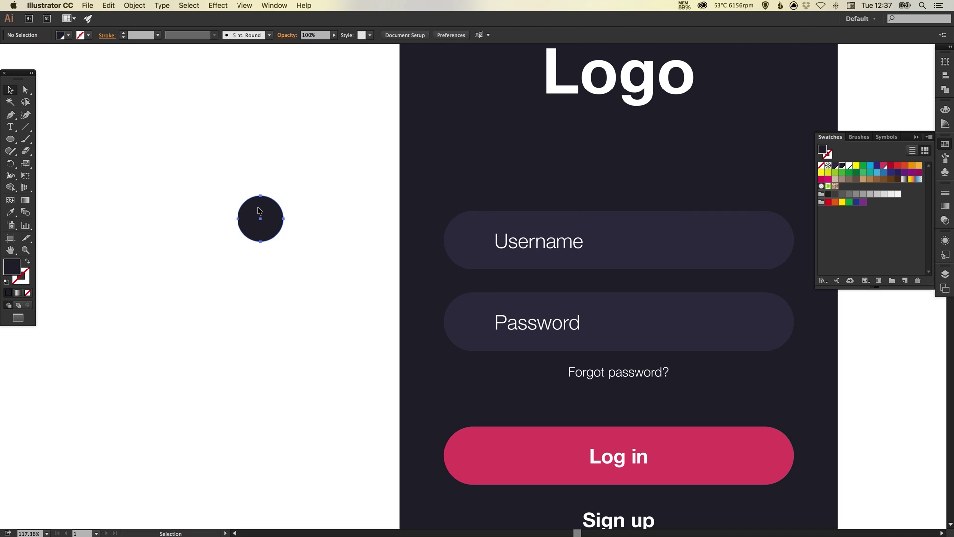
left_click(259, 210)
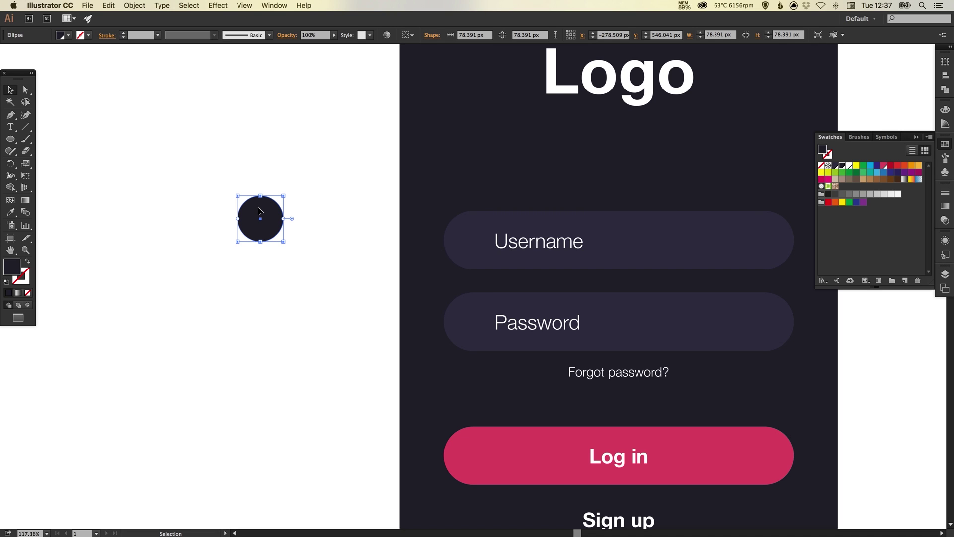
left_click(27, 261)
left_click(945, 193)
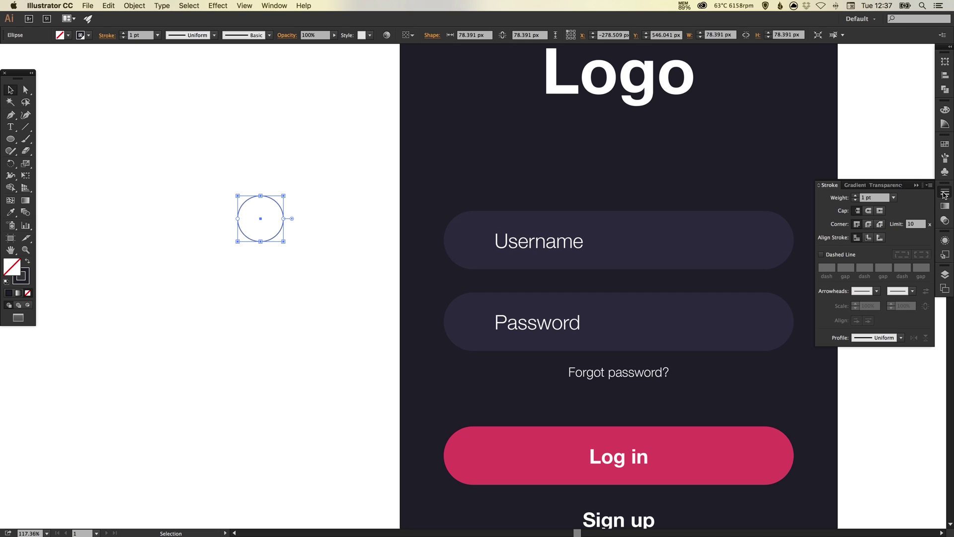
left_click(856, 196)
left_click(856, 196)
left_click(856, 195)
left_click(856, 196)
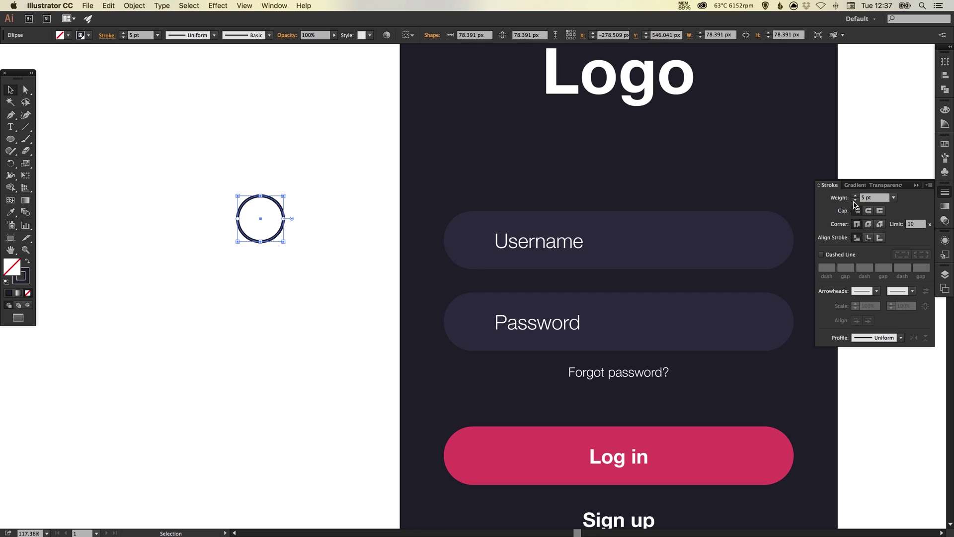
left_click(855, 200)
left_click(253, 143)
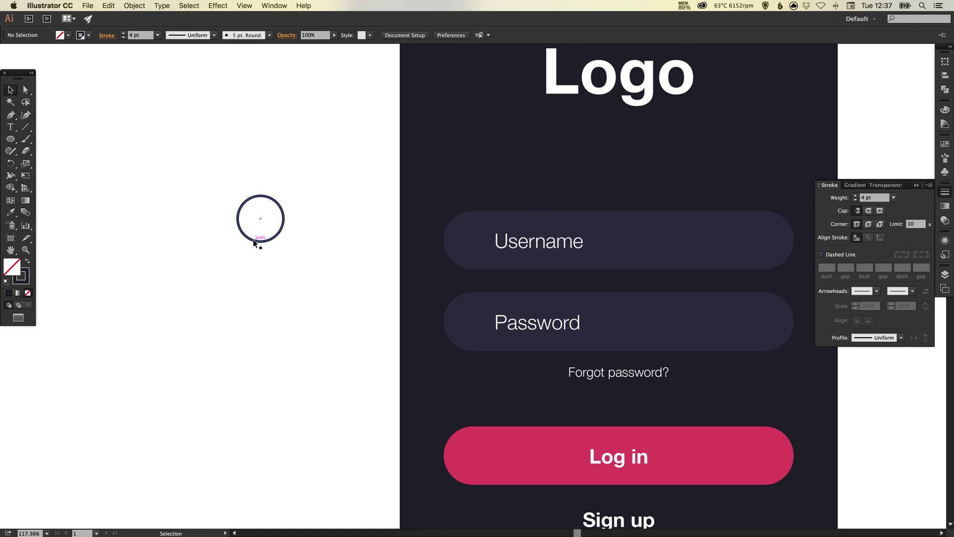
Step: Duplicate the circle below and delete its bottom anchor to form an arched body
left_click_drag(254, 241, 253, 287)
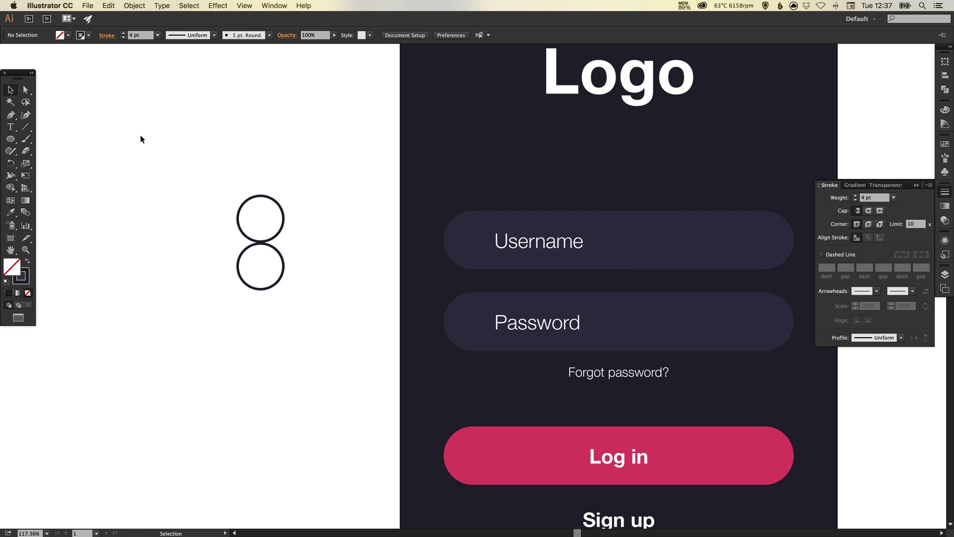
left_click(27, 91)
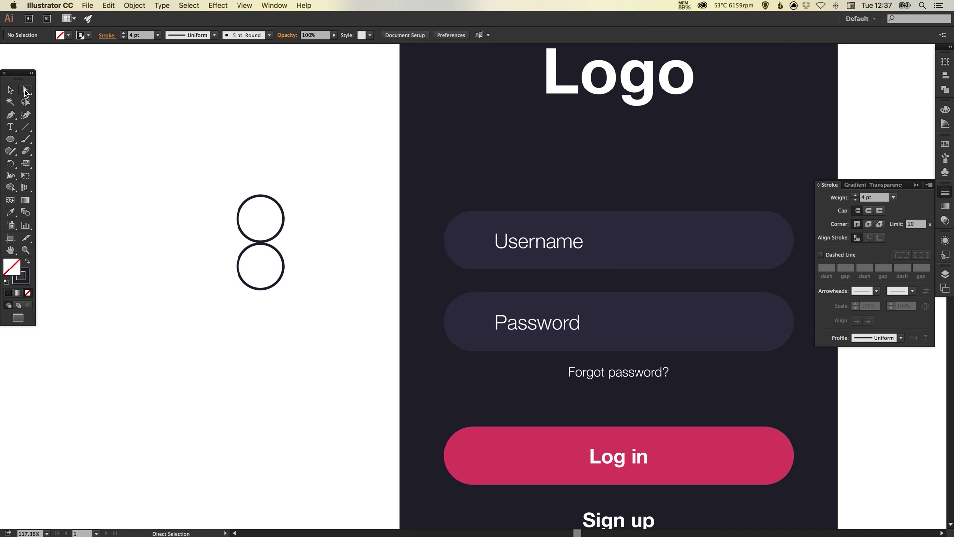
left_click(259, 289)
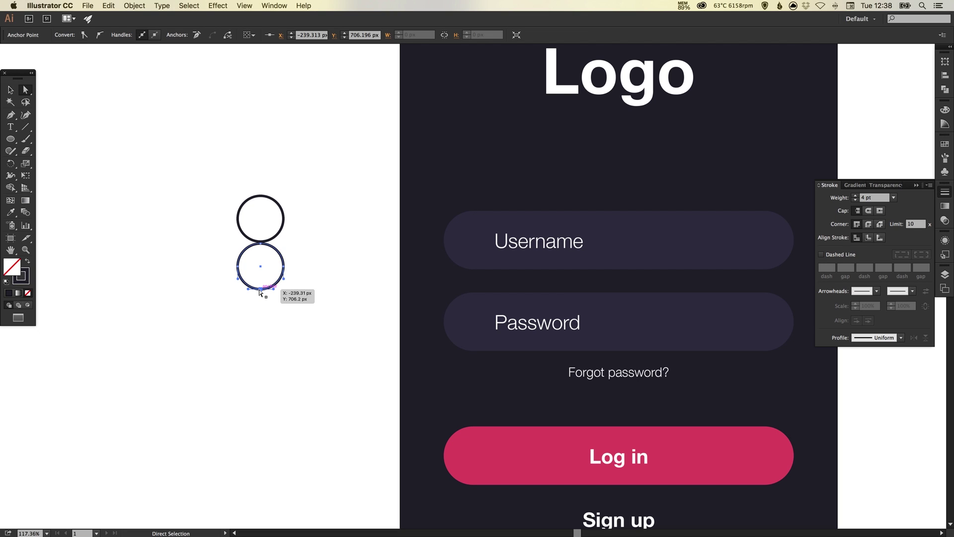
key("Delete")
key("v")
left_click(264, 287)
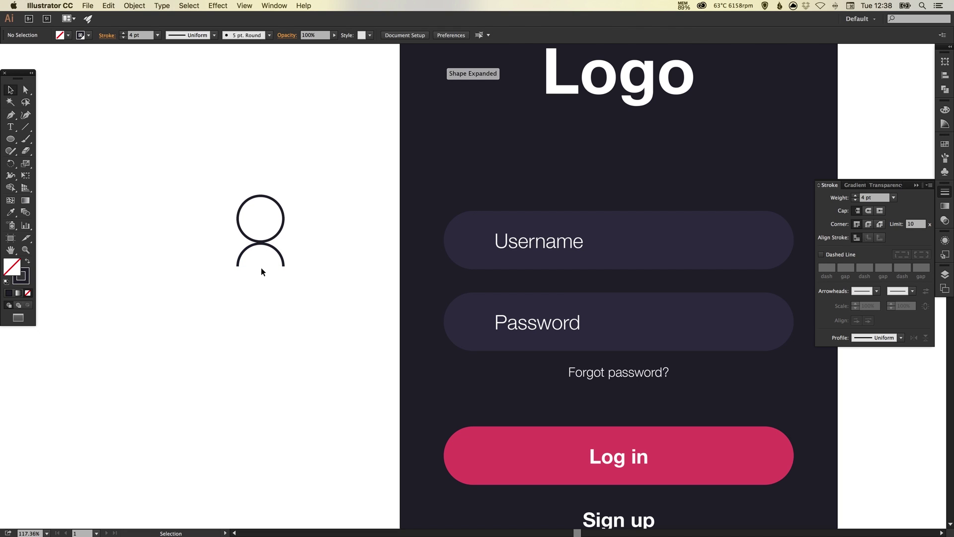
Step: Shrink the upper circle into a head, nudge it down, and scale the whole figure down
left_click(282, 212)
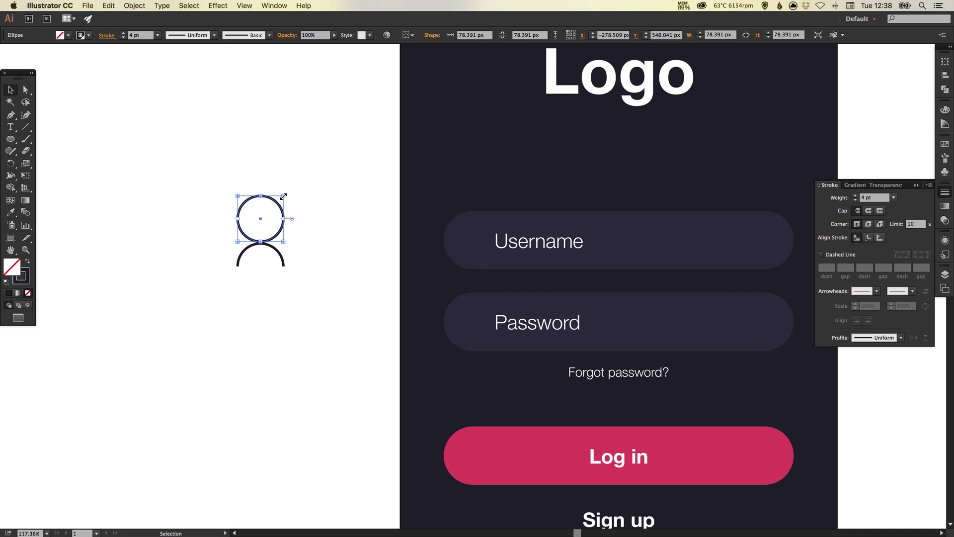
left_click_drag(283, 196, 273, 203)
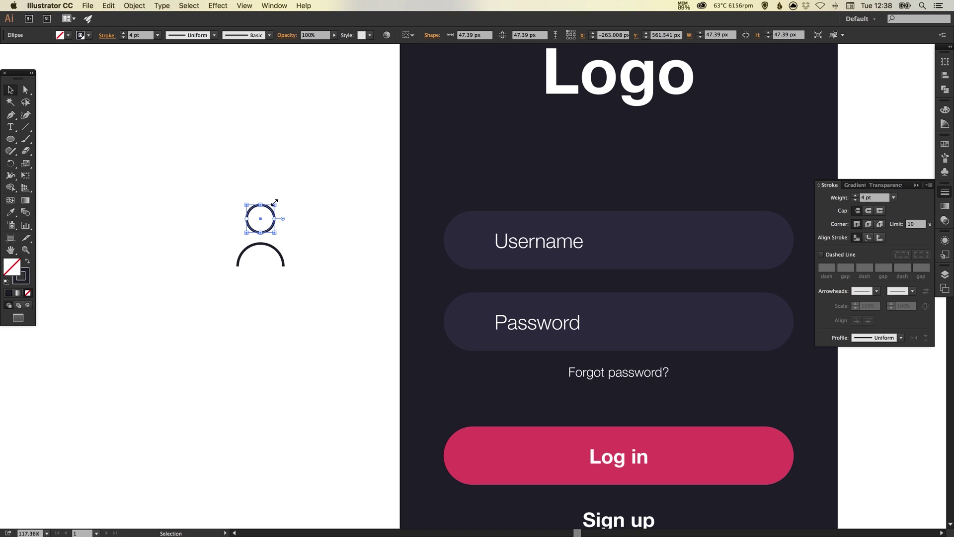
key("Down")
key("Down")
key("Down")
key("Down")
key("Down")
key("Down")
key("Down")
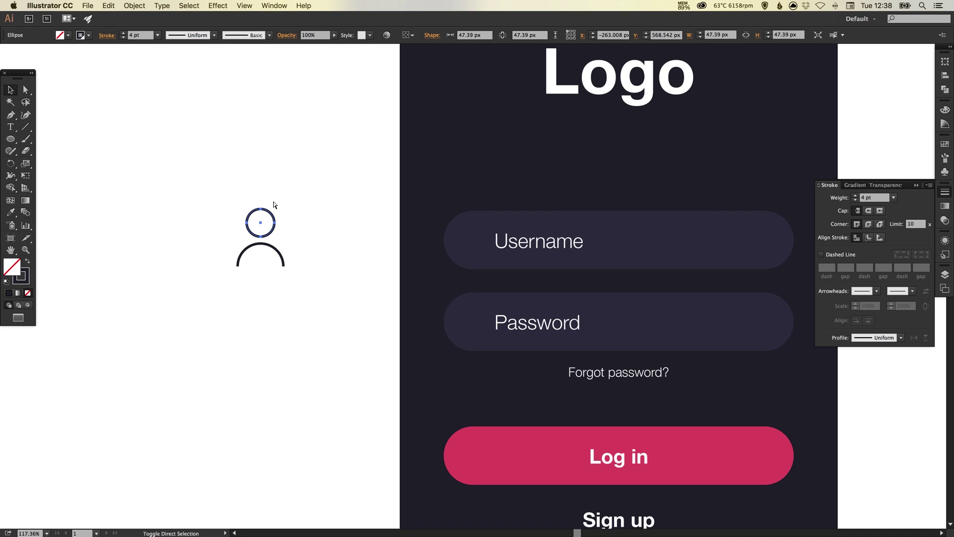
key("super+shift+a")
left_click_drag(251, 243, 287, 270)
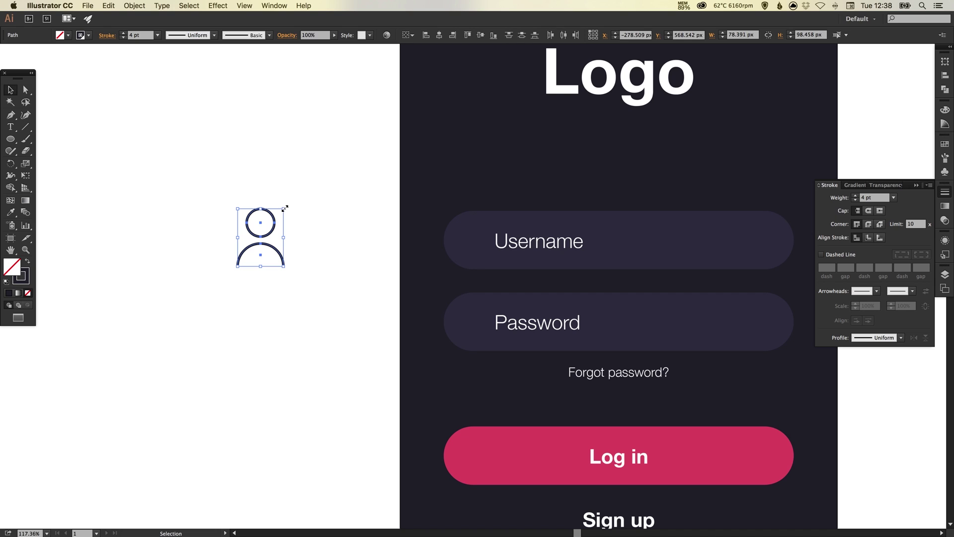
left_click_drag(284, 207, 269, 258)
left_click(302, 232)
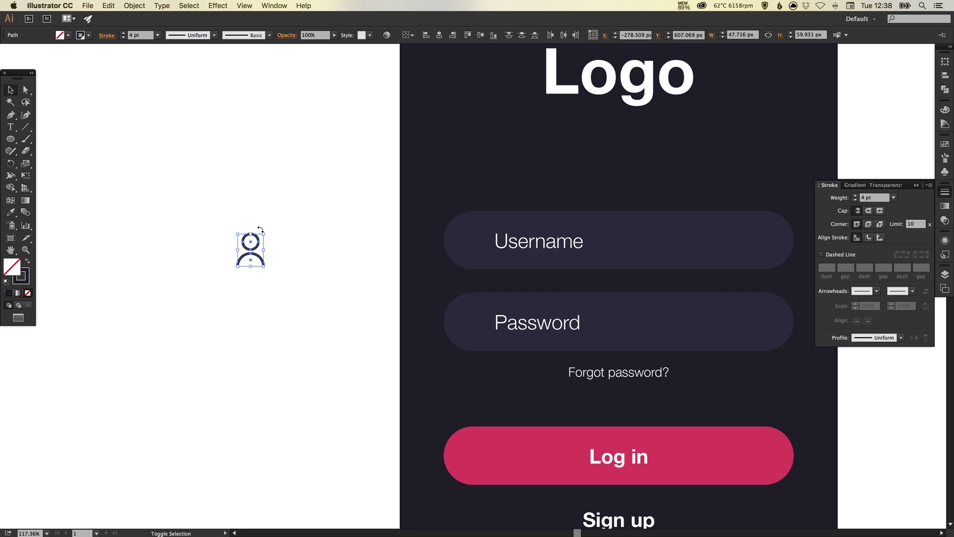
Step: Set the person icon's stroke weight to 3 pt
left_click_drag(230, 218, 273, 274)
left_click(867, 198)
type("3")
key("Return")
left_click(247, 221)
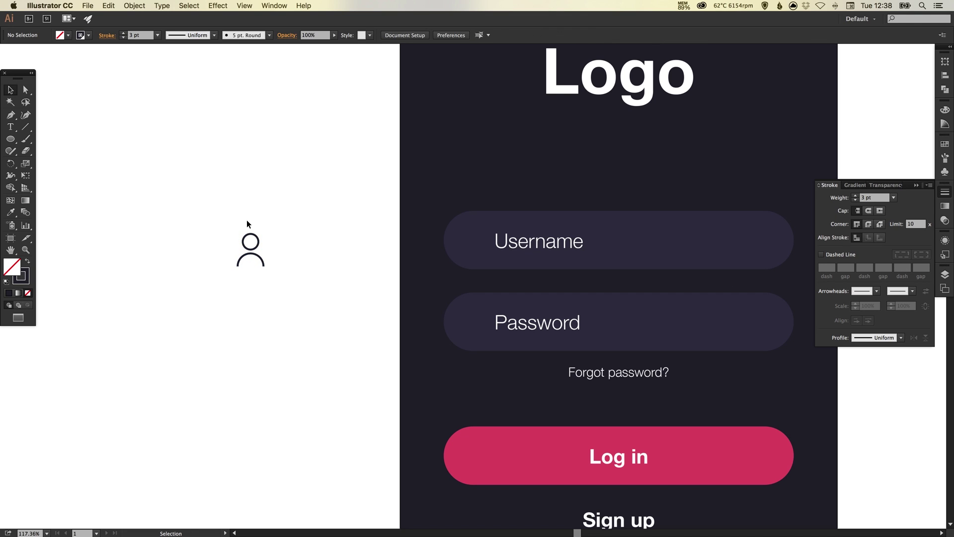
left_click_drag(241, 223, 262, 273)
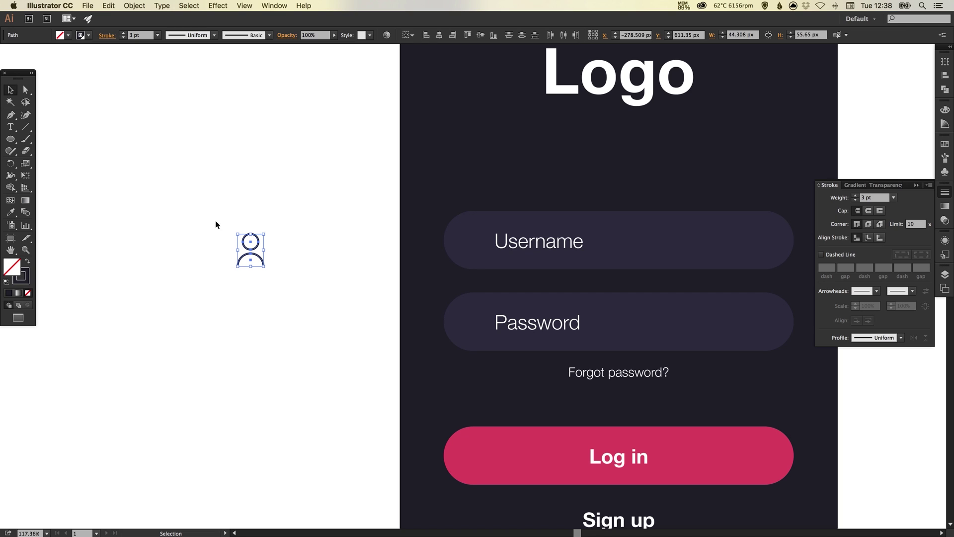
left_click_drag(215, 219, 278, 283)
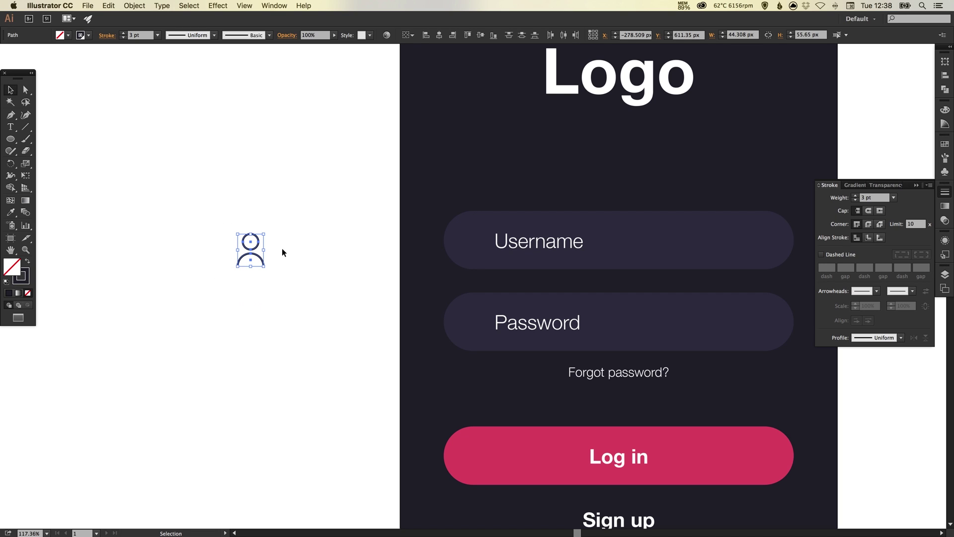
left_click(278, 292)
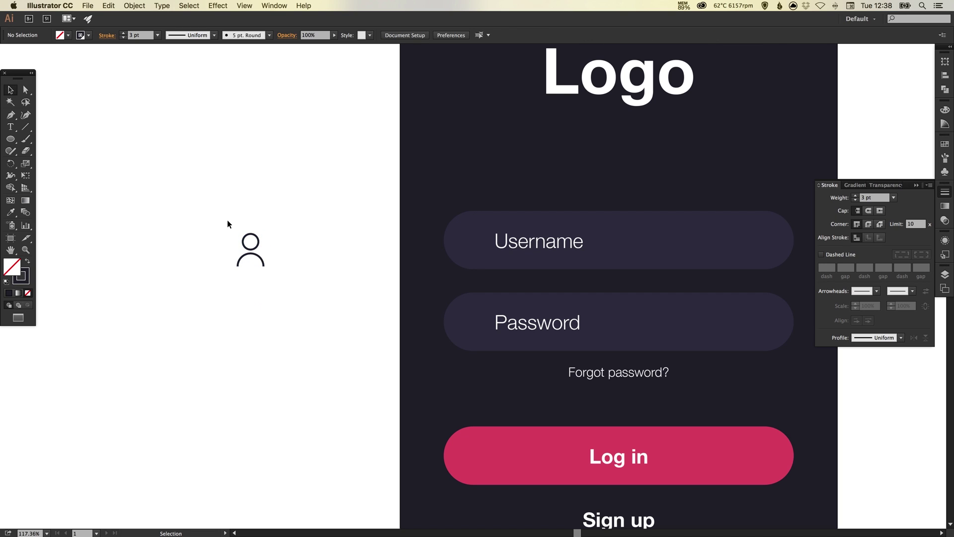
Step: Group the head and body of the person icon and move it to the Username field's left end
left_click_drag(228, 221, 285, 297)
left_click(135, 5)
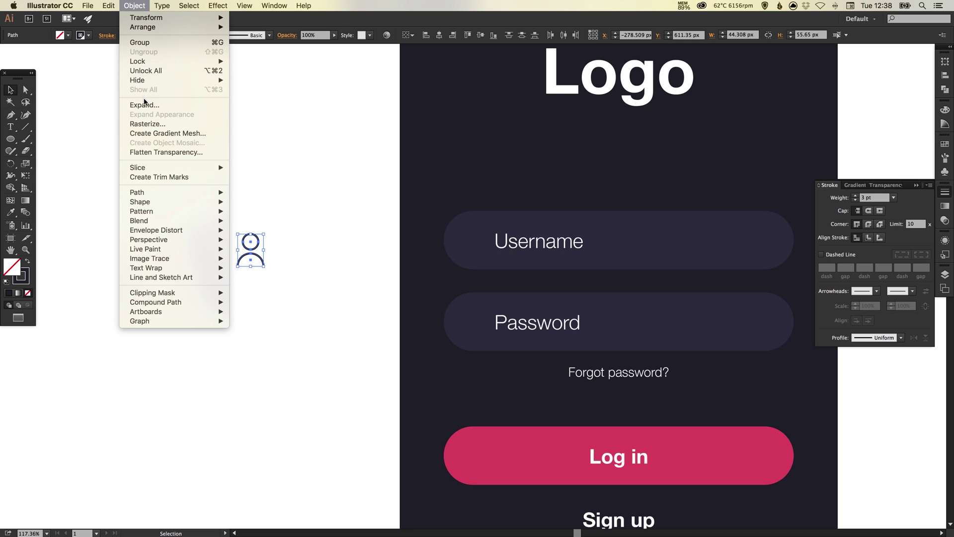
left_click(247, 219)
left_click_drag(251, 255, 476, 245)
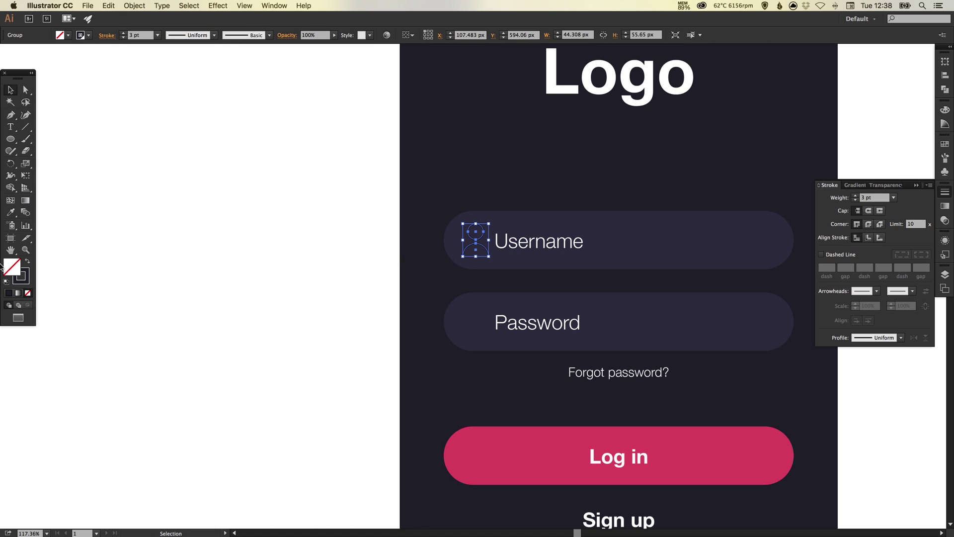
Step: Bring the user icon in front of the field and give it a white outline
left_click(27, 281)
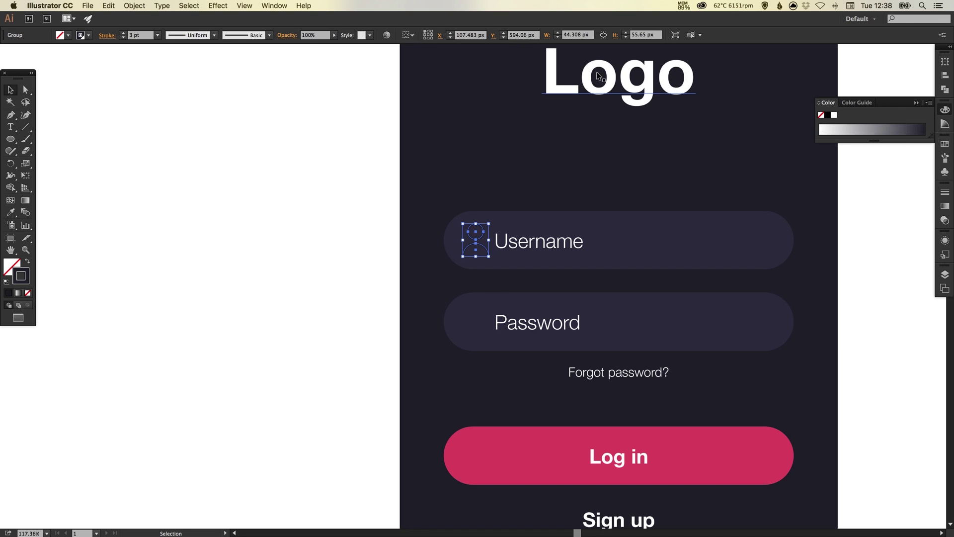
left_click(142, 6)
mouse_move(145, 30)
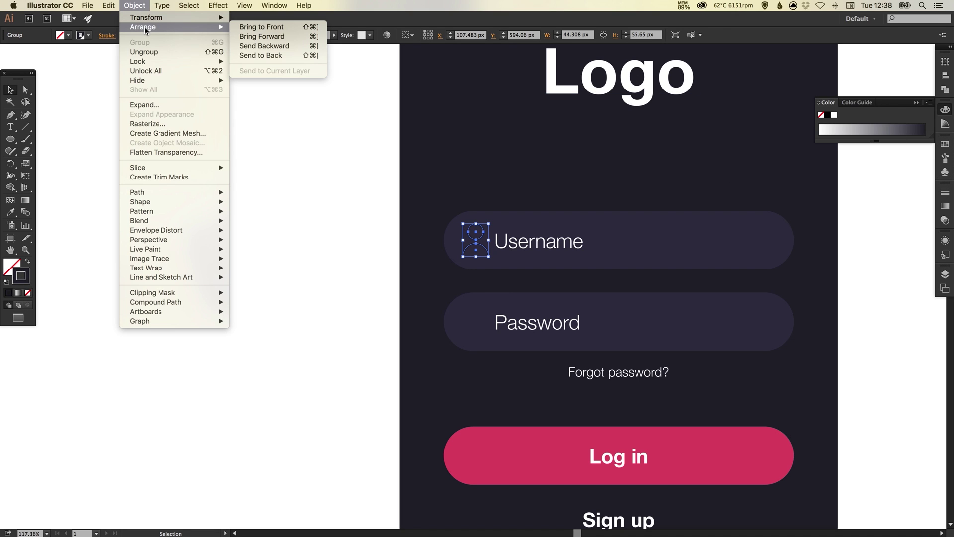
left_click(262, 27)
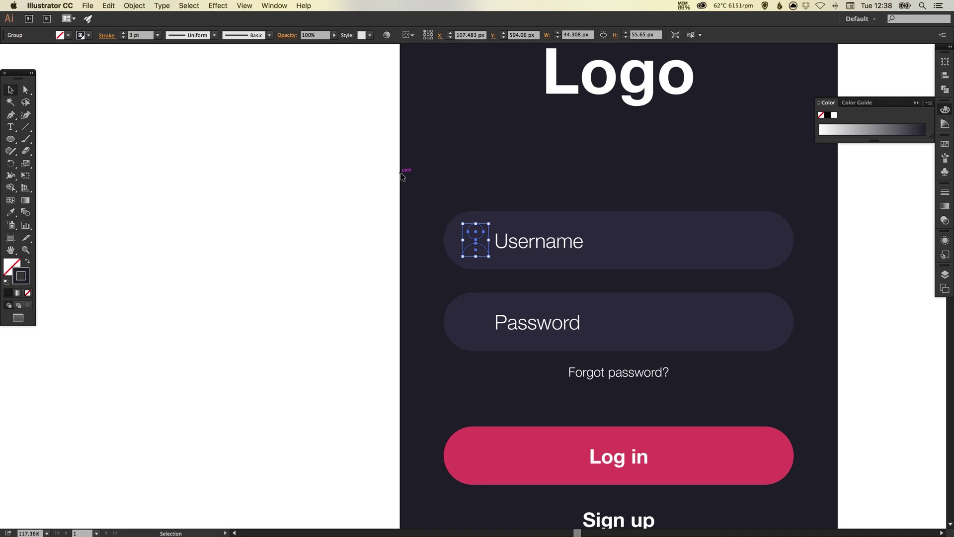
left_click(945, 144)
left_click(850, 166)
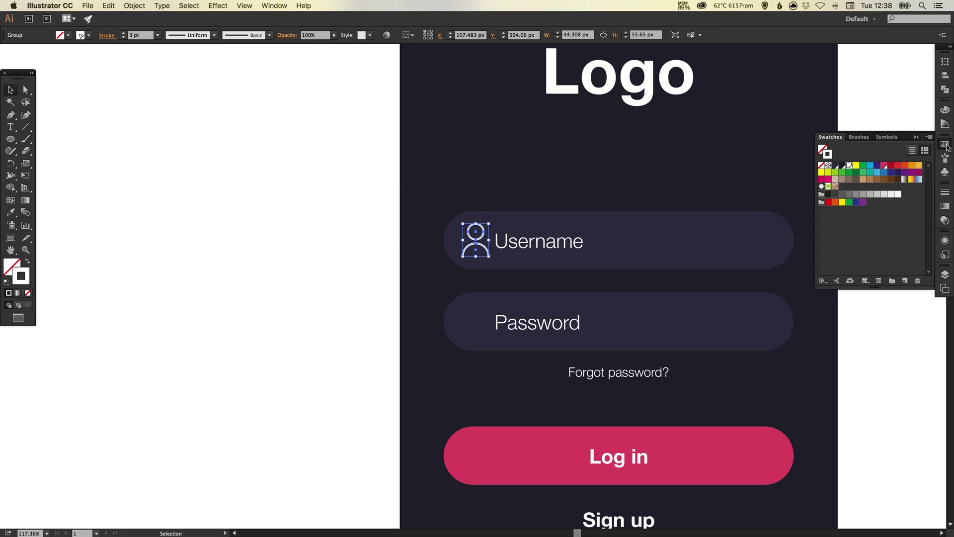
left_click(703, 219)
Step: Change the user icon's outline to pink with a thinner 2 pt stroke weight
left_click(496, 247)
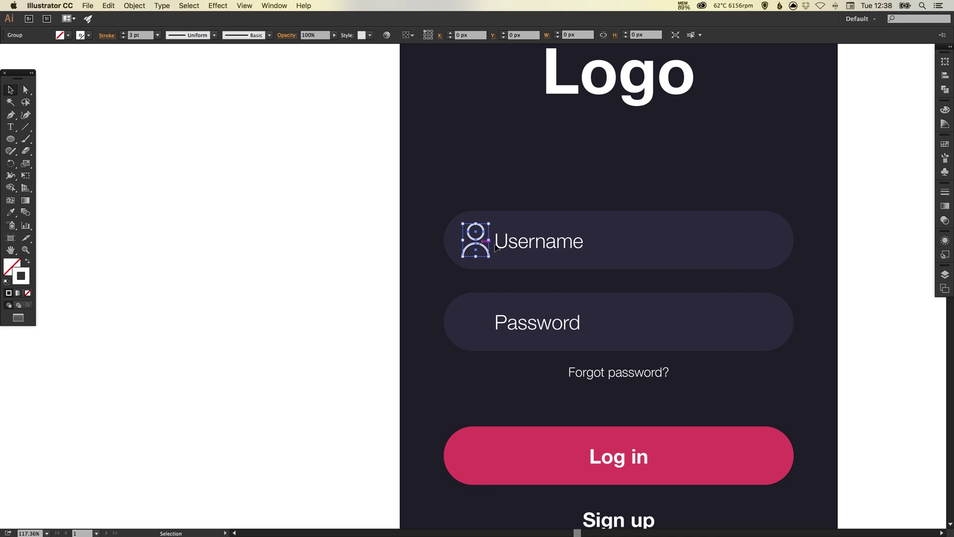
left_click(945, 143)
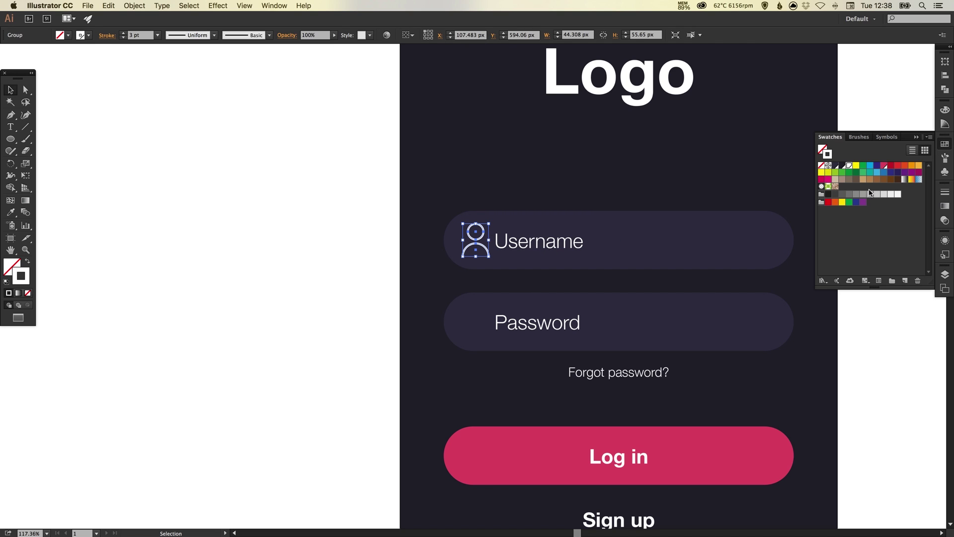
left_click(883, 166)
key("super+shift+a")
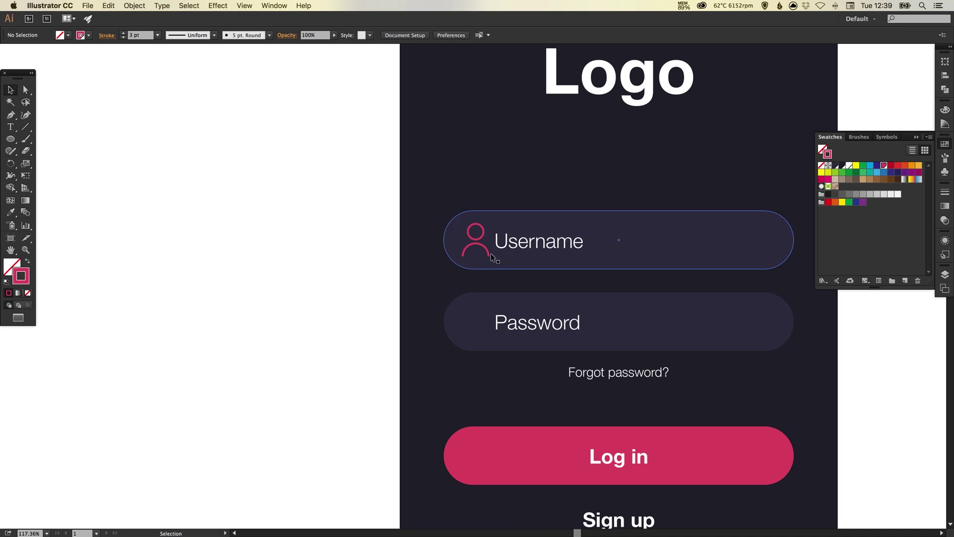
left_click(473, 255)
left_click(945, 192)
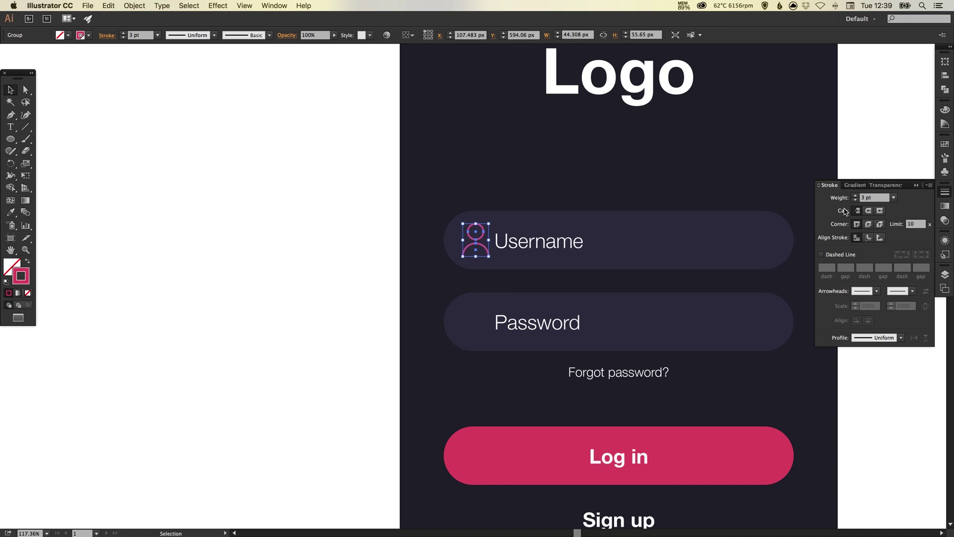
left_click(945, 192)
key("super+shift+a")
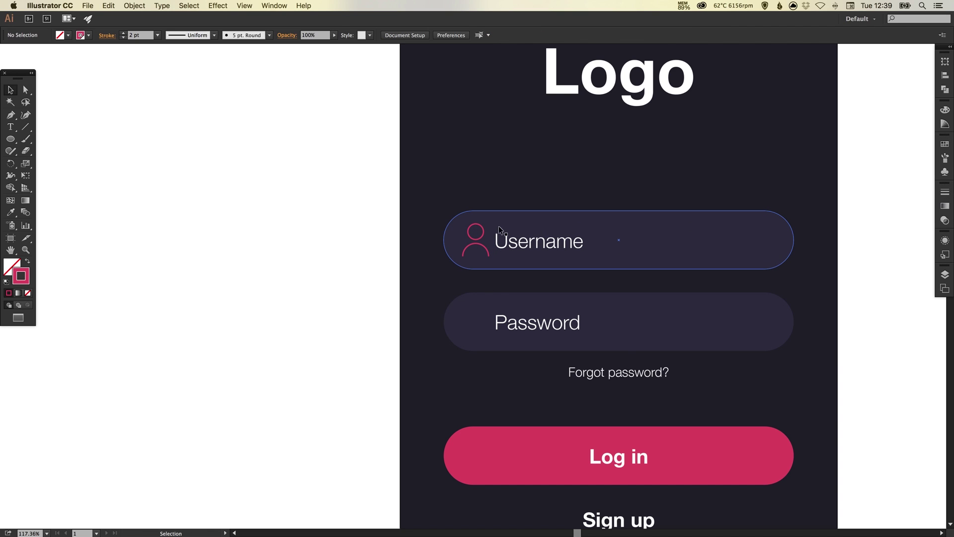
left_click(481, 234)
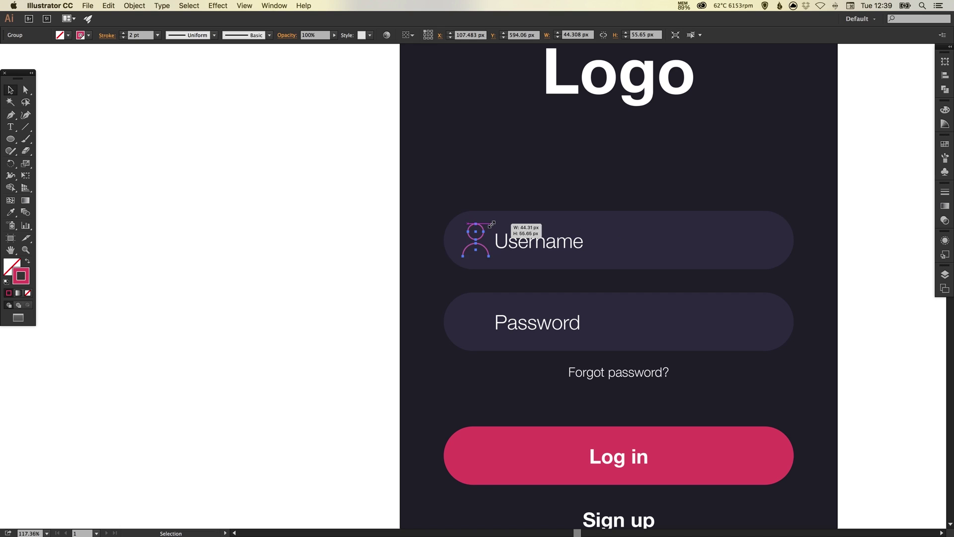
key("super+shift+a")
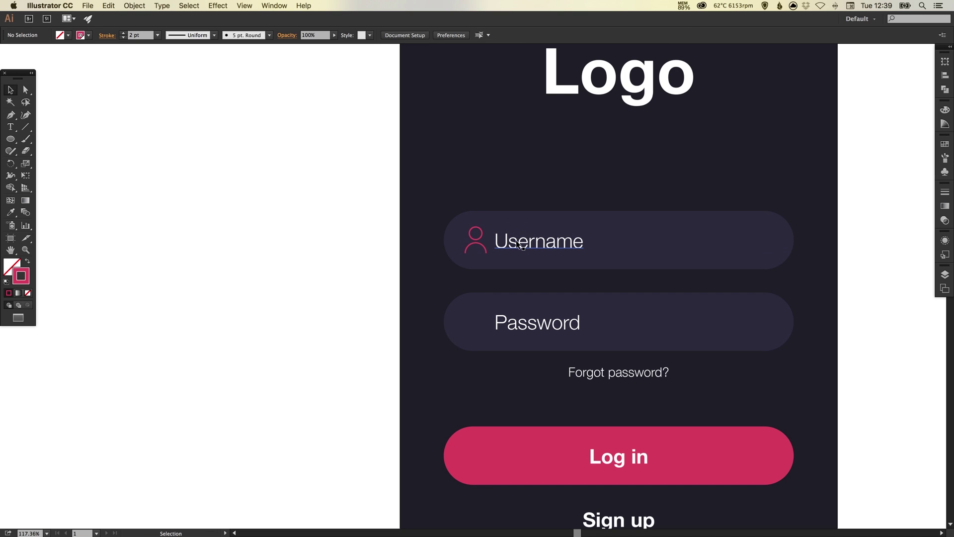
Step: Nudge the Username and Password labels together slightly to the right
left_click(518, 243)
left_click(526, 313, "shift")
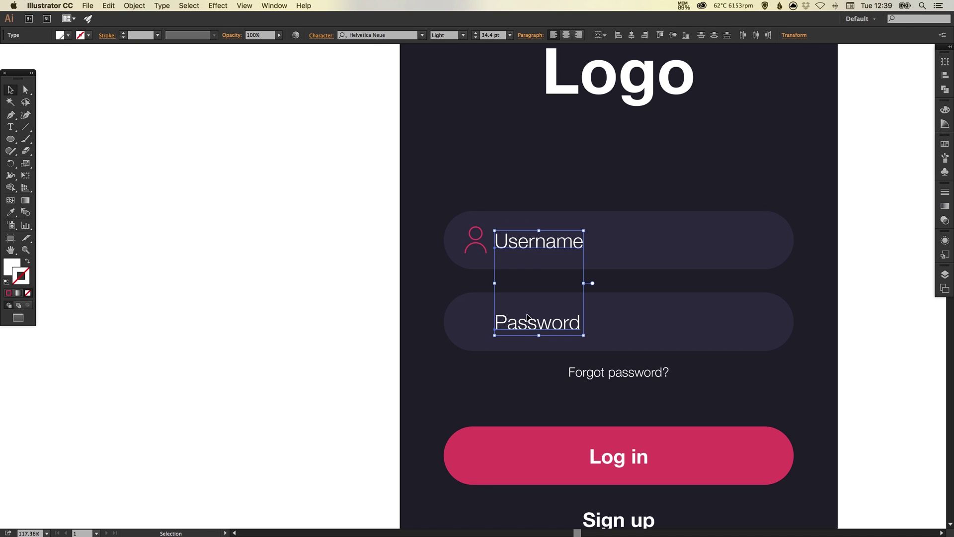
left_click_drag(526, 313, 528, 317)
key("Right")
key("Right")
key("Right")
key("Right")
key("Right")
key("Right")
key("Right")
key("Right")
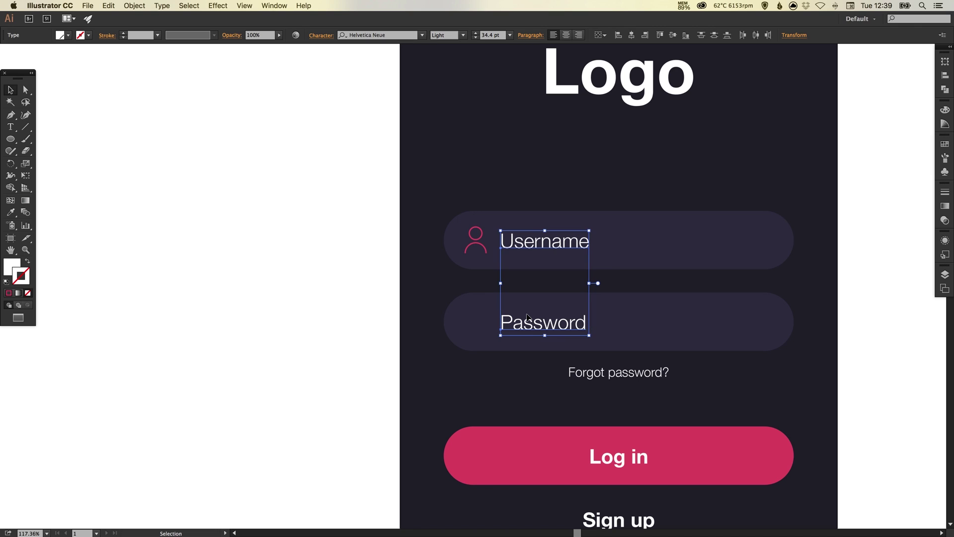
key("super+shift+a")
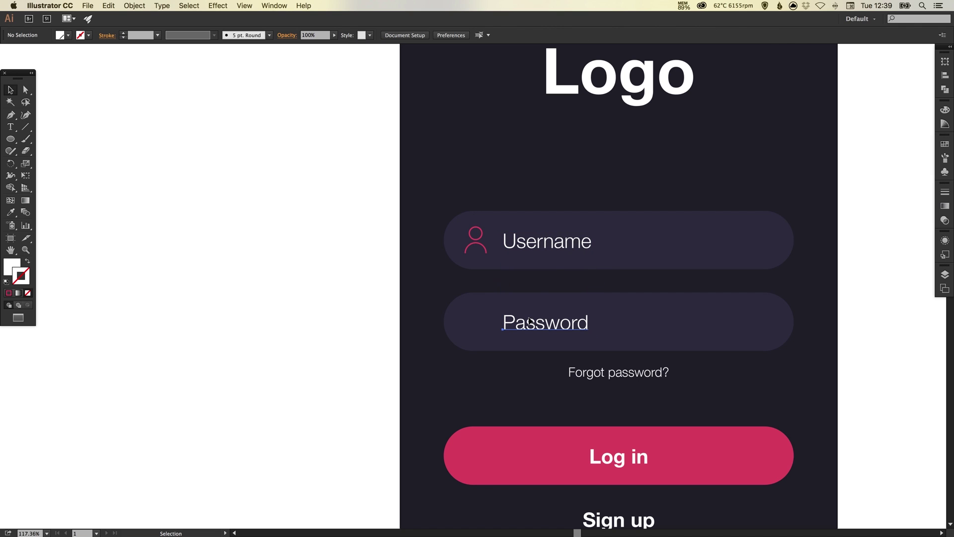
left_click_drag(530, 318, 530, 320)
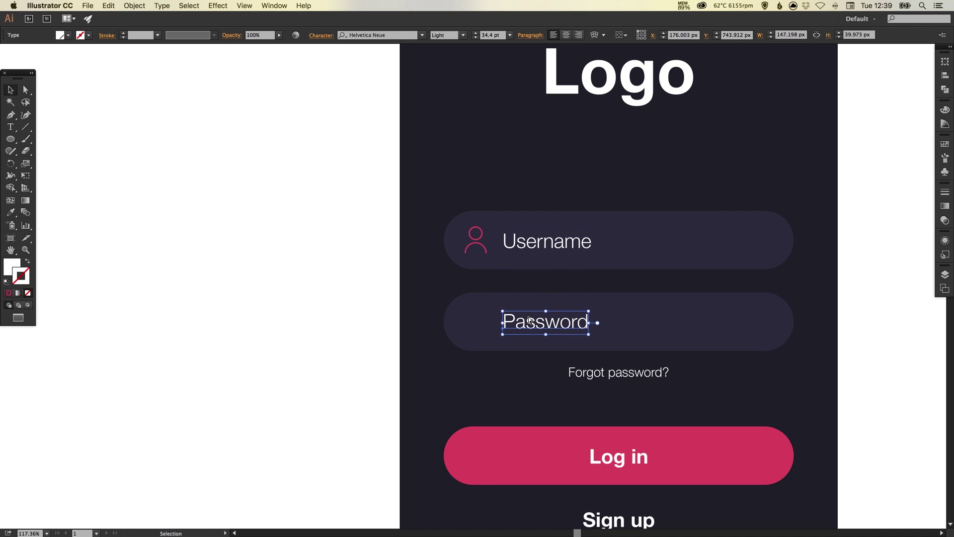
key("super+shift+a")
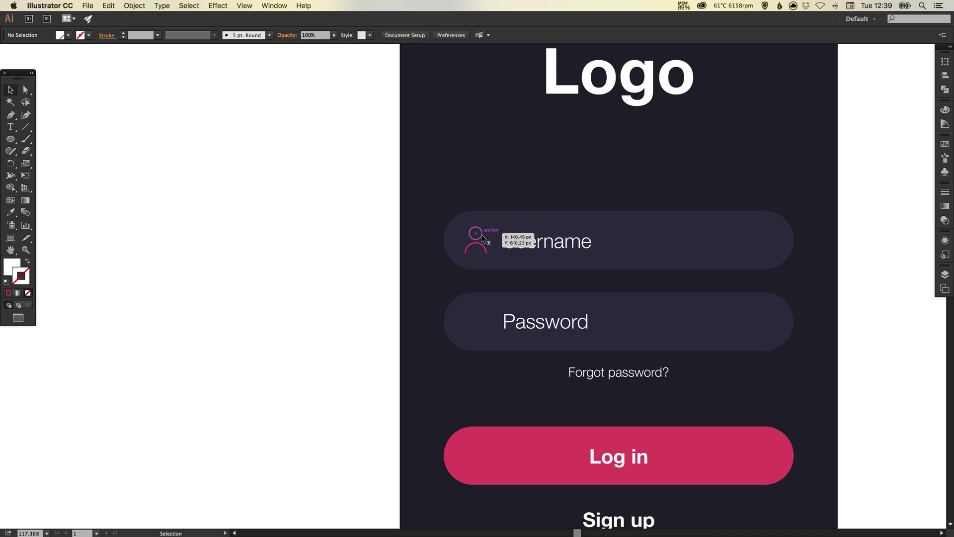
Step: Alt-drag a duplicate of the pink user icon onto the empty pasteboard left of the artboard
left_click_drag(482, 238, 484, 235)
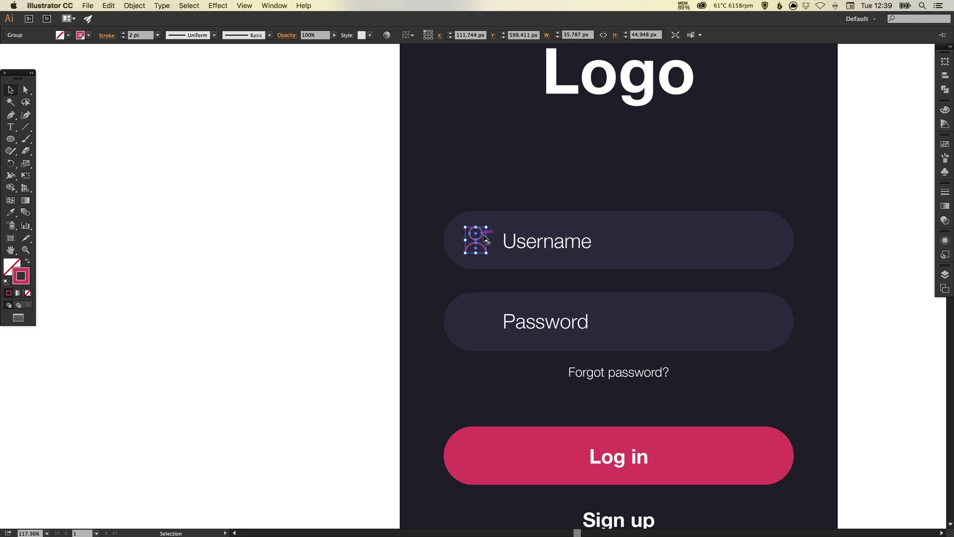
key("super+shift+a")
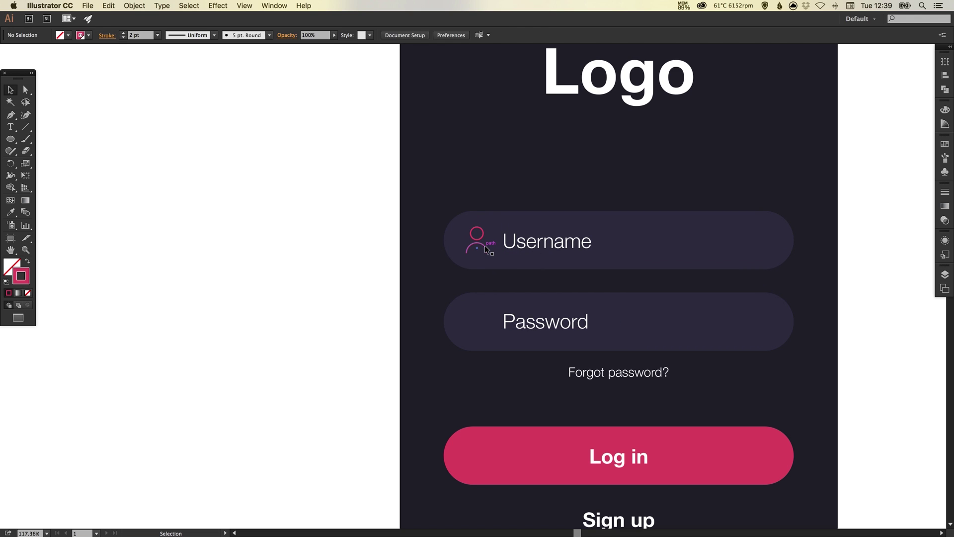
left_click_drag(485, 249, 290, 304)
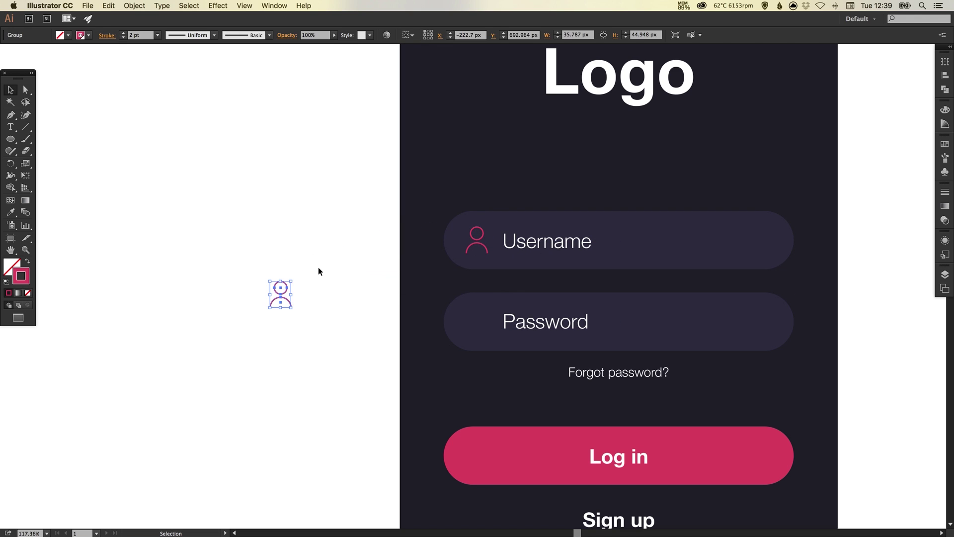
left_click(299, 270)
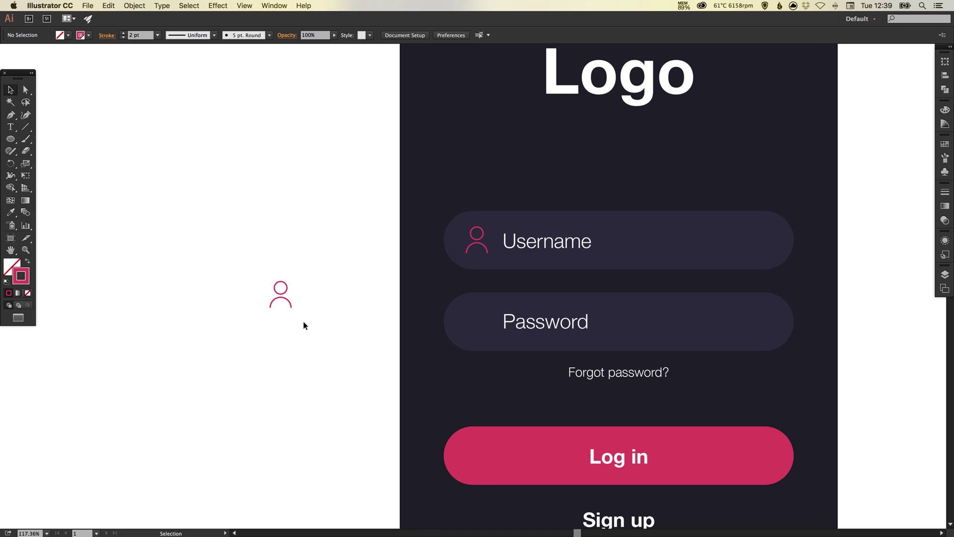
left_click_drag(11, 139, 41, 139)
Step: Zoom in and draw a pink outline square just below the copied person icon
key("z")
left_click_drag(243, 268, 395, 383)
left_click(17, 142)
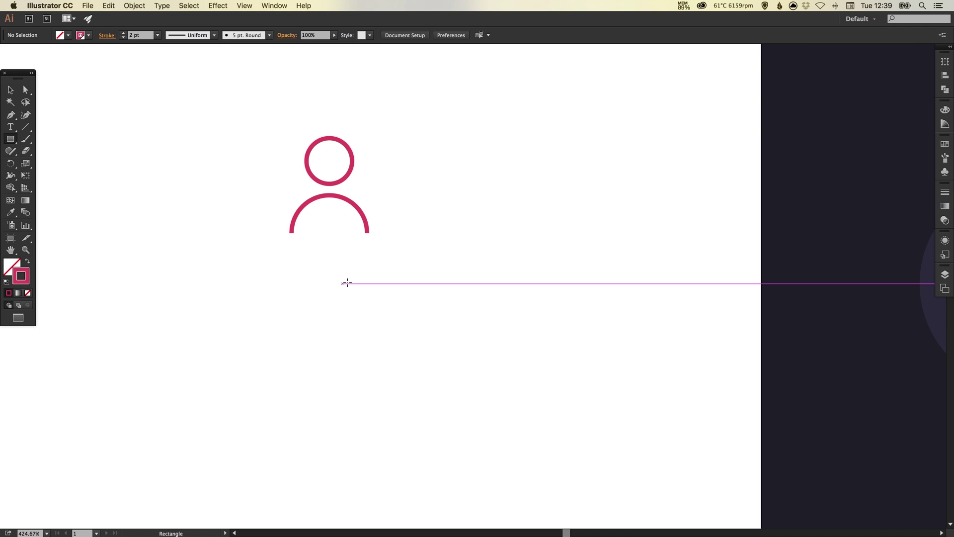
left_click_drag(292, 252, 365, 328)
left_click(400, 287, "super")
key("v")
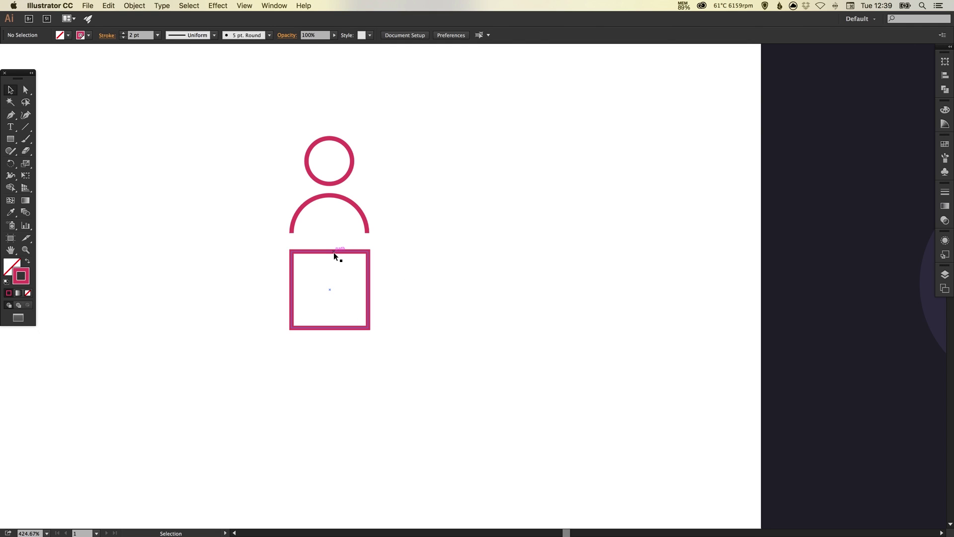
left_click_drag(333, 252, 333, 259)
Step: Ungroup the icon copy and delete the head circle's bottom anchor to leave an arc
left_click(323, 181)
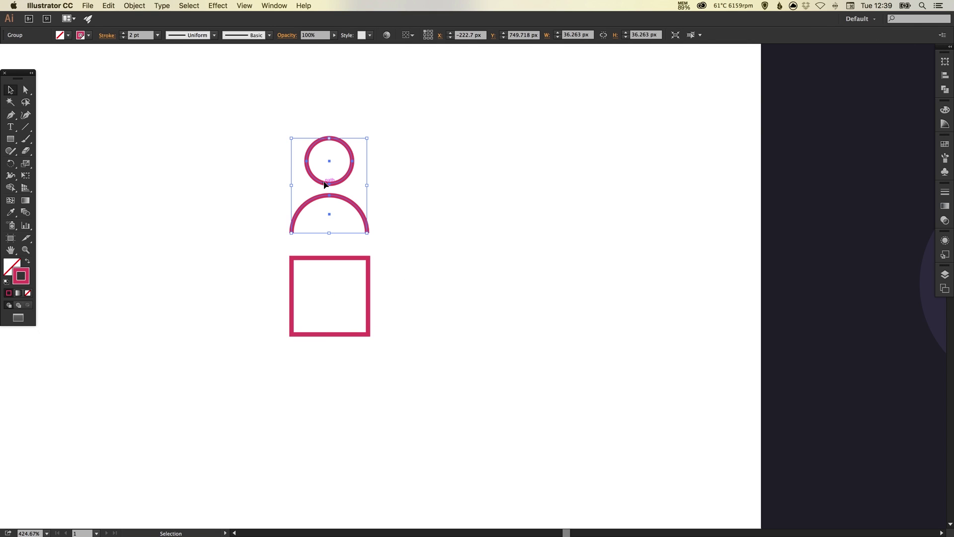
left_click(130, 5)
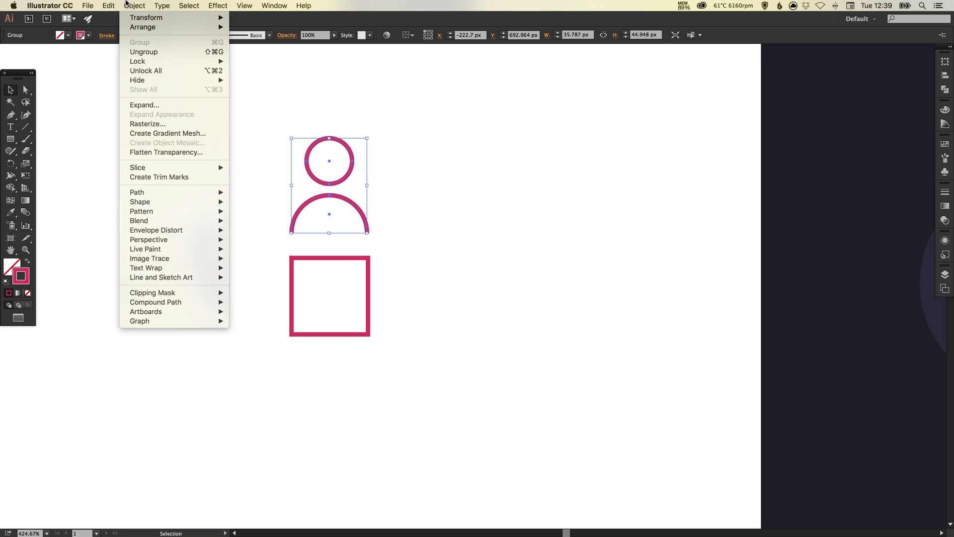
left_click(141, 52)
left_click(386, 188)
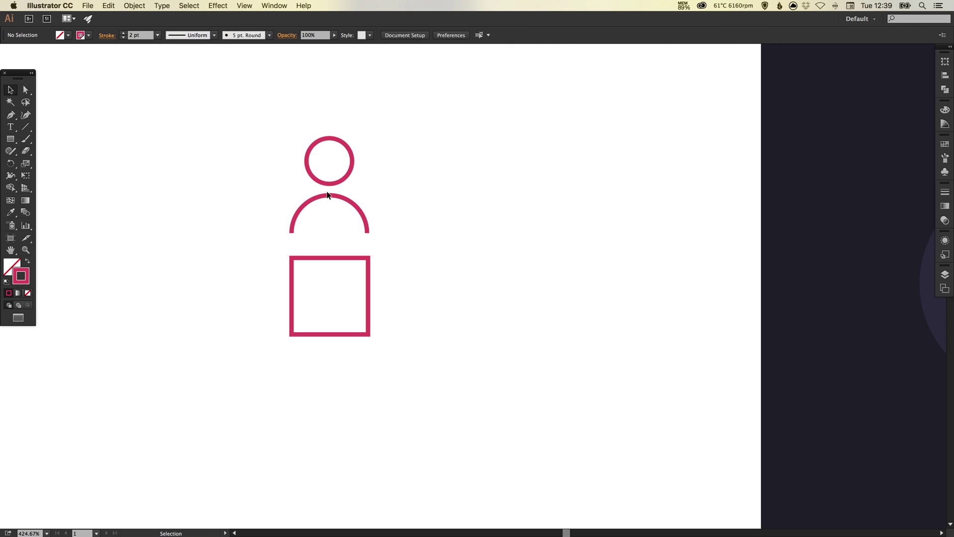
key("a")
left_click(329, 186)
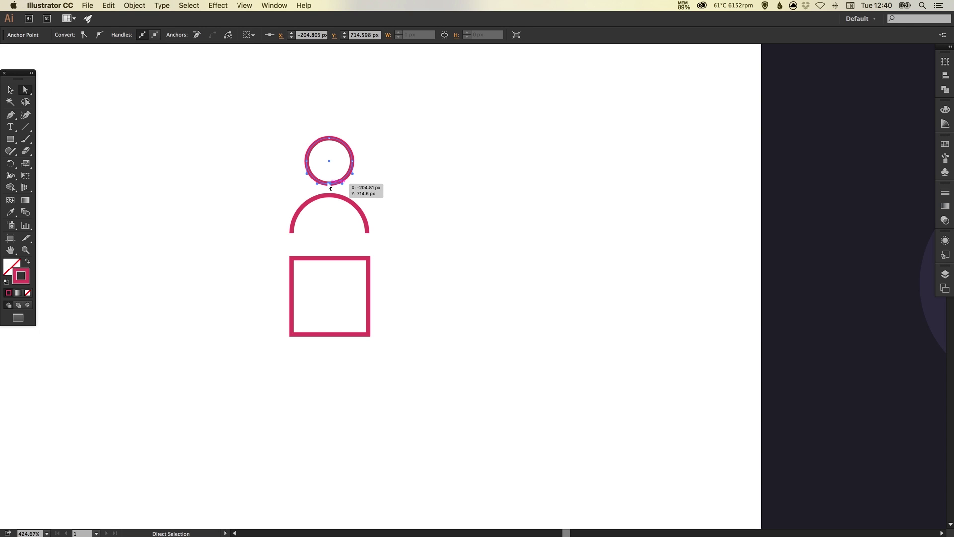
key("BackSpace")
Step: Lower the small arc onto the square and shrink the square to about 31.6 px
key("v")
left_click(416, 175)
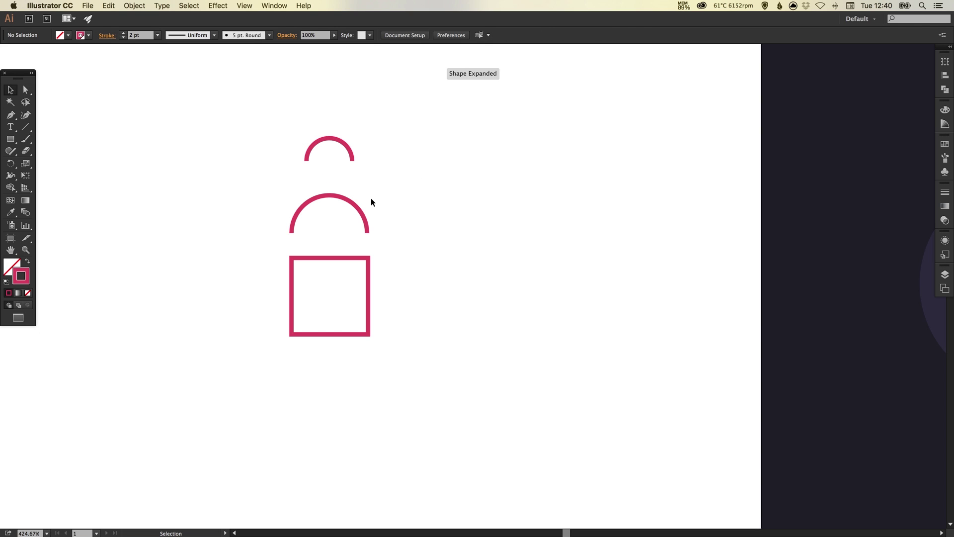
left_click_drag(363, 214, 362, 110)
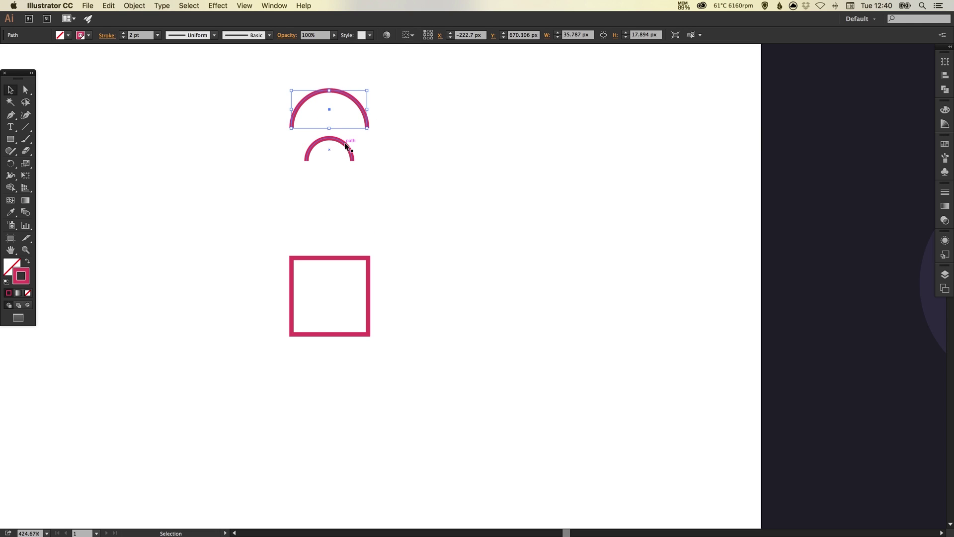
left_click_drag(345, 142, 346, 241)
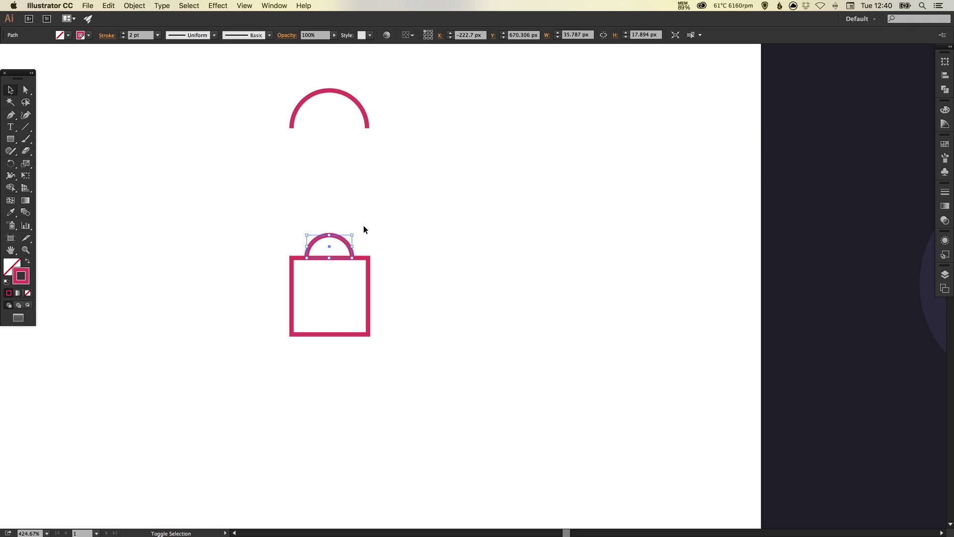
left_click(368, 285)
left_click_drag(368, 258, 365, 265)
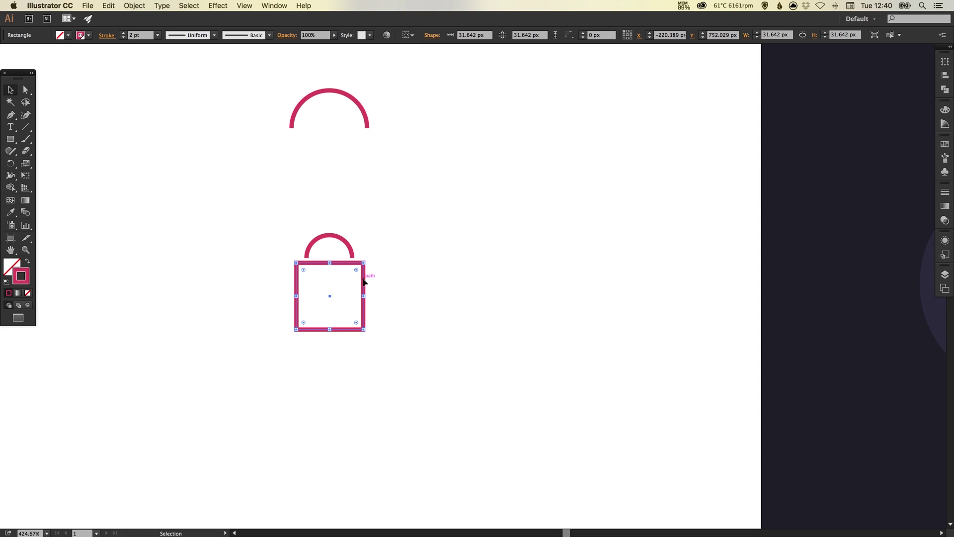
Step: Delete the leftover larger arc, then select both parts of the padlock
key("super+shift+a")
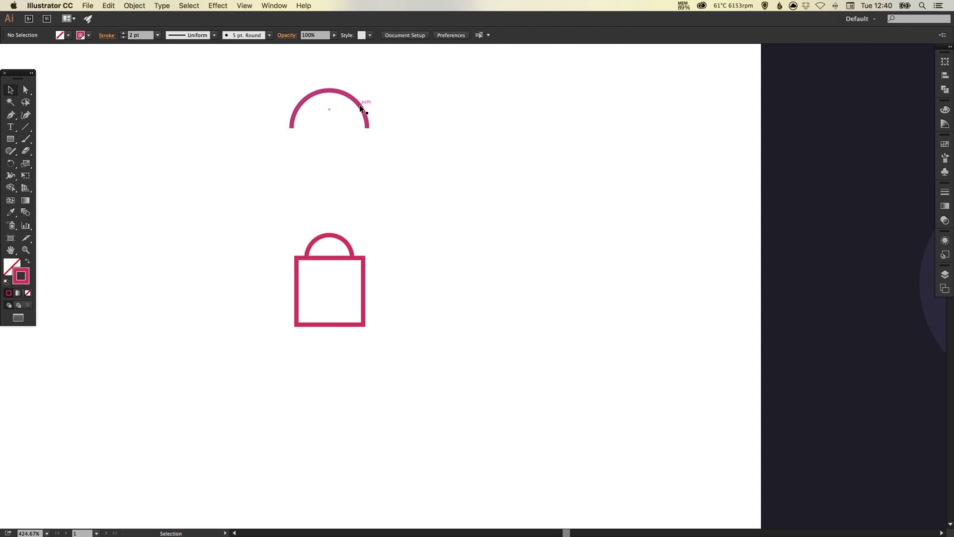
left_click(361, 108)
key("Delete")
key("super+minus")
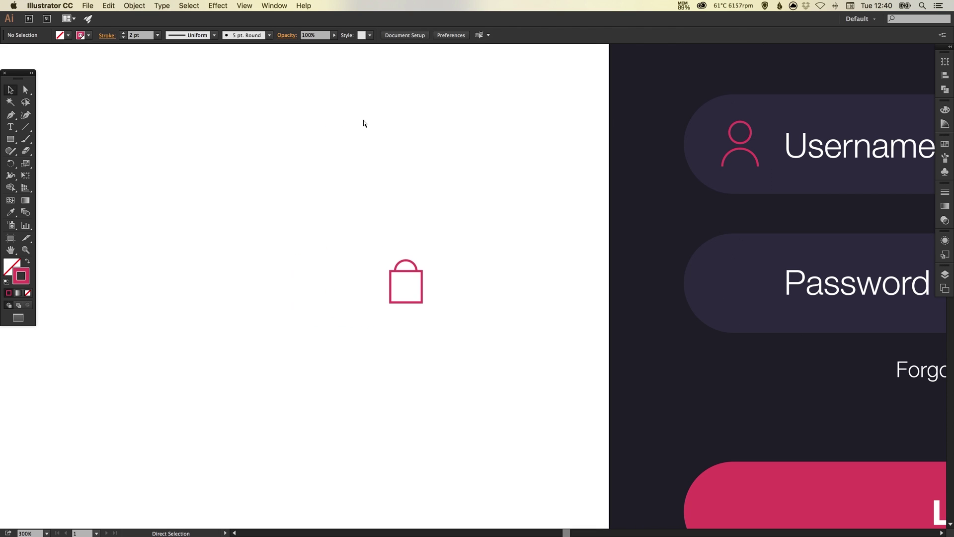
left_click_drag(441, 260, 370, 287)
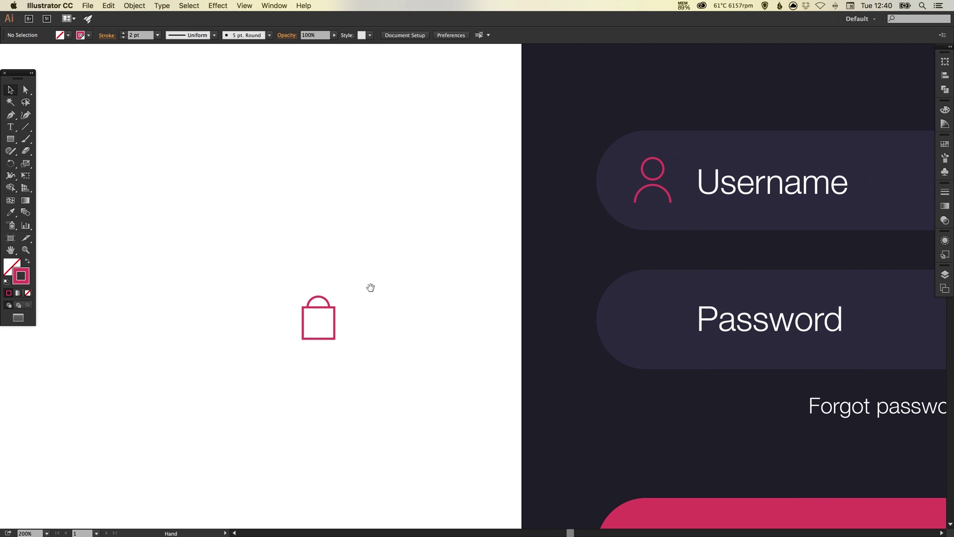
key("space")
left_click_drag(295, 283, 358, 365)
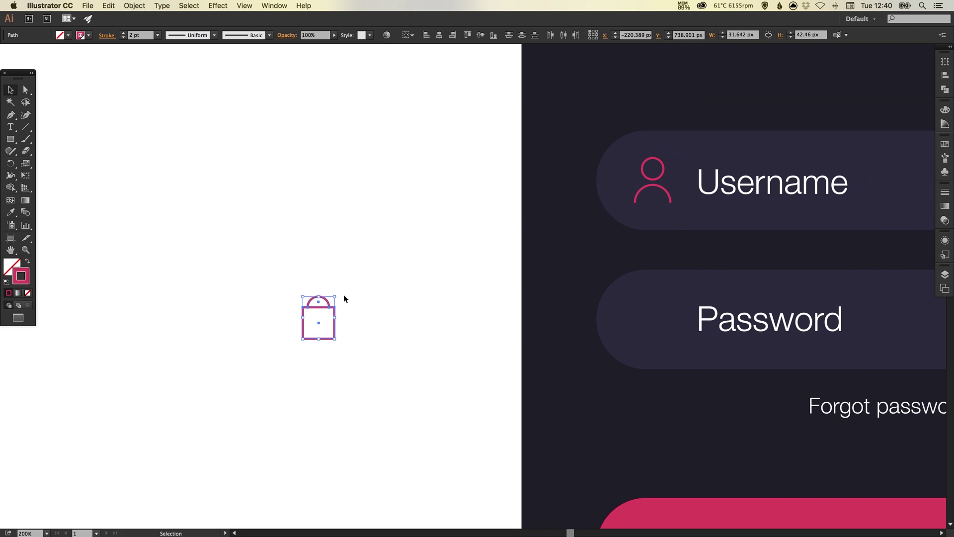
Step: Group the padlock parts and move the padlock into the Password field
left_click(136, 5)
left_click(139, 45)
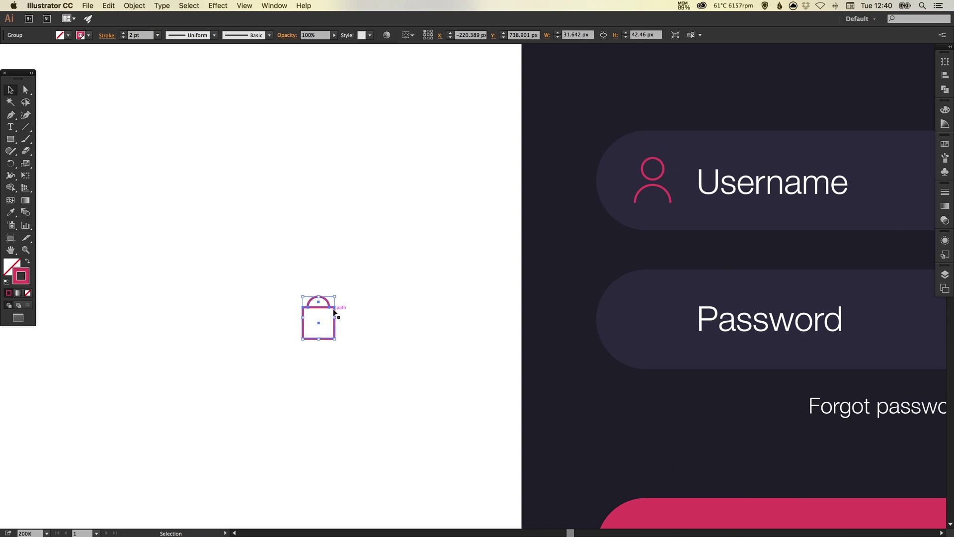
left_click_drag(338, 312, 675, 312)
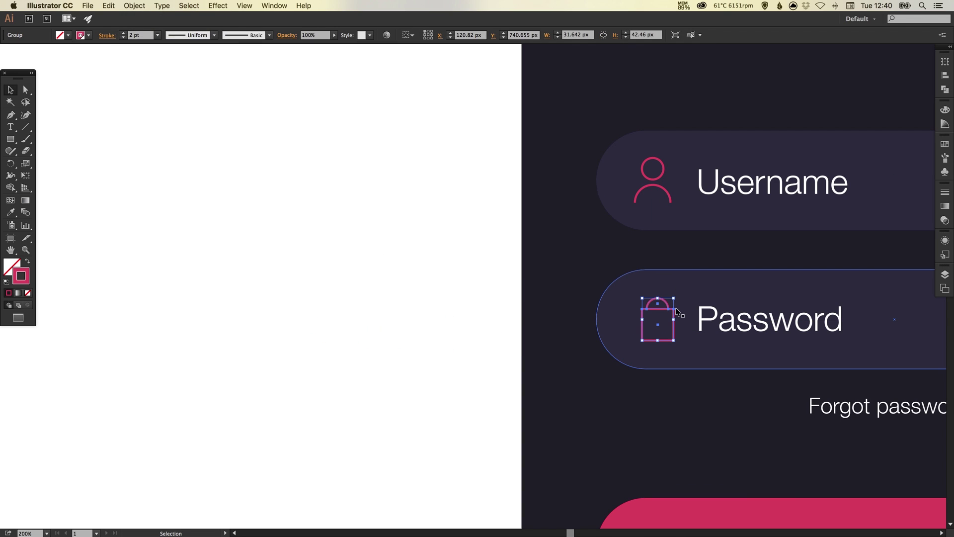
Step: Horizontally centre the padlock with the user icon, aligning to the selection
left_click(665, 190, "shift")
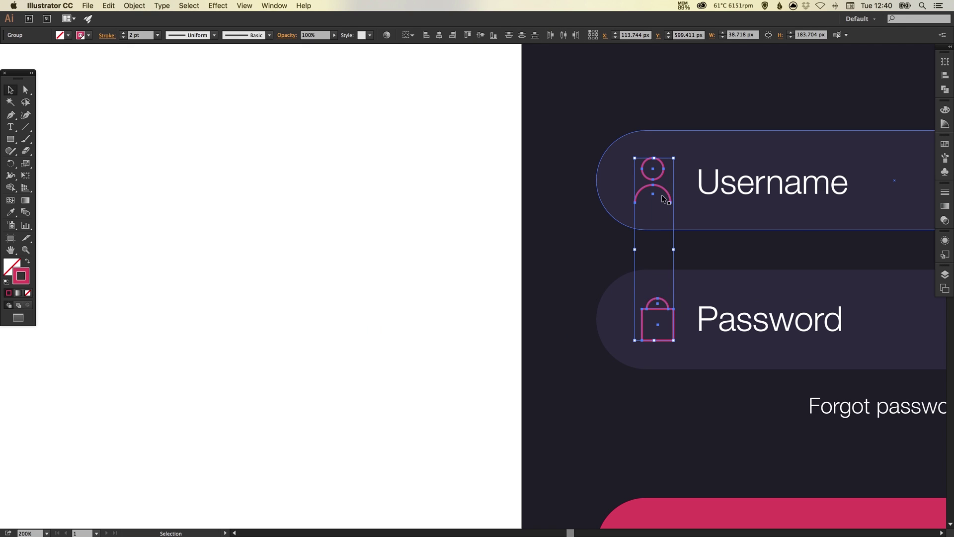
left_click(409, 35)
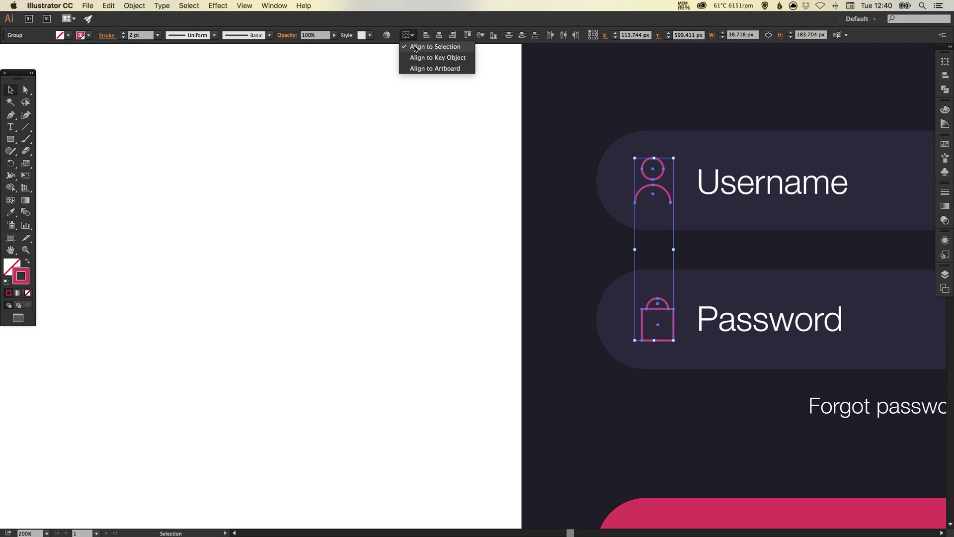
left_click(409, 45)
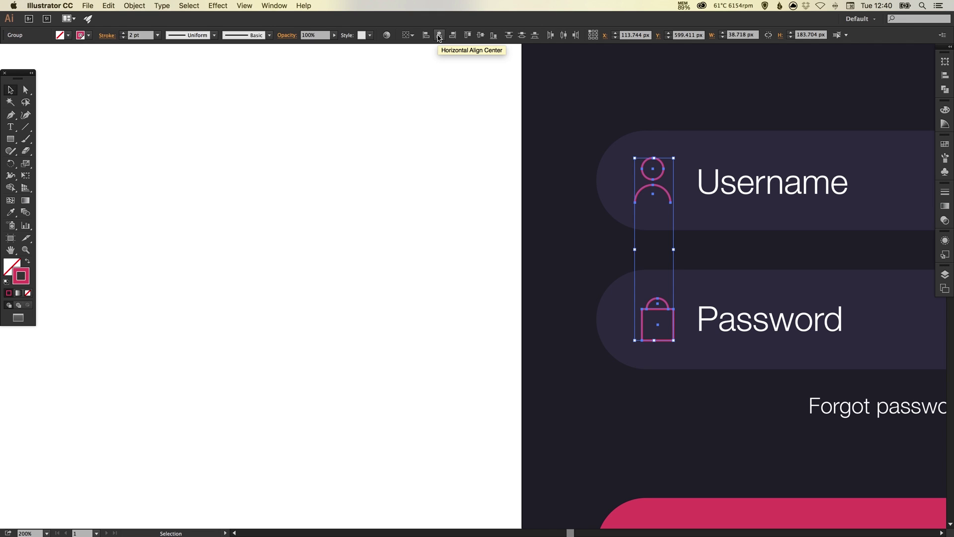
left_click(439, 36)
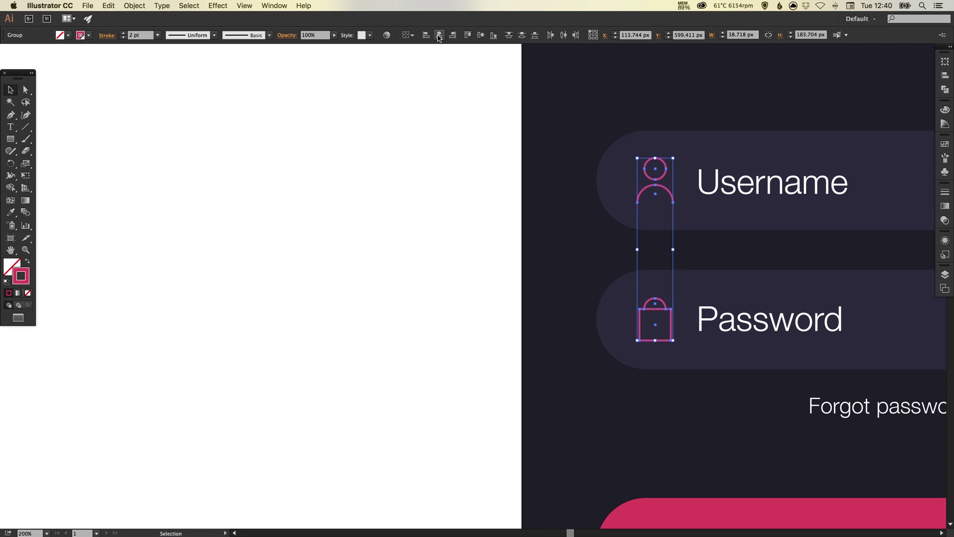
left_click(548, 135)
left_click_drag(601, 209, 490, 198)
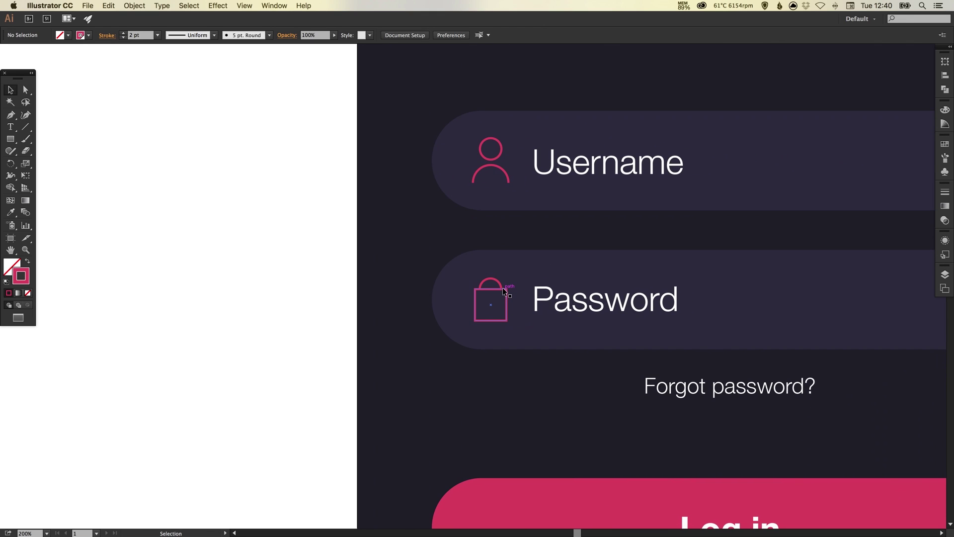
left_click_drag(505, 288, 505, 287)
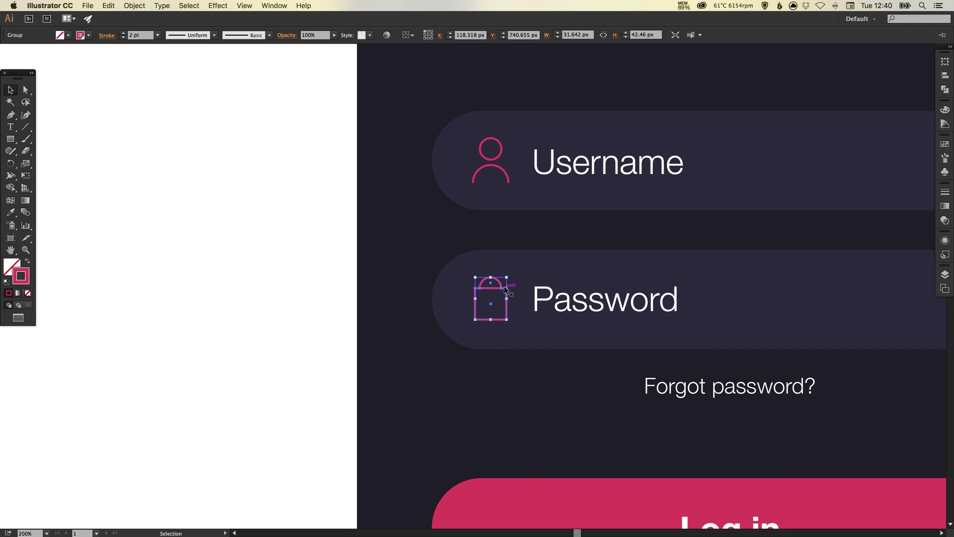
Step: Zoom out with Cmd+- and fit the full login mockup artboard with Cmd+0
key("super+shift+a")
key("super+minus")
key("super+minus")
key("super+minus")
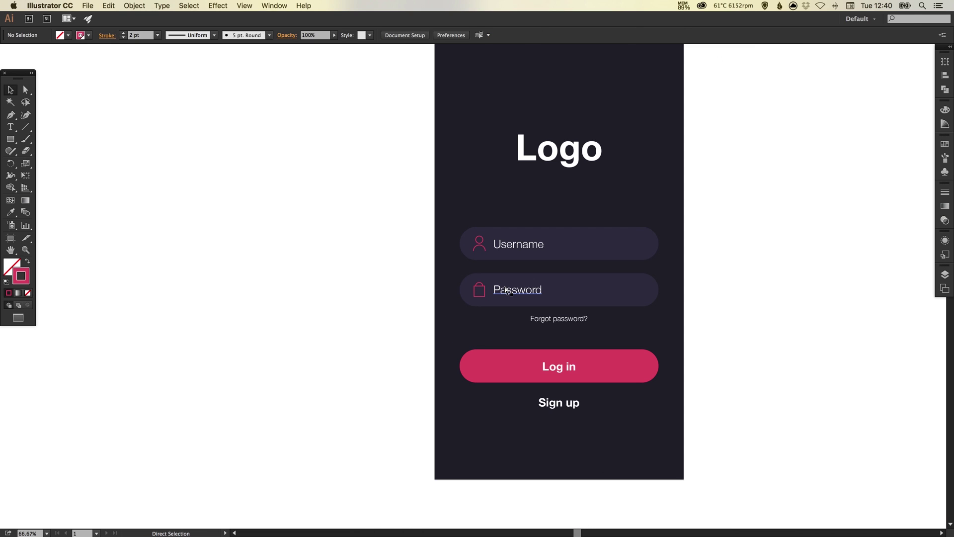
key("super+0")
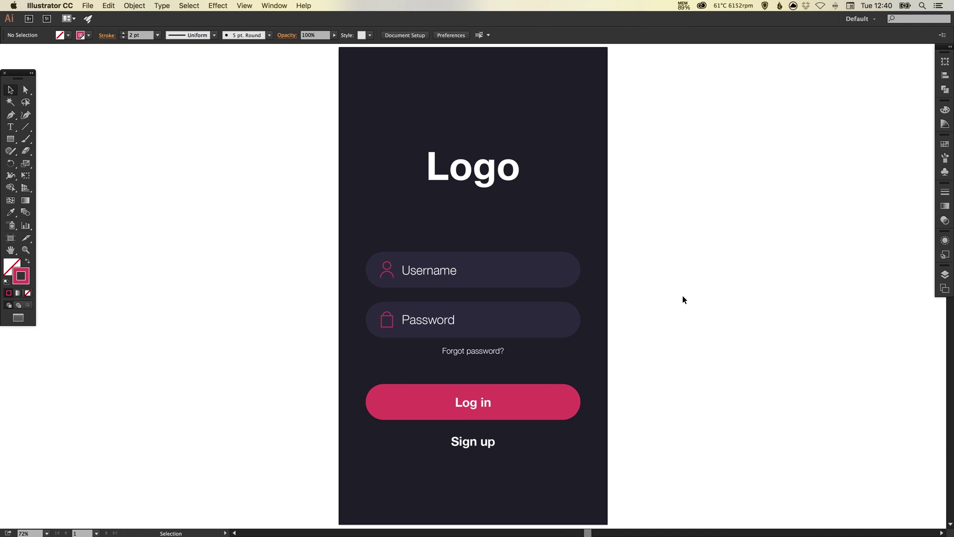